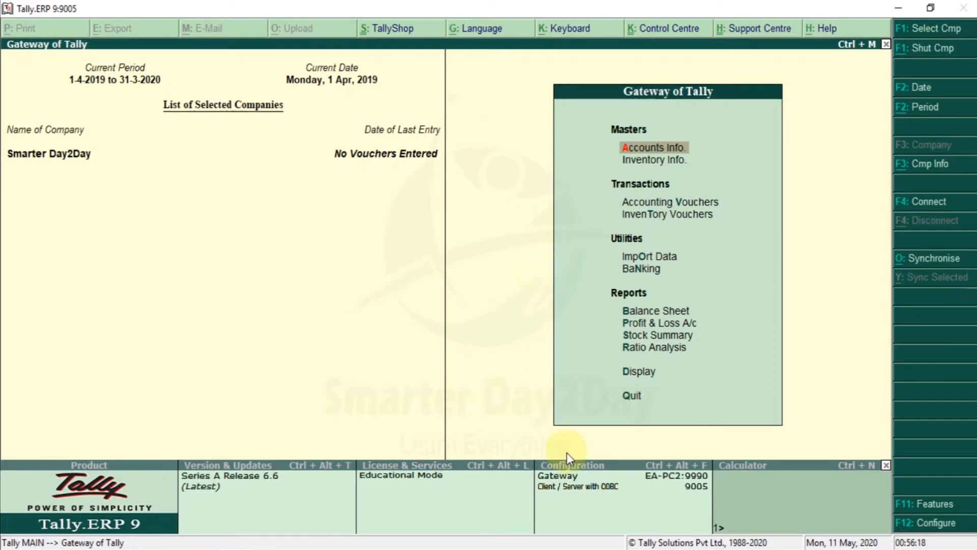
Switch to File Explorer and open the Excel2Tally Journal.xlsm workbook in the Journal Single Ledger folder.
key(alt+Tab)
key(Down)
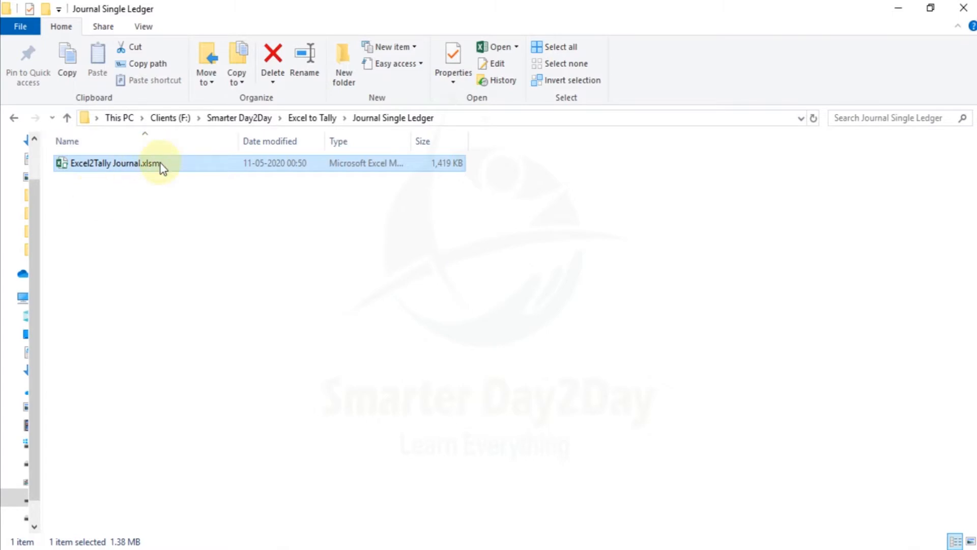
double_click(212, 170)
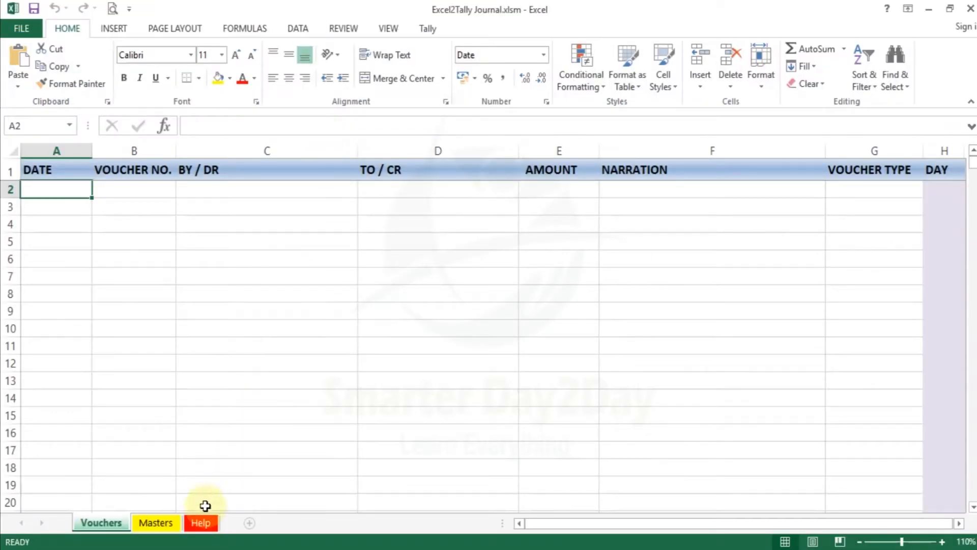
Examine the Masters sheet's columns and the workbook's Tally export commands.
click(156, 523)
click(345, 212)
click(219, 187)
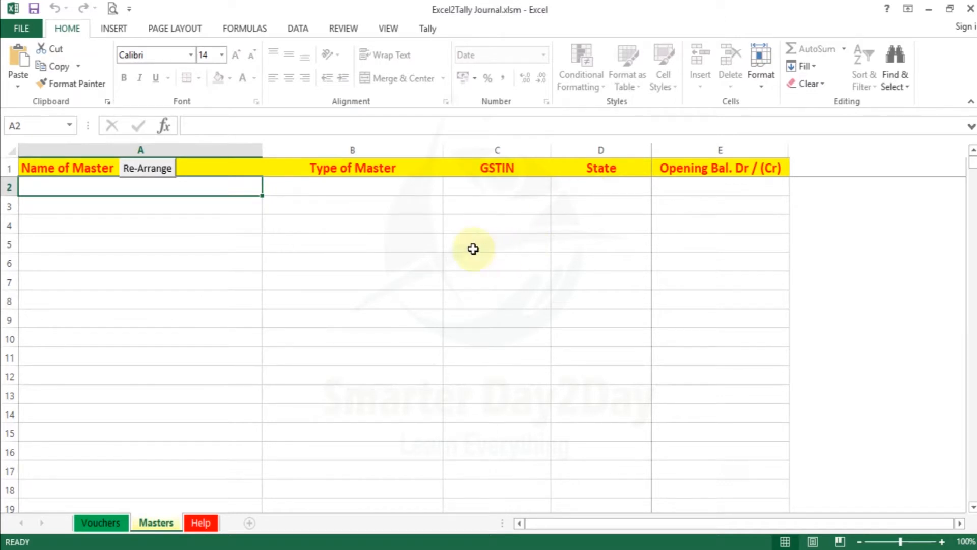
click(427, 28)
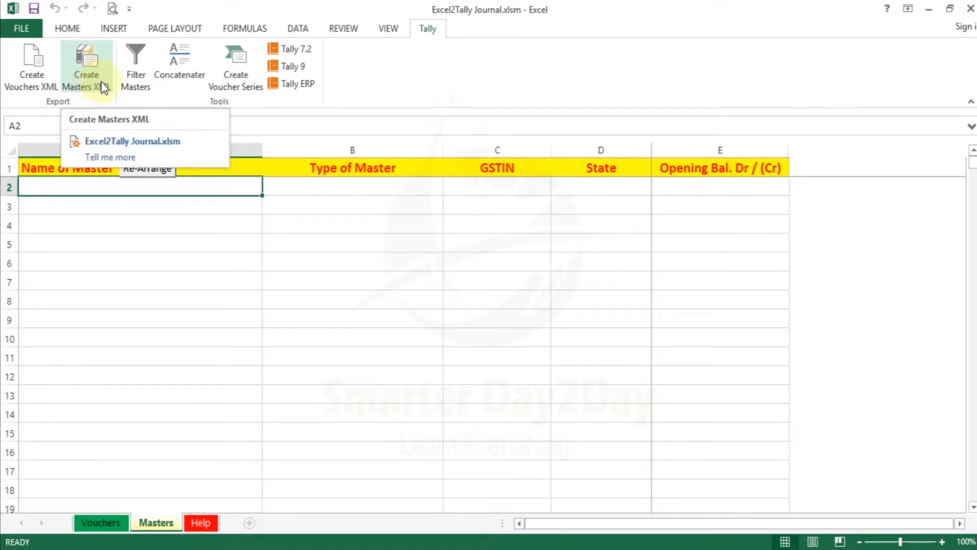
Switch to Tally.ERP 9 and start a new single ledger named Depreciation, leaving alias, description and notes blank.
click(450, 549)
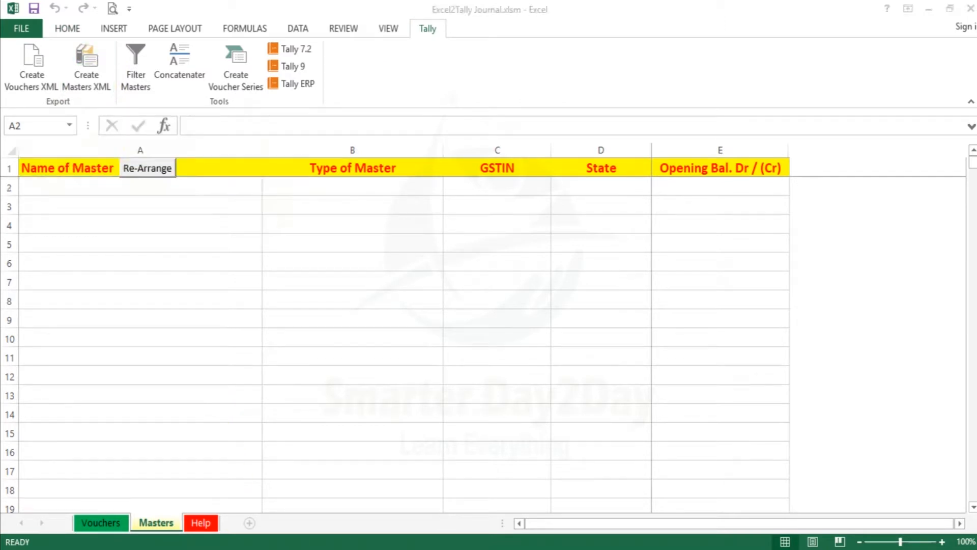
key(Return)
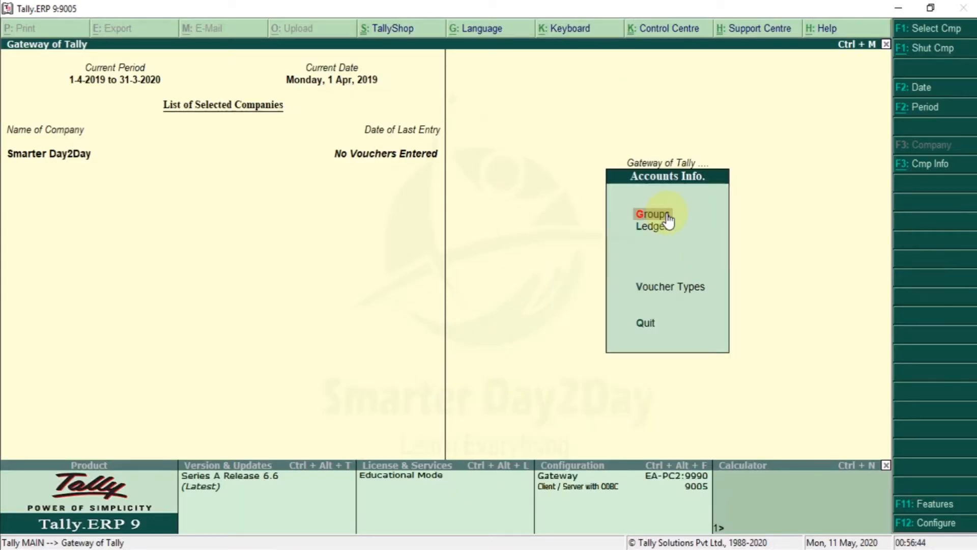
key(l)
key(Return)
text(Depreciation)
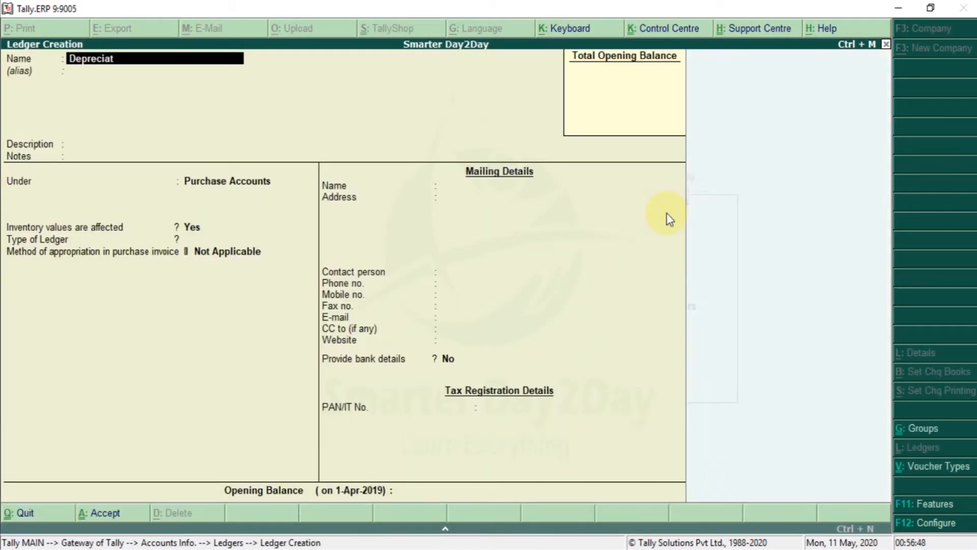
key(Return)
key(Return)
key(Return)
key(Return)
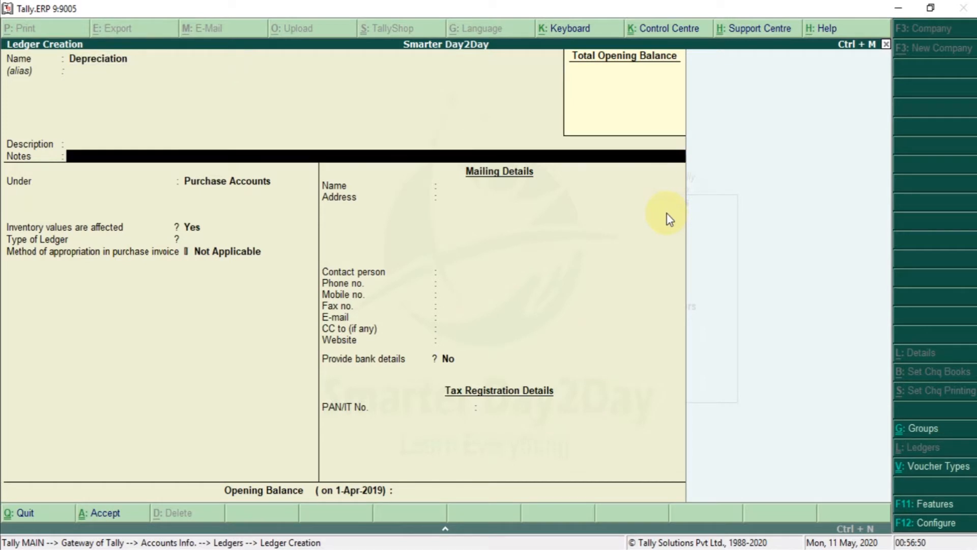
Place the Depreciation ledger under Indirect Expenses and save it.
text(Indir)
key(Down)
key(Down)
key(Return)
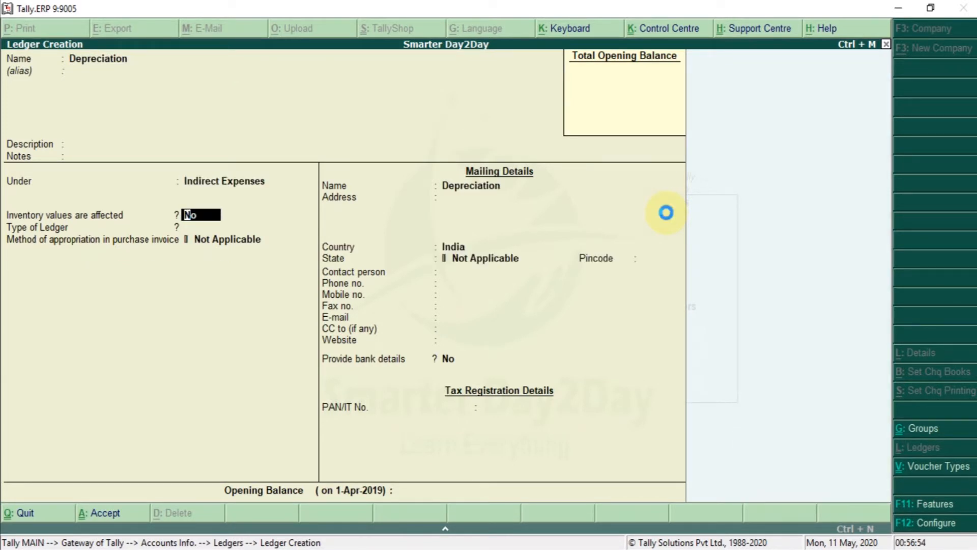
key(ctrl+a)
key(Escape)
Start creating multiple ledgers under the Fixed Assets group and add Computer with no opening balance.
key(Return)
key(Down)
key(Down)
key(Down)
key(Down)
key(Up)
key(Return)
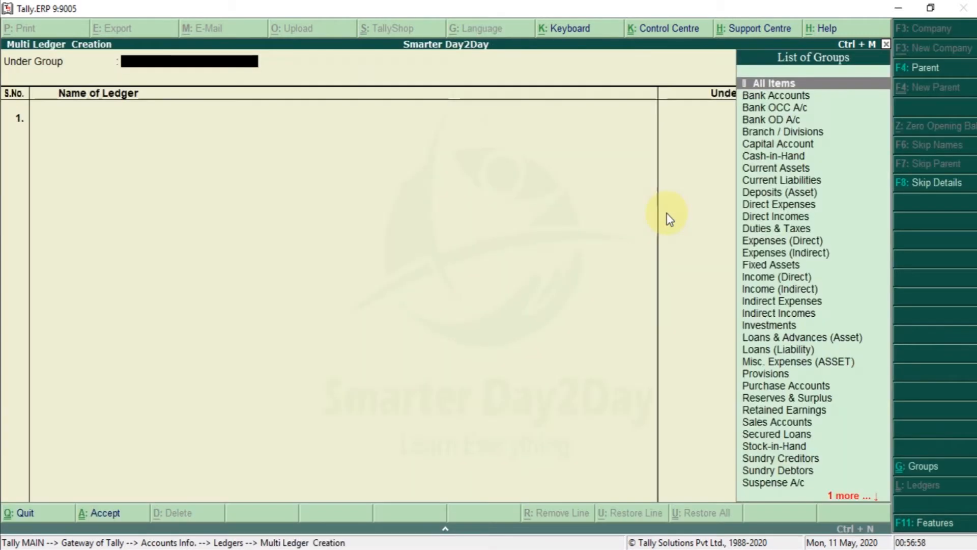
text(Fi)
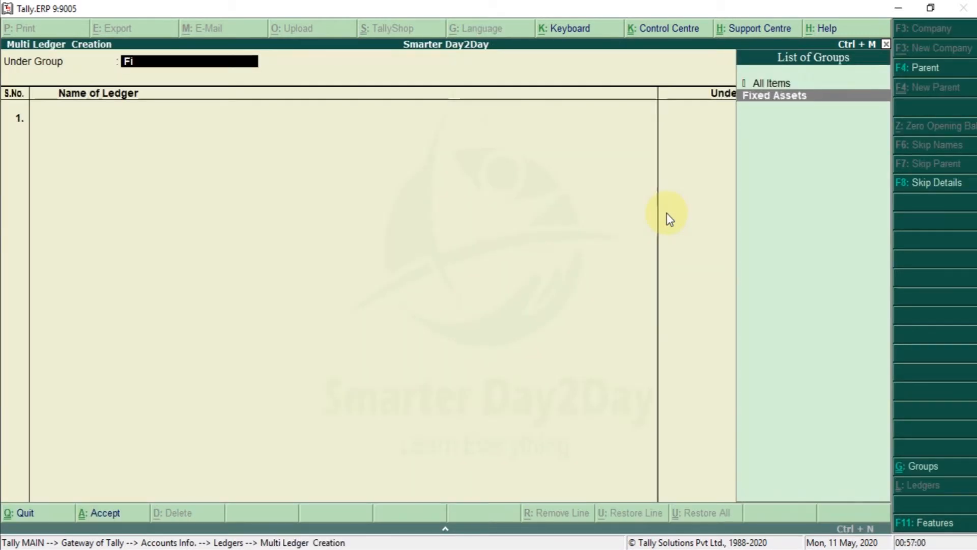
key(Return)
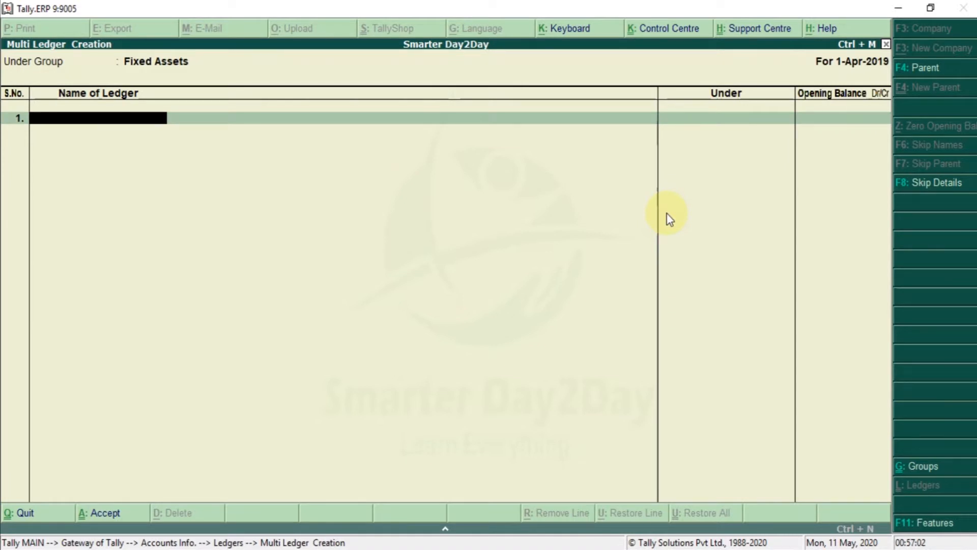
text(Computer)
key(Return)
key(Return)
Add the ledgers Furniture & Fittings and Car under Fixed Assets without opening balances.
text(Furu)
key(BackSpace)
text(niture &)
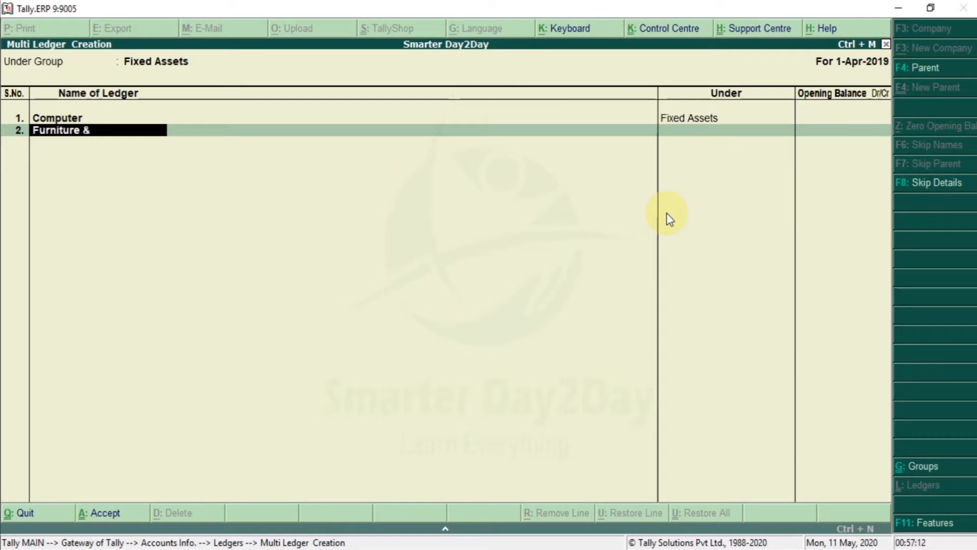
text( Fittings)
key(Return)
key(Return)
text(Car)
key(Return)
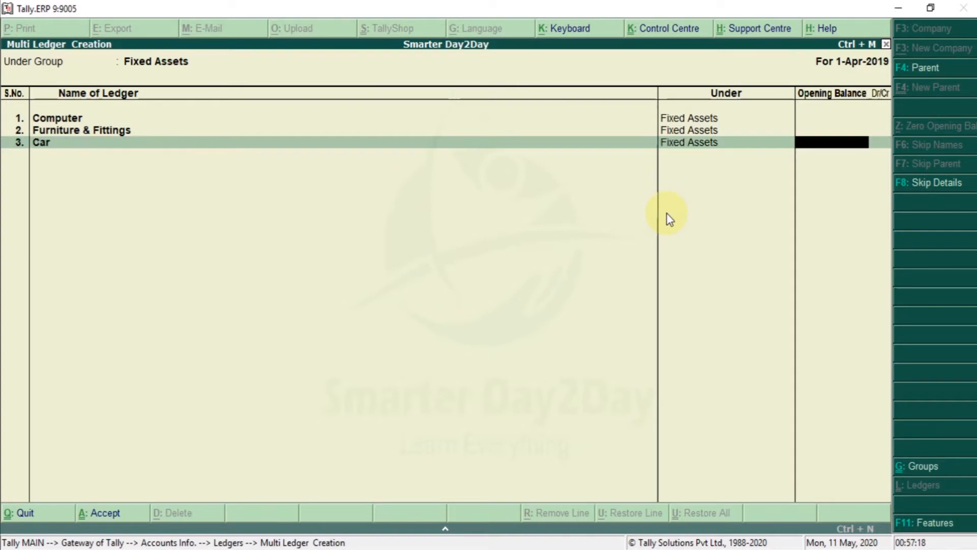
key(Return)
Add the ledgers Machinery and Airconditioner under Fixed Assets without opening balances.
text(Mach)
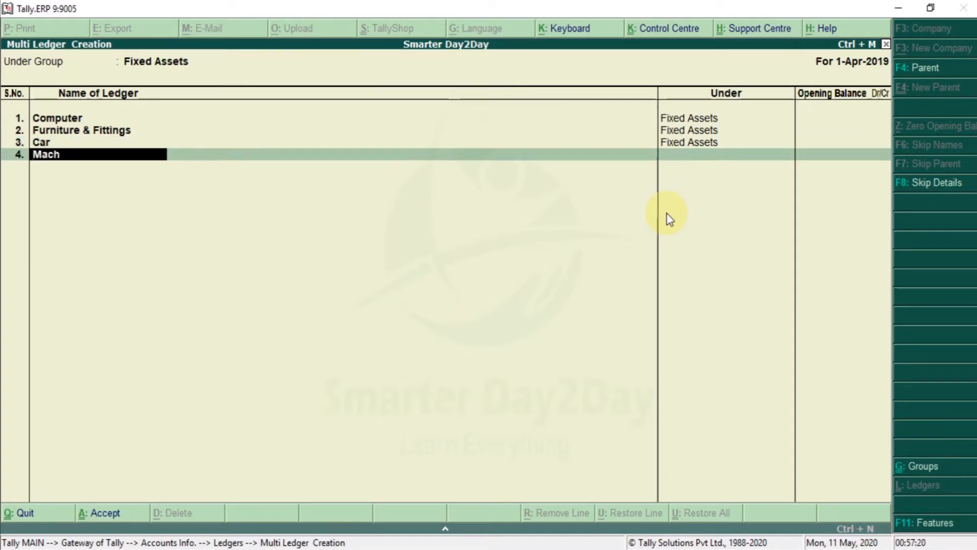
text(inery)
key(Return)
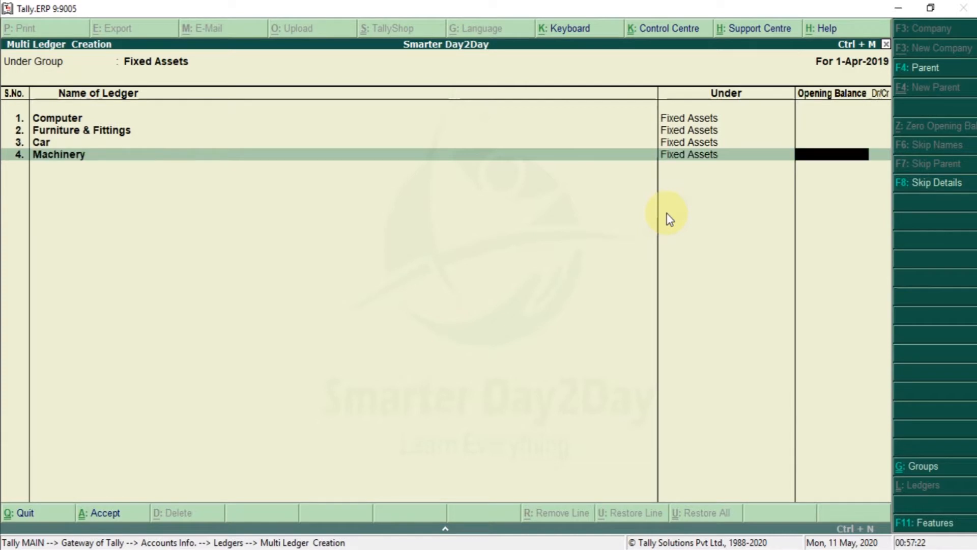
key(Return)
text(Air)
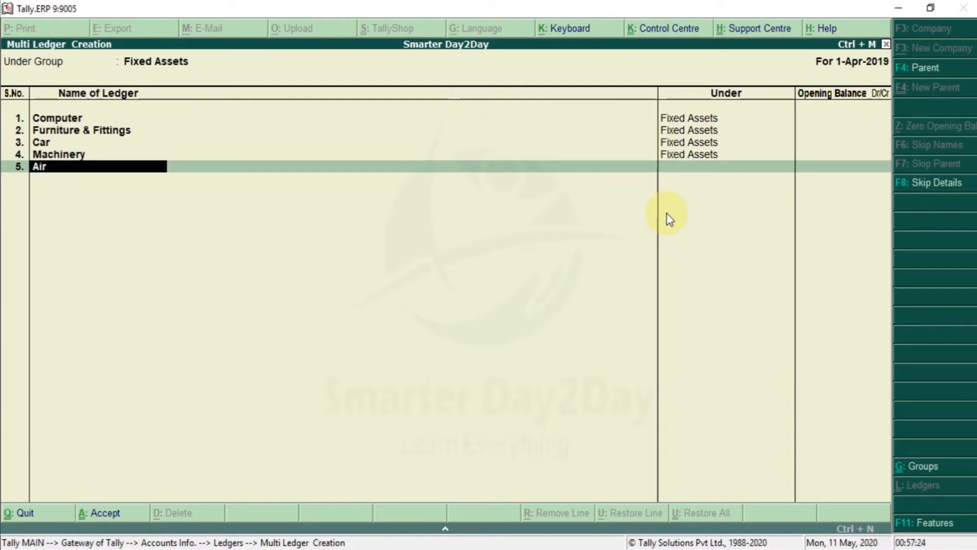
text(conditioner)
key(Return)
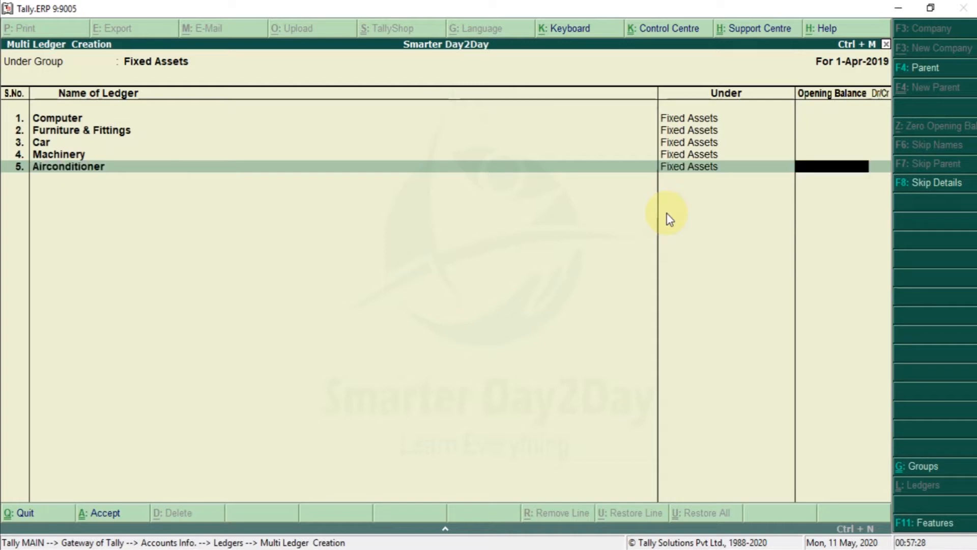
key(Return)
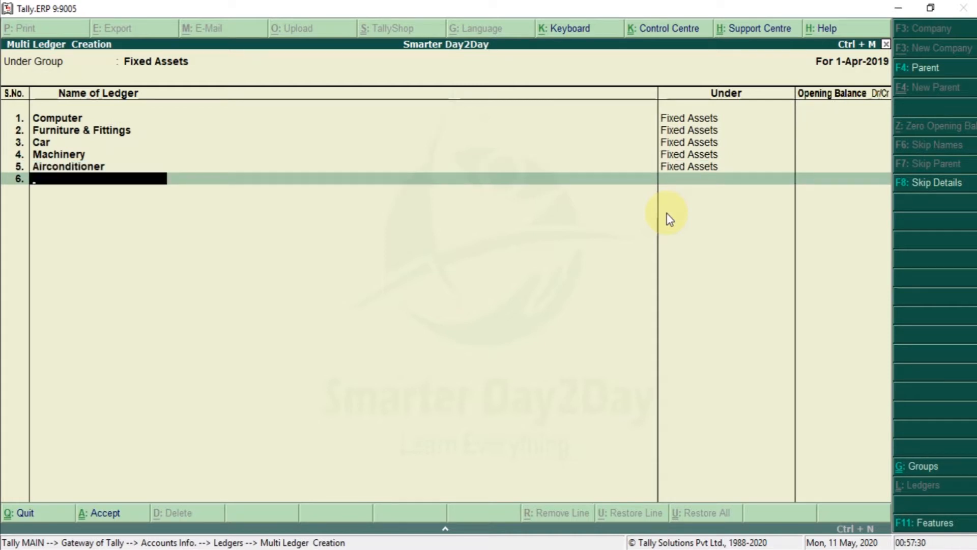
Save the multiple Fixed Assets ledgers and leave the ledger menus.
key(Return)
key(Return)
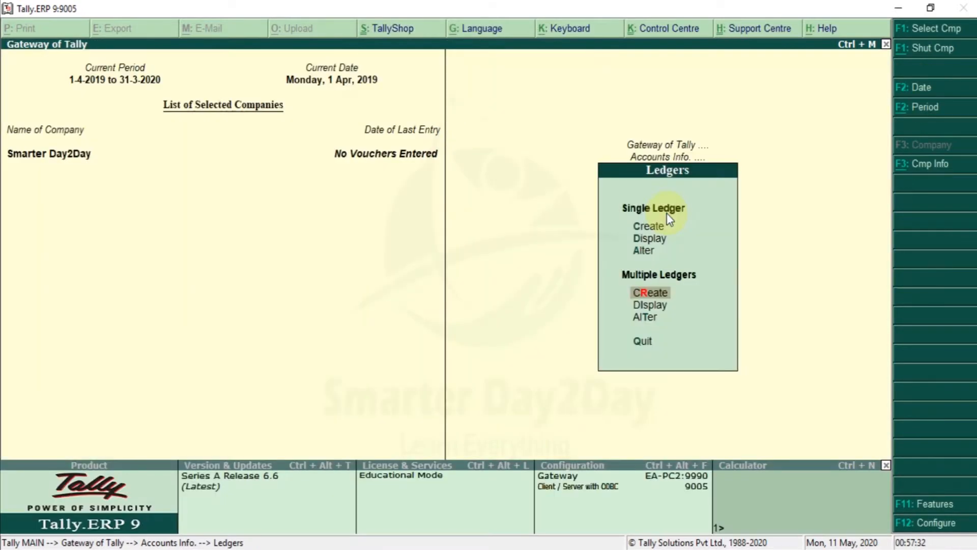
key(Escape)
key(Escape)
key(Escape)
Switch to the Excel workbook and enter the date 31-03-2020 in cell A2 of the Vouchers sheet.
key(alt+Tab)
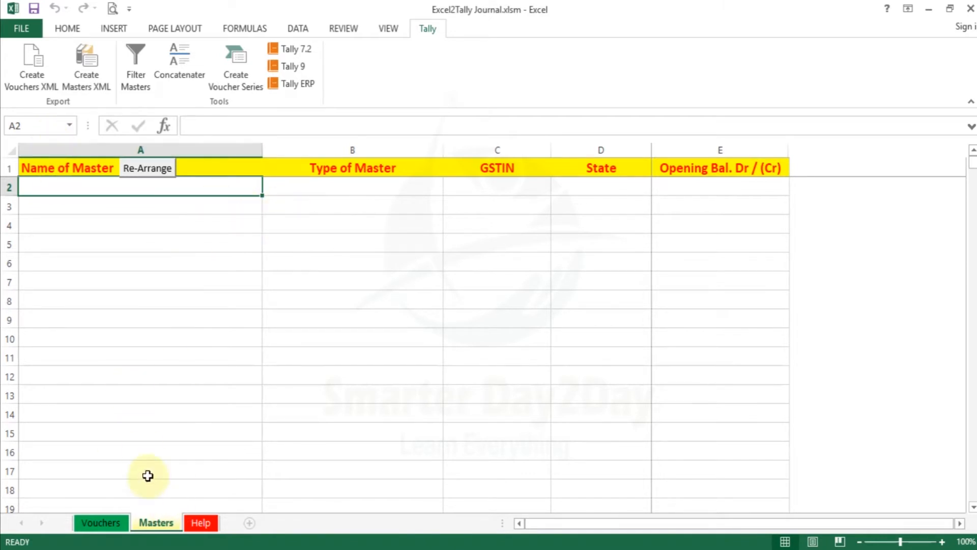
click(112, 522)
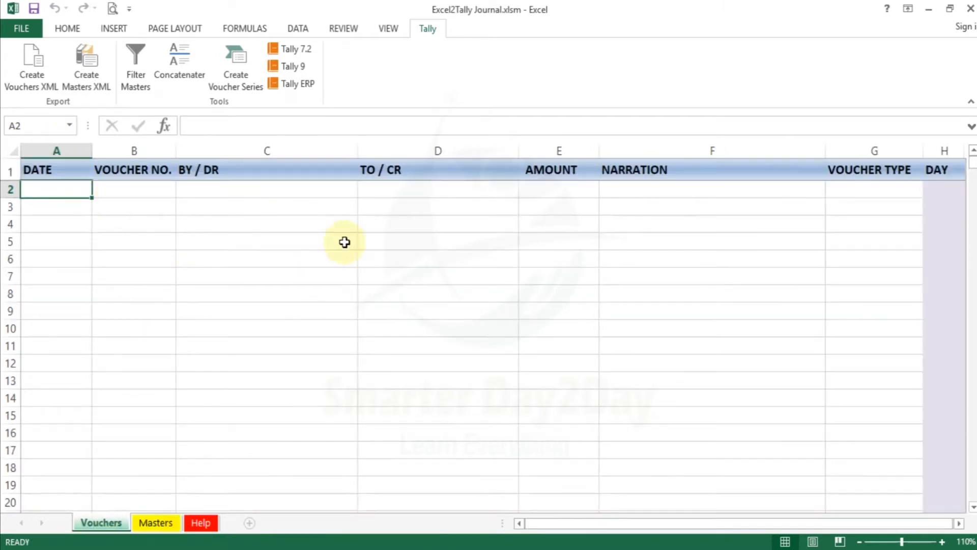
text(31.)
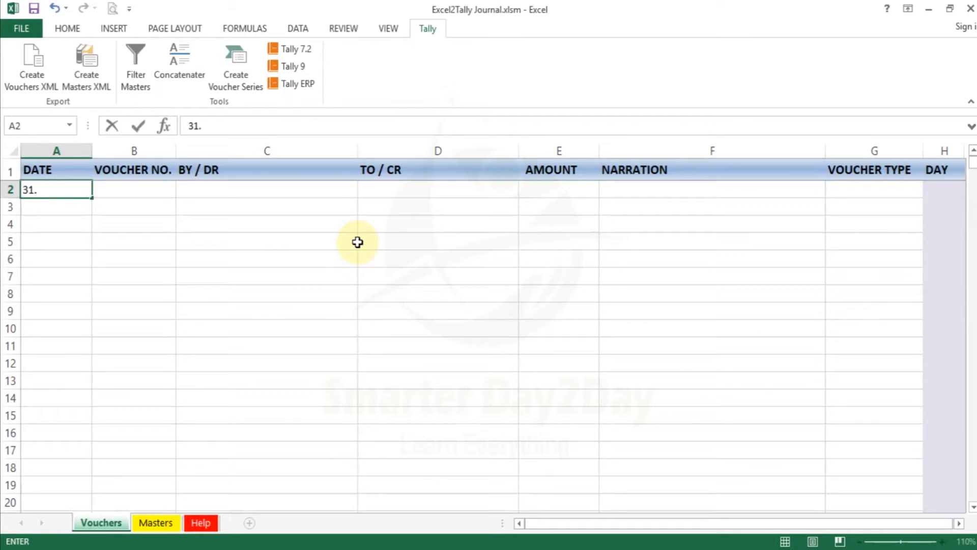
text(/03/2020)
key(Return)
Enter Depreciation as the BY / DR ledger in cell C2, leaving the voucher number blank.
key(Up)
key(Right)
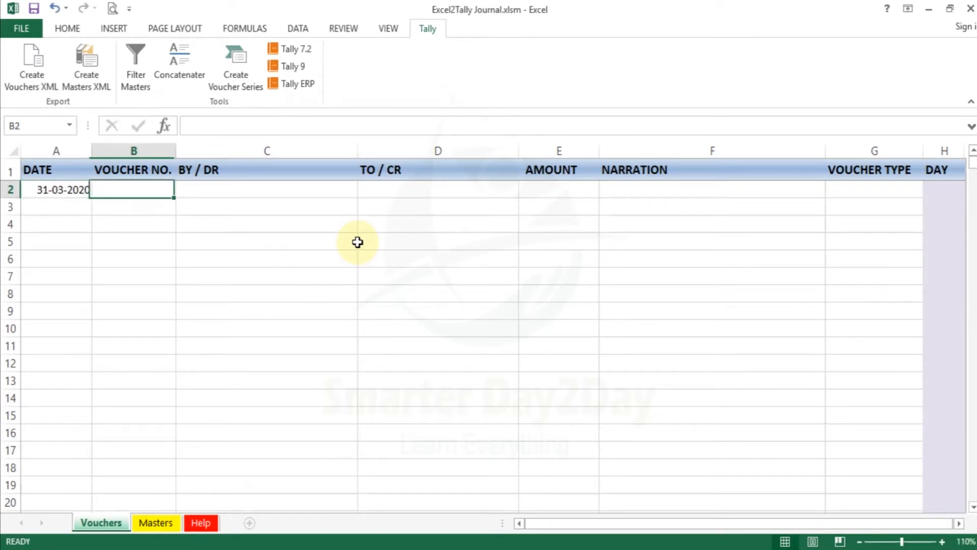
key(Right)
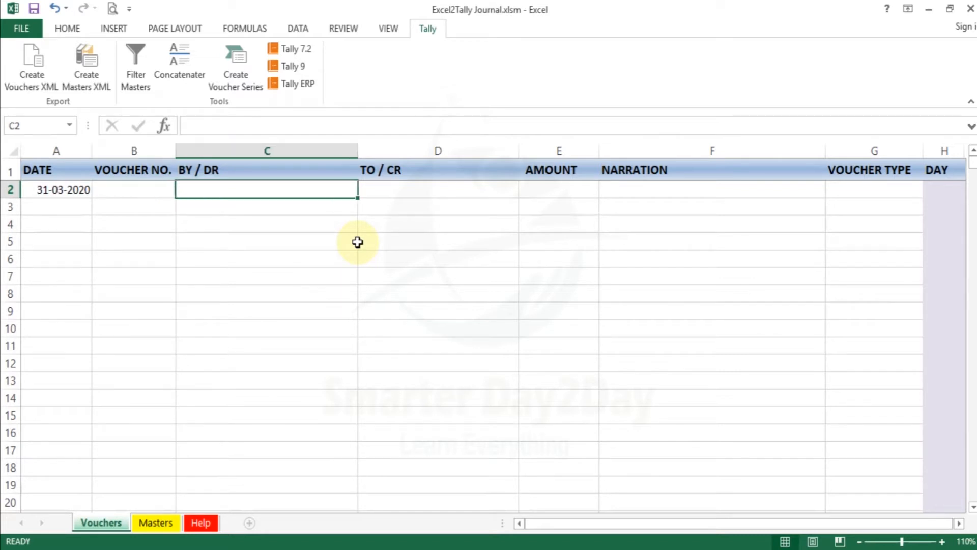
text(De)
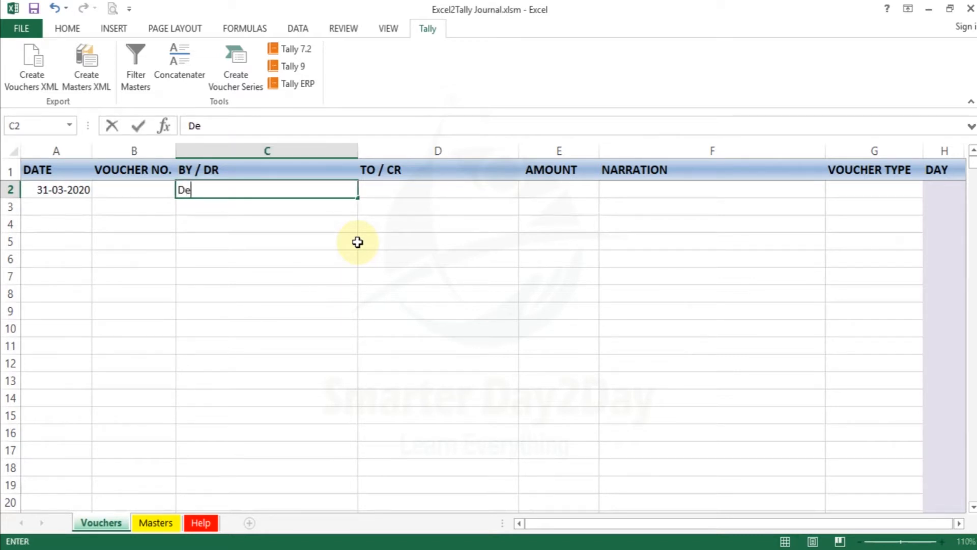
text(preciation)
key(Return)
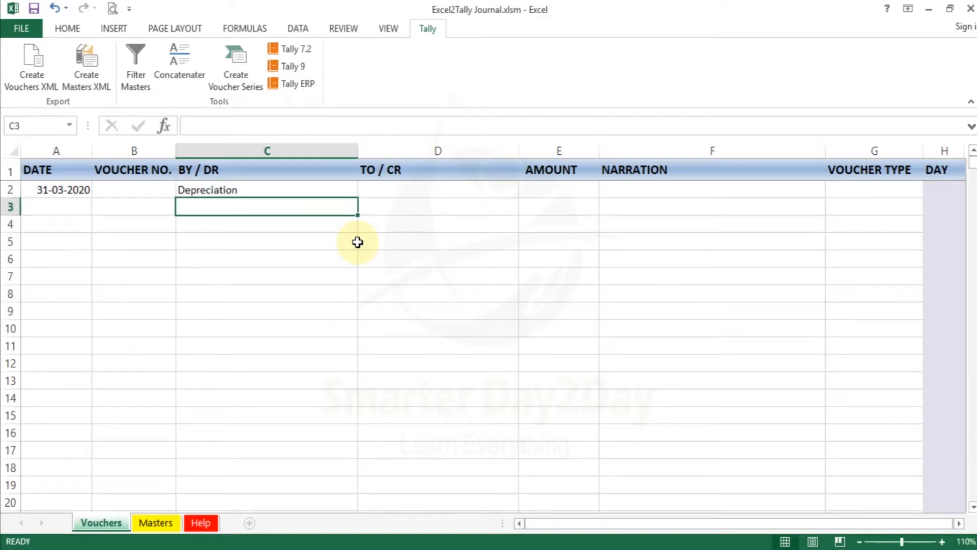
List Computer, Furniture & Fittings and Airconditioner in the TO / CR column, cells D2 to D4.
key(Up)
key(Right)
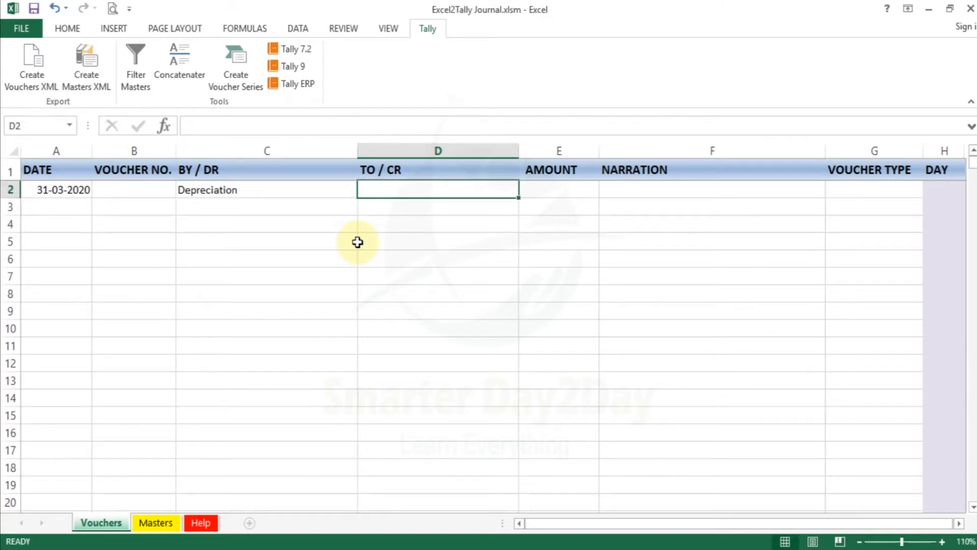
text(Computer)
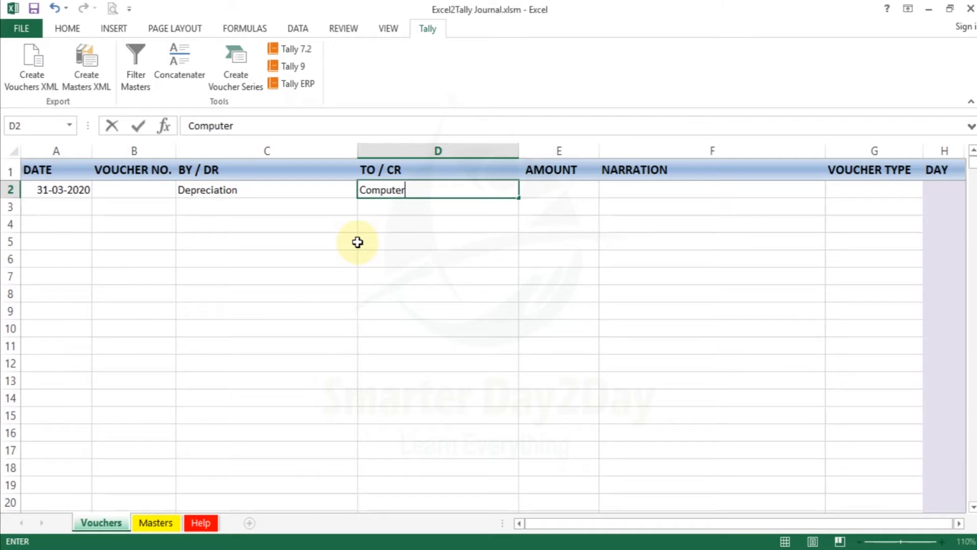
key(Return)
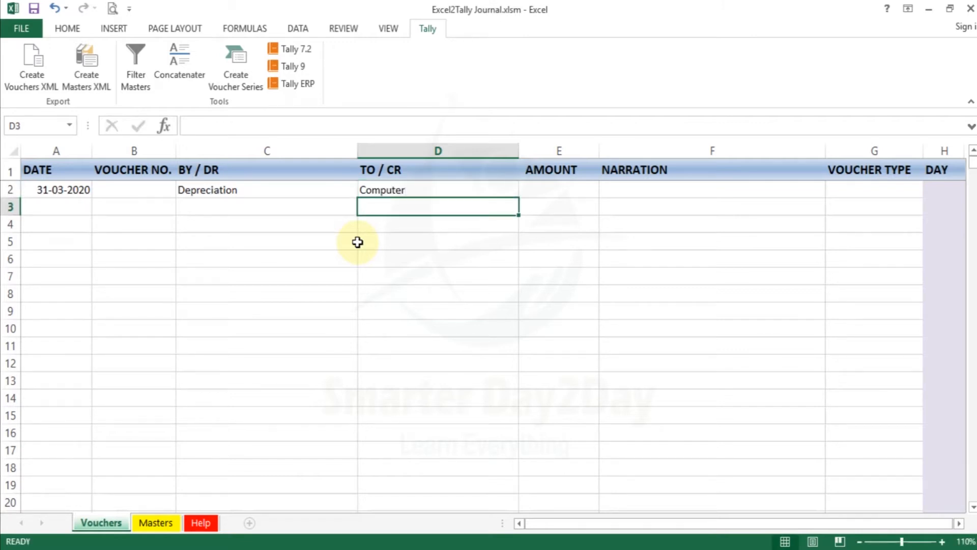
text(Fur)
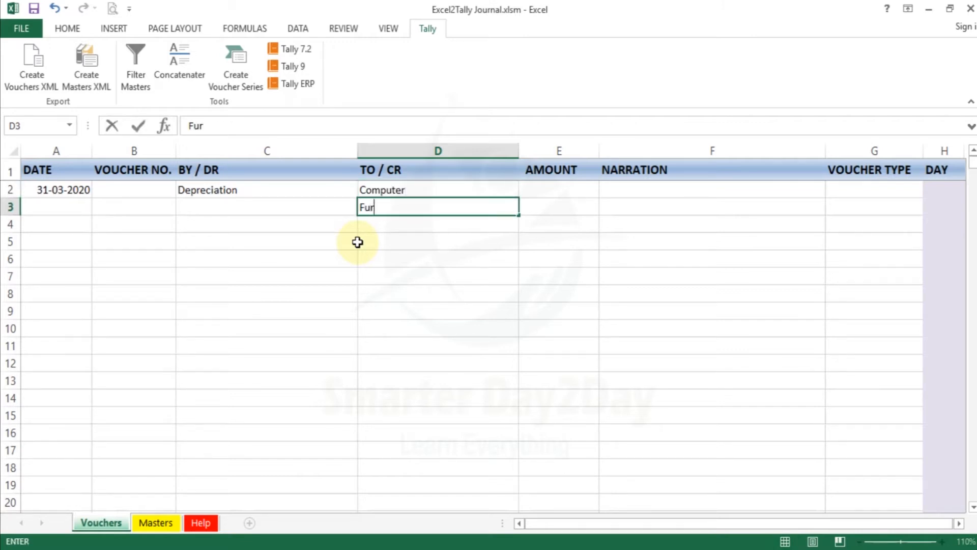
text(niture & Fittings)
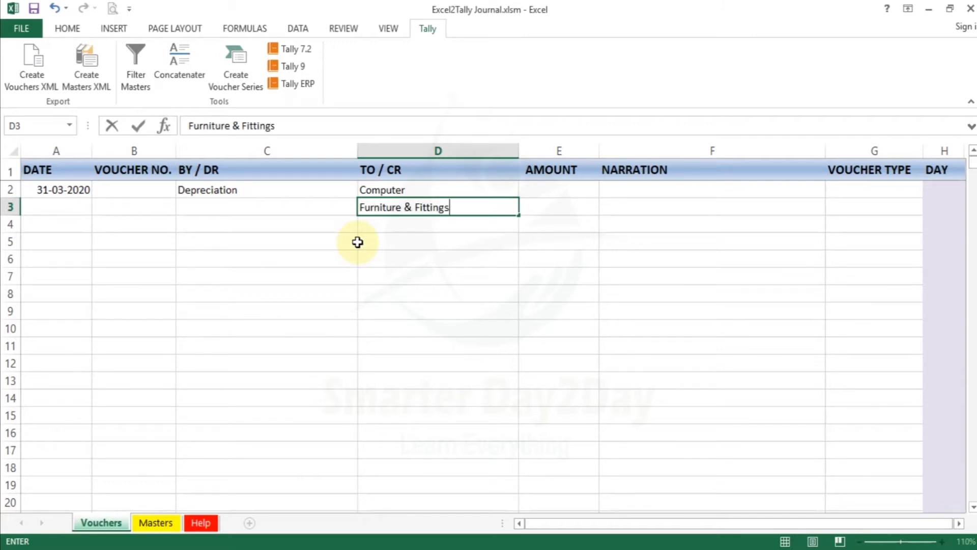
key(Return)
text(A)
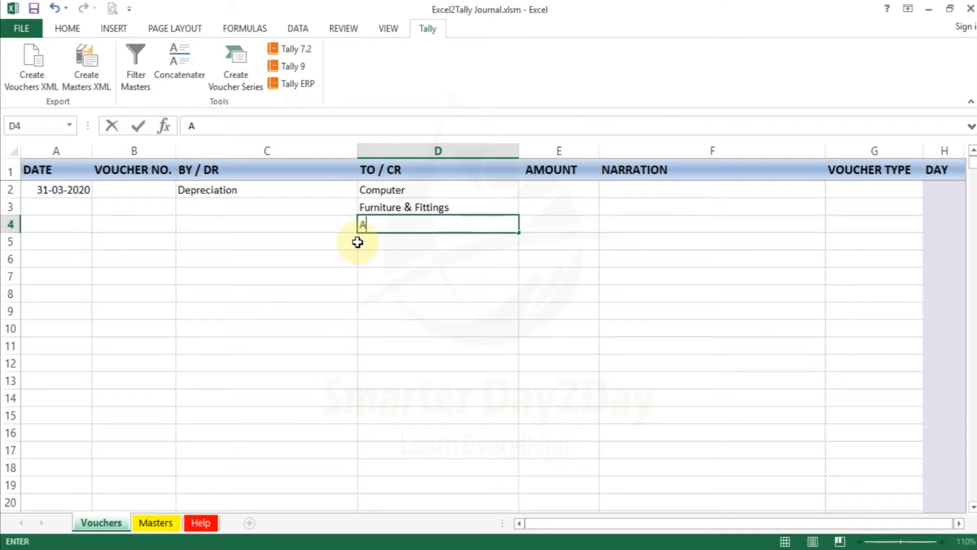
text(irconditioner)
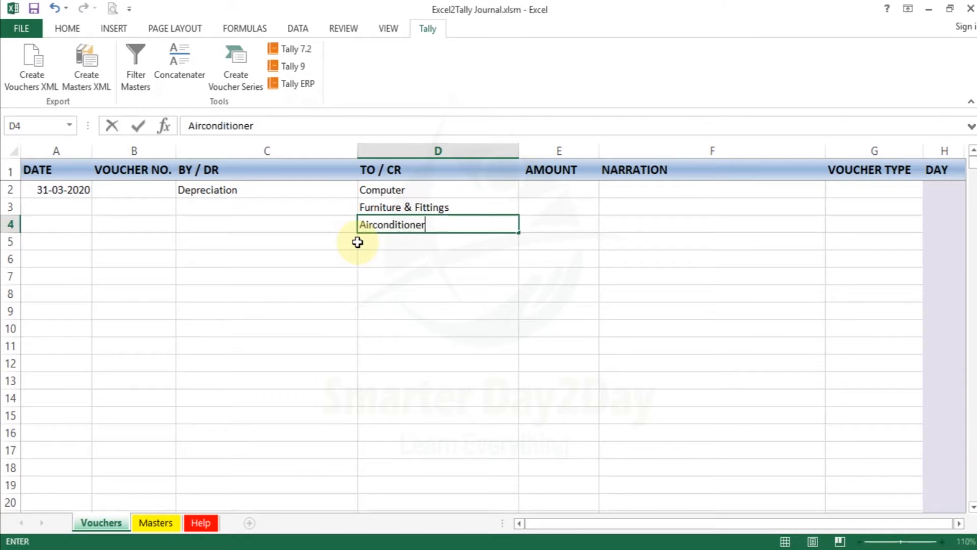
key(Return)
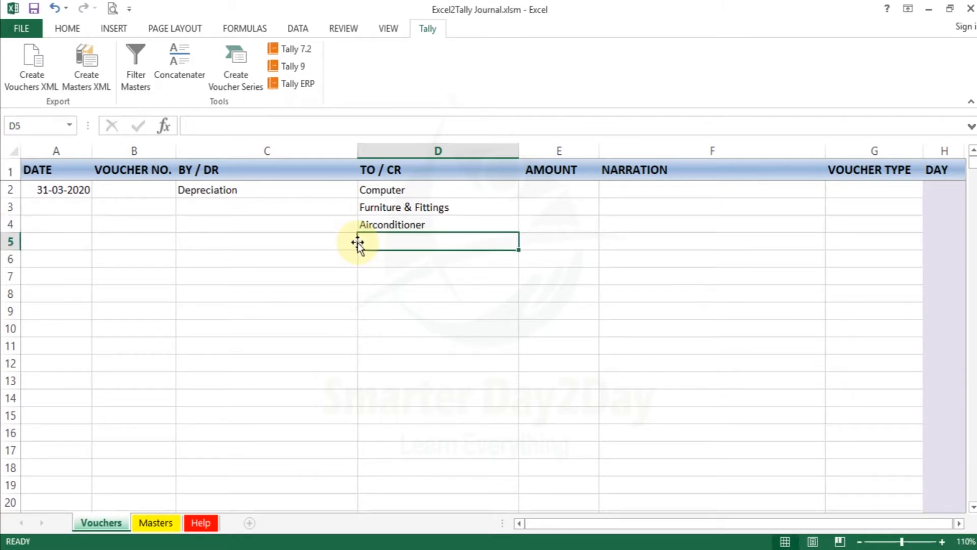
Enter Machinery as the fourth TO / CR ledger in cell D5.
text(Machi)
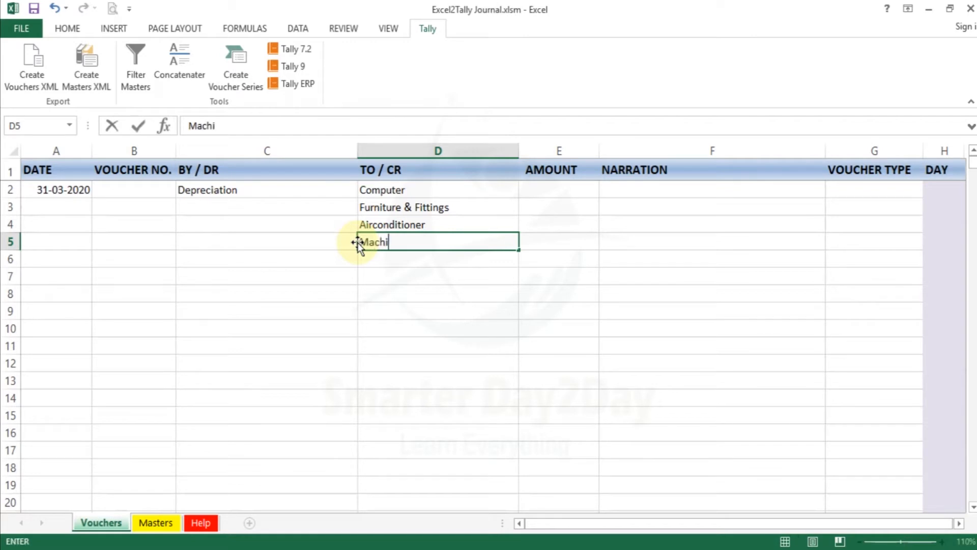
text(nery)
key(Return)
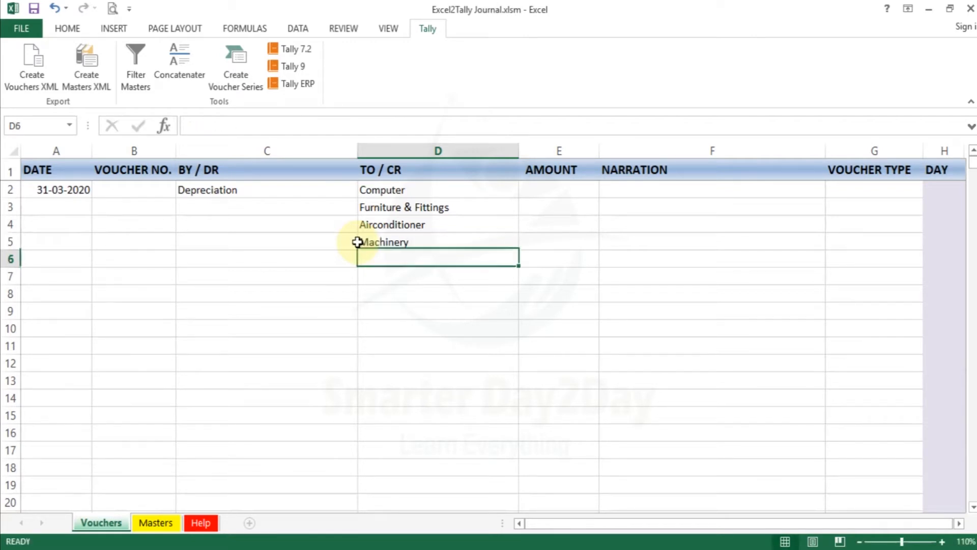
Enter the amounts 10,000, 5,000, 3,000 and 18,000 in cells E2 to E5.
key(Up)
key(Up)
key(Right)
key(Up)
key(Up)
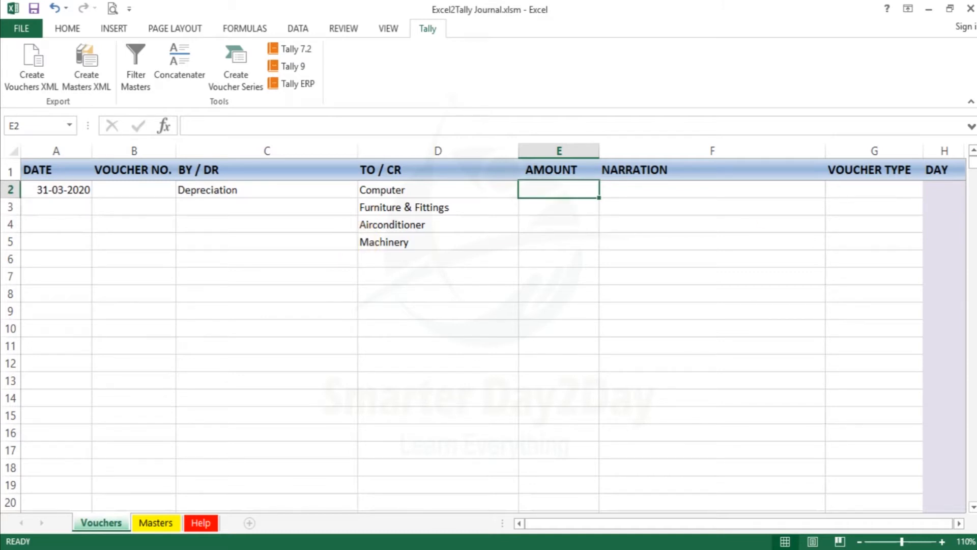
text(10000)
key(Return)
text(5,000)
key(Return)
text(3,000.)
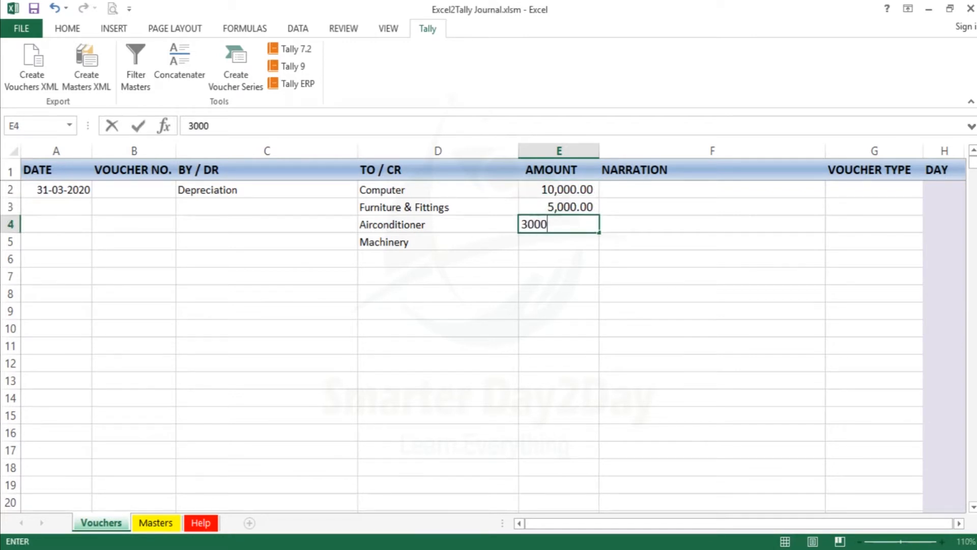
text(0)
key(BackSpace)
key(Return)
text(8)
key(BackSpace)
text(18,000)
key(Return)
Copy the Depreciation entry in C2 down the BY / DR column to cell C5.
key(Up)
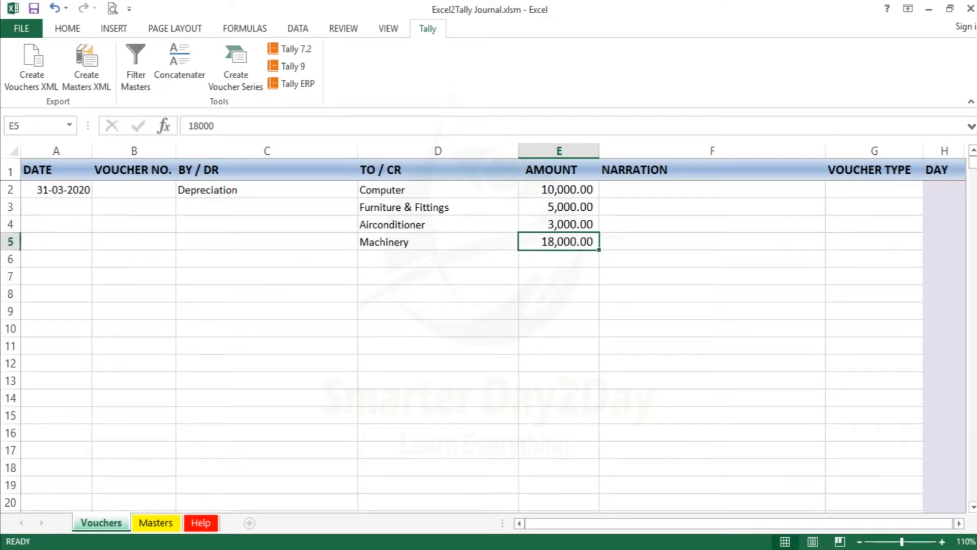
key(Up)
key(Left)
key(Left)
key(Left)
key(Up)
key(Right)
key(Up)
key(ctrl+c)
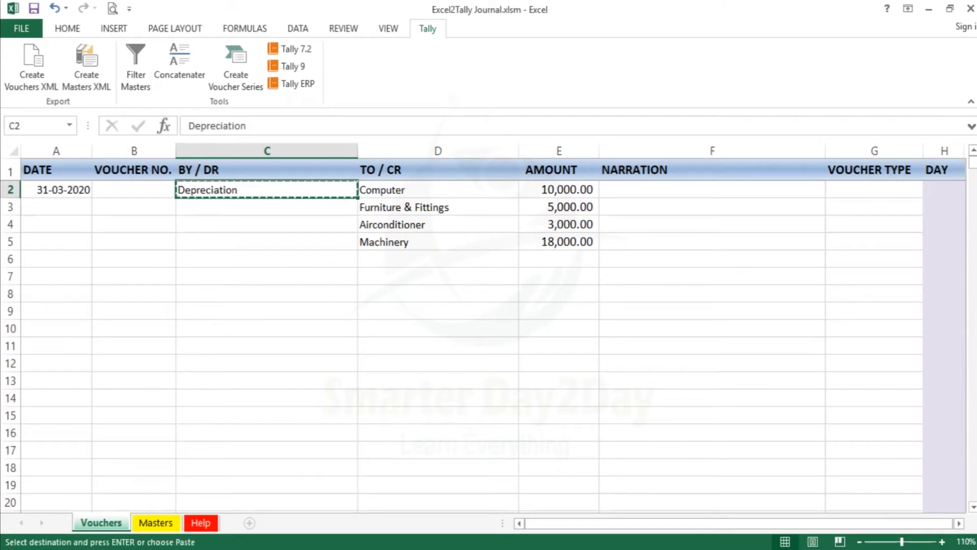
key(shift+Down)
key(shift+Down)
key(shift+Down)
key(Return)
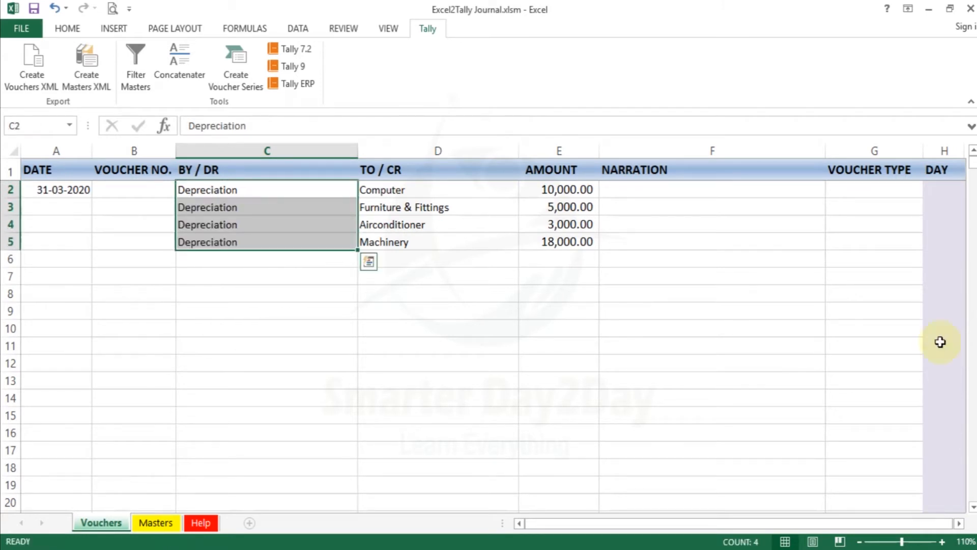
Switch to Tally.ERP 9 and review the ledger names in the list for altering a single ledger.
click(431, 549)
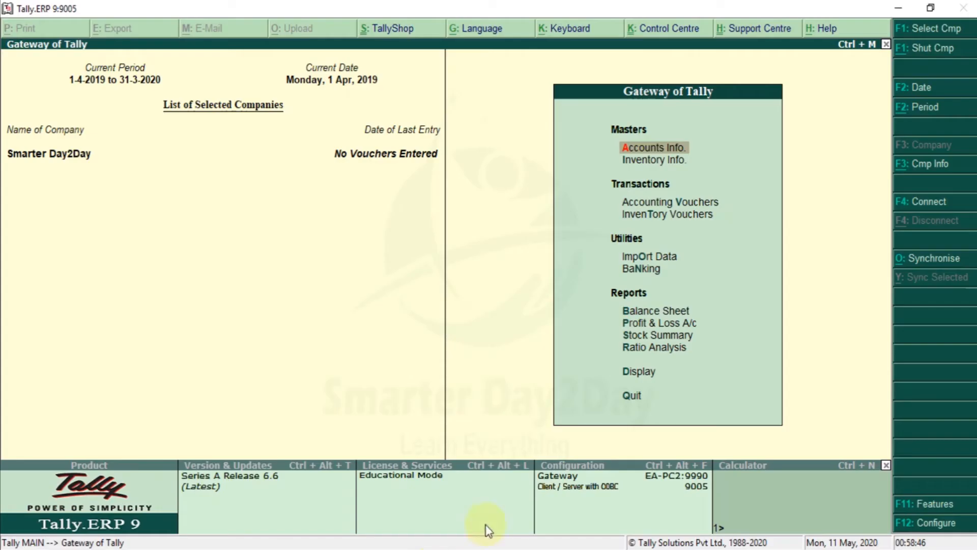
key(a)
key(l)
key(a)
key(Down)
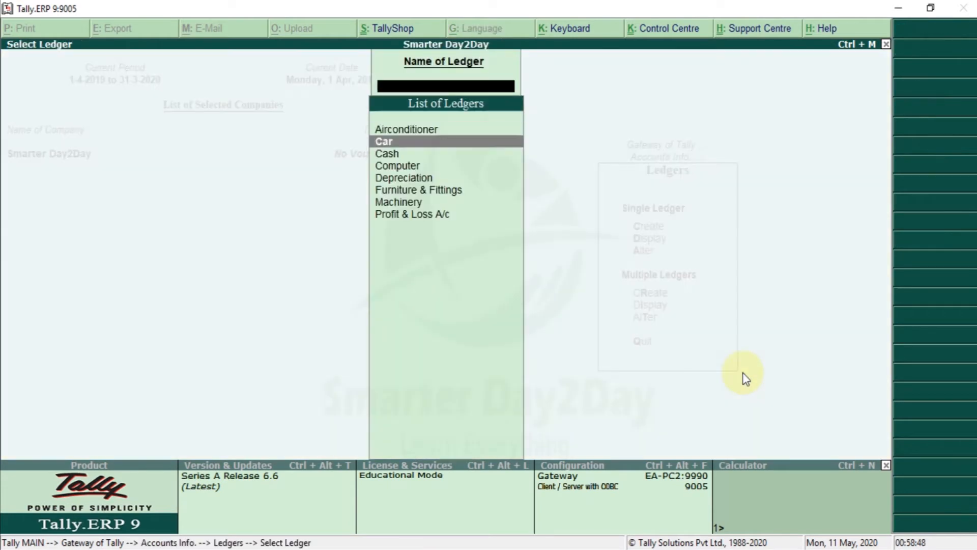
key(Down)
key(Down)
key(Down)
key(Down)
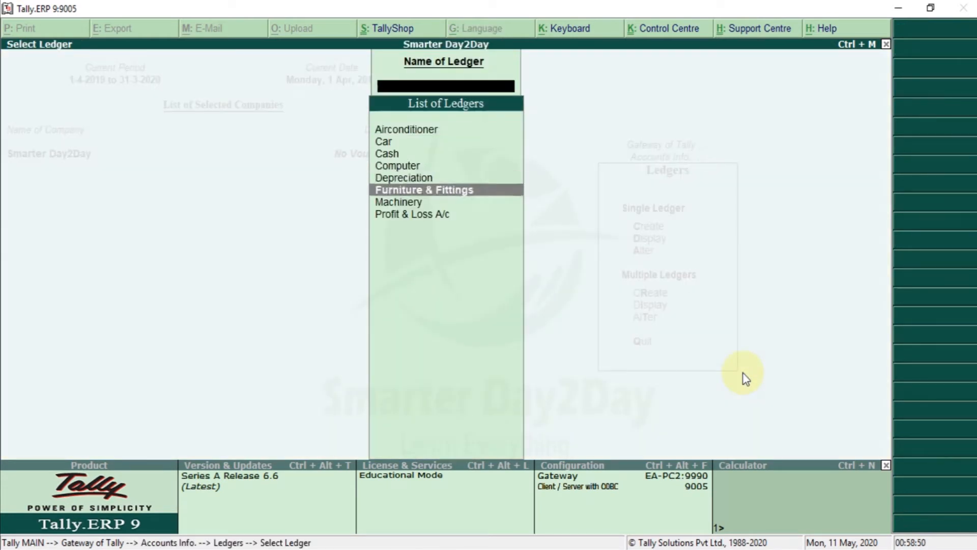
key(Down)
key(Down)
key(Up)
key(Up)
key(Up)
key(Up)
key(Up)
key(Down)
key(Up)
key(Up)
key(Up)
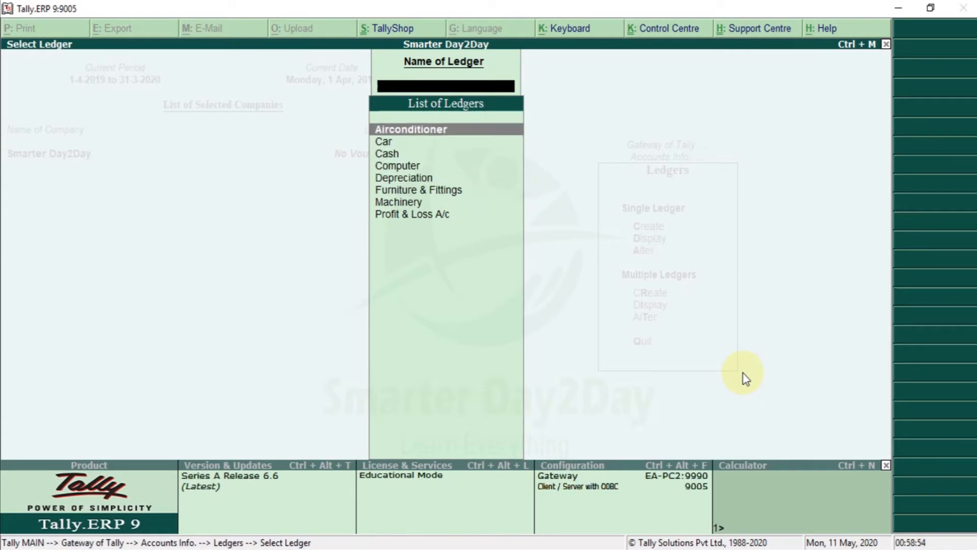
Switch back to the Excel workbook and copy the date 31-03-2020 from A2 down to A5.
key(alt+Tab)
key(Right)
key(Down)
key(Down)
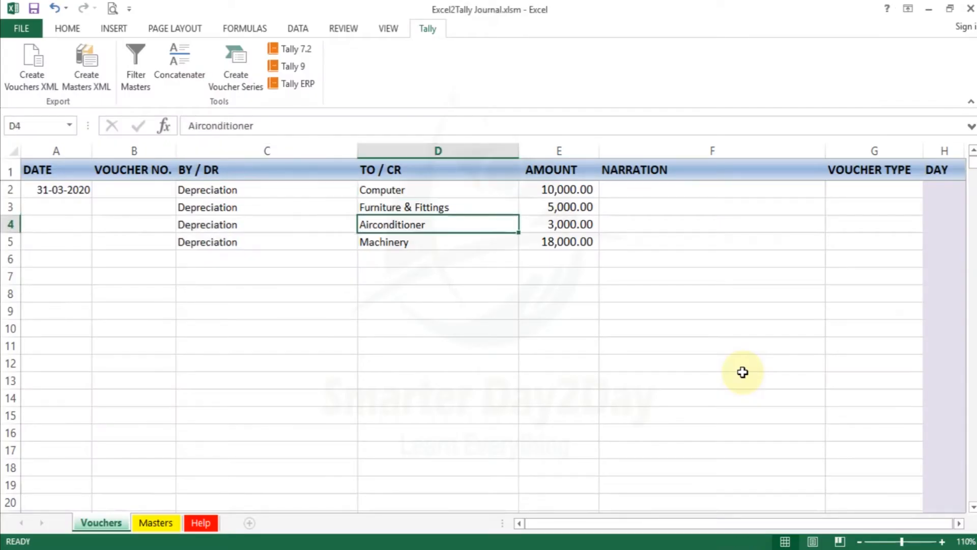
key(Right)
key(Left)
key(Left)
key(Left)
key(Left)
key(Up)
key(Up)
key(ctrl+c)
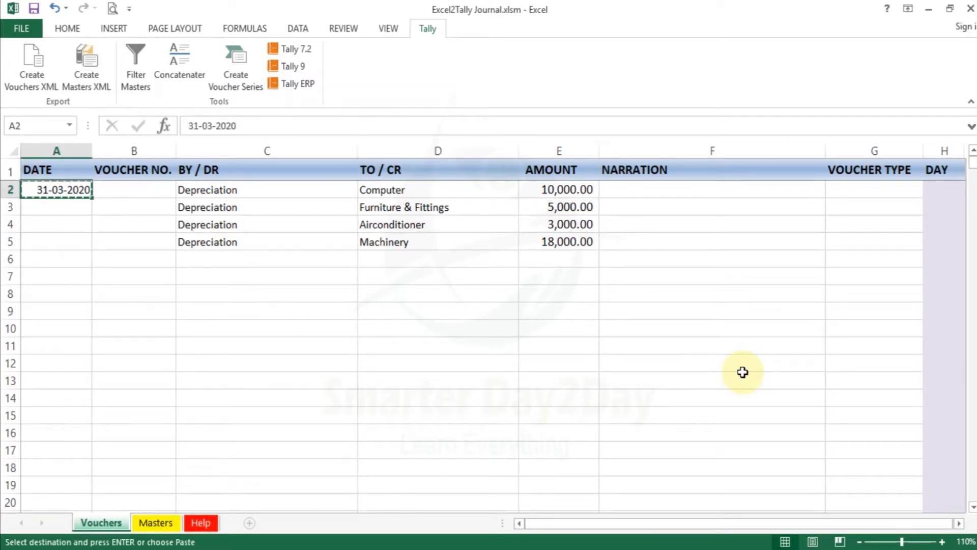
key(shift+Down)
key(shift+Down)
key(shift+Down)
key(shift+Down)
key(shift+Up)
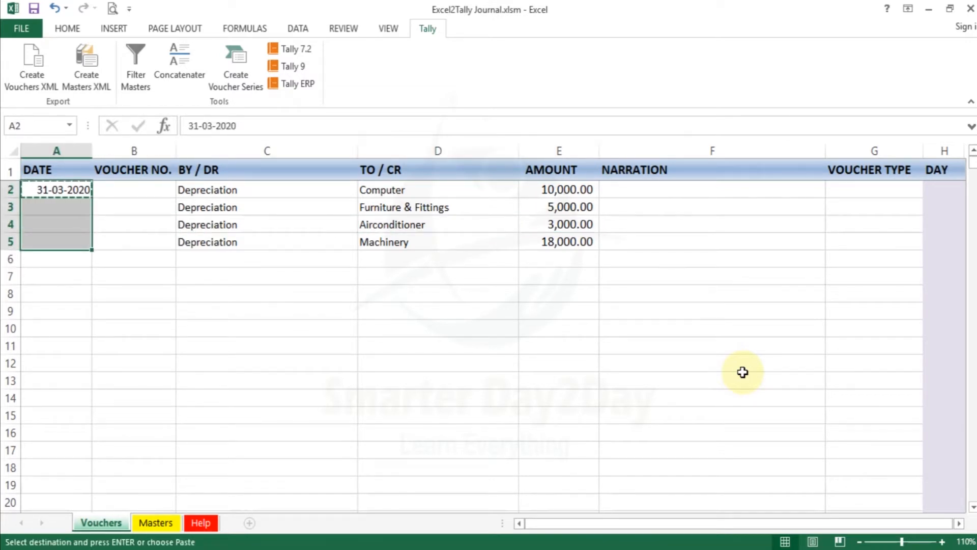
key(ctrl+v)
key(Escape)
Enter the narration "Being Depreciated the fixed assets" in cell F2.
key(Right)
key(Right)
key(Right)
key(Right)
key(Right)
key(Down)
key(Up)
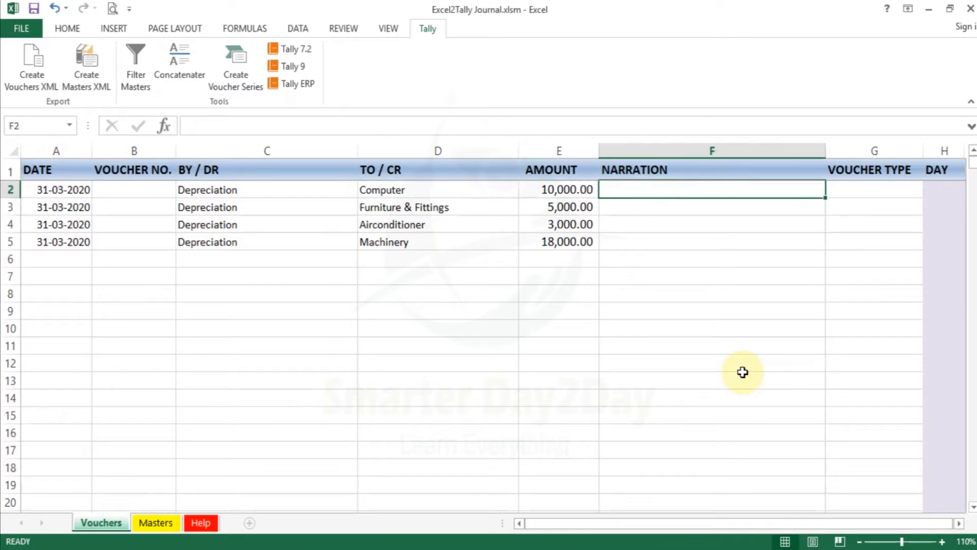
text(Being Depreciated the )
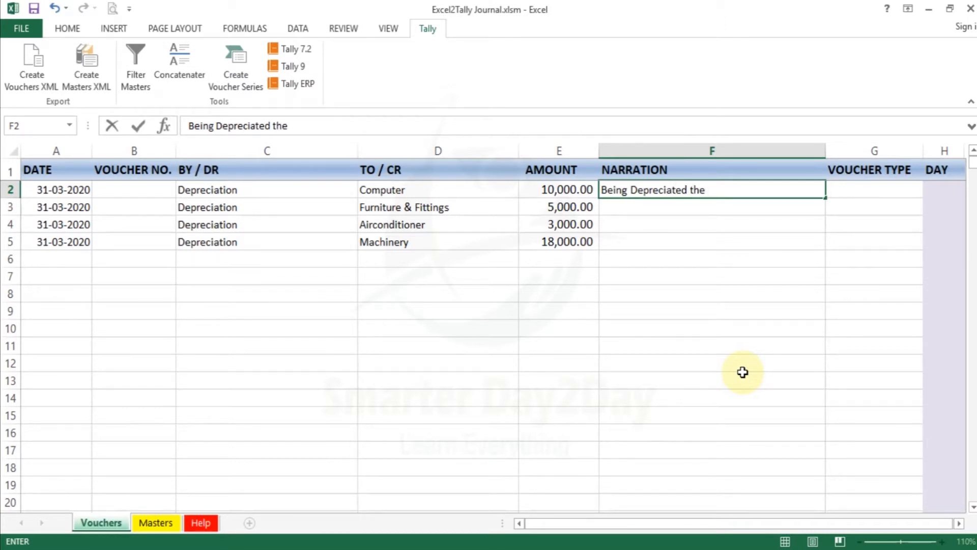
text(fixed assets)
key(Return)
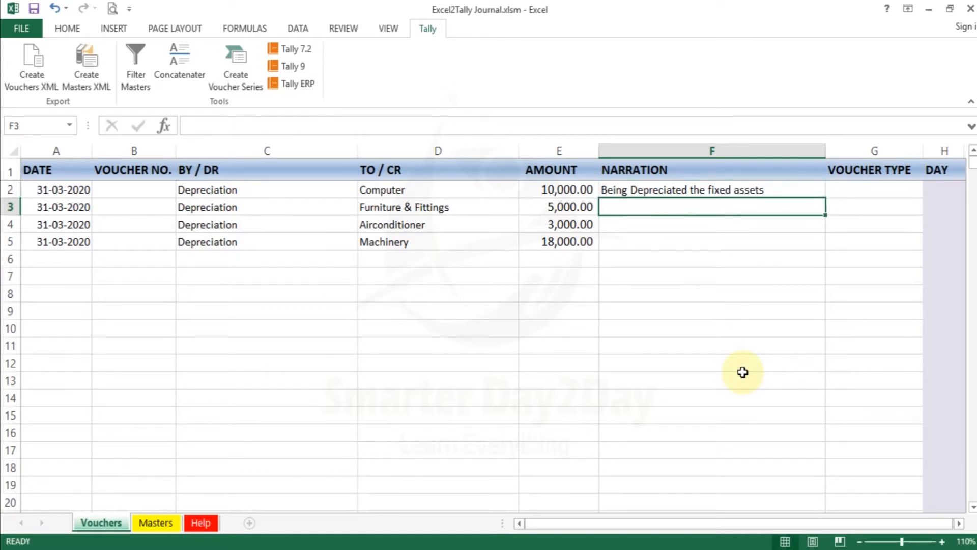
Set the voucher type in G2 to Journal and copy it down to cell G5.
key(Up)
key(Right)
click(930, 194)
key(Down)
key(Return)
key(ctrl+c)
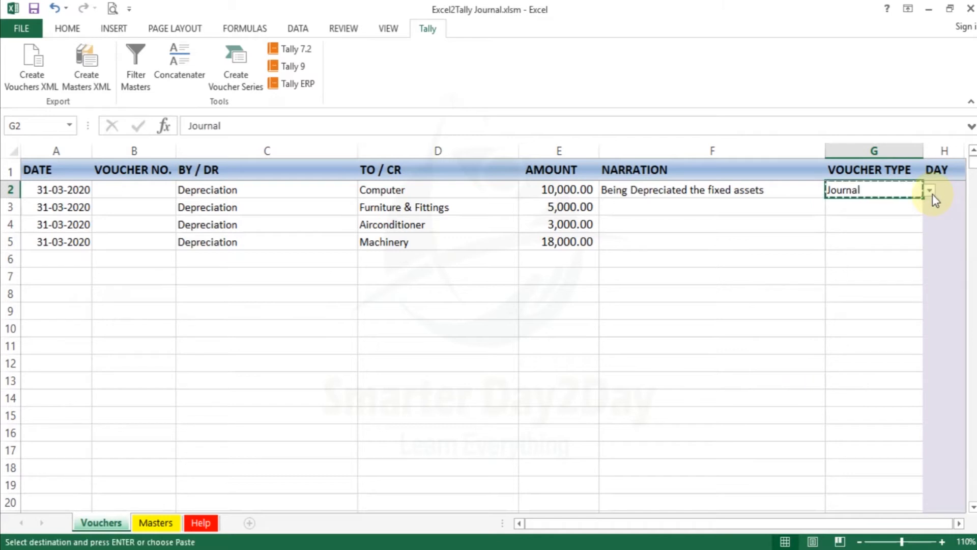
key(shift+Down)
key(shift+Down)
key(shift+Down)
key(Return)
Copy the narration in F2 down to cell F5.
key(Left)
key(Left)
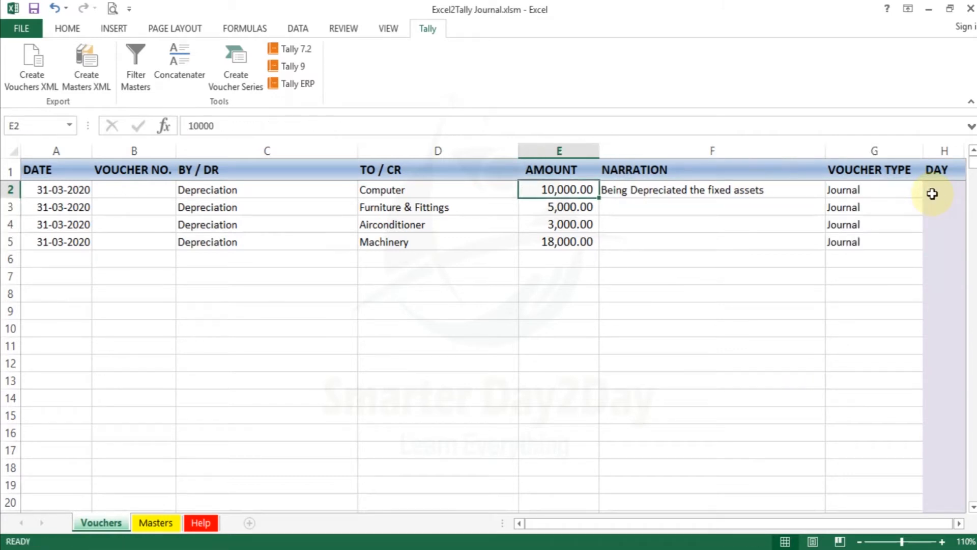
key(Right)
key(ctrl+c)
key(shift+Down)
key(shift+Down)
key(shift+Down)
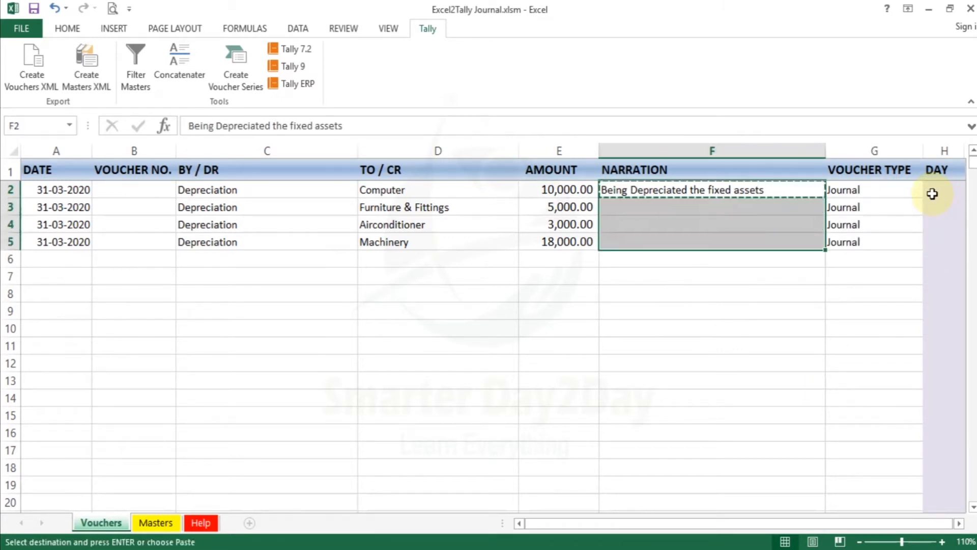
key(Return)
Go to the first empty voucher row, look at the Masters sheet and return to the Vouchers sheet.
key(Down)
key(Down)
key(Down)
key(Down)
key(Left)
key(Left)
key(Left)
key(Left)
key(Left)
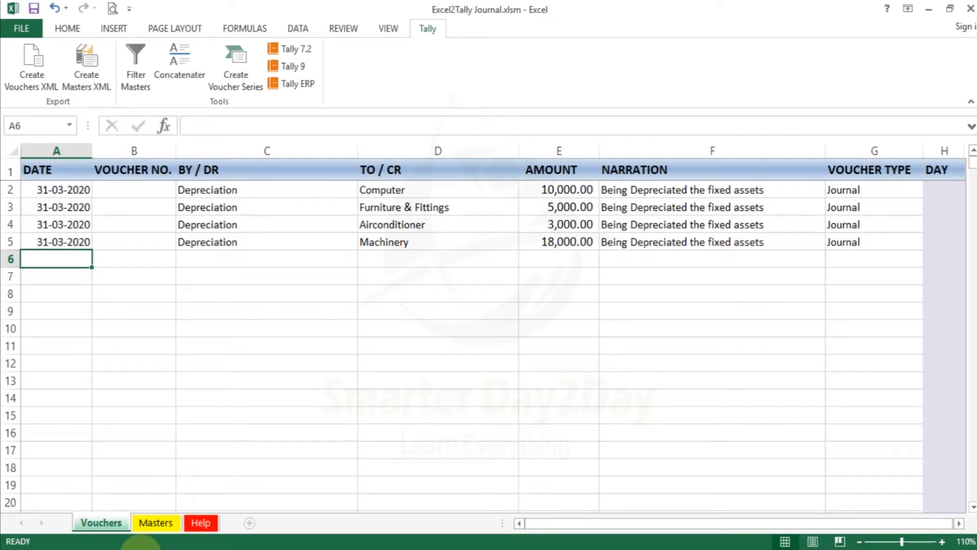
click(154, 523)
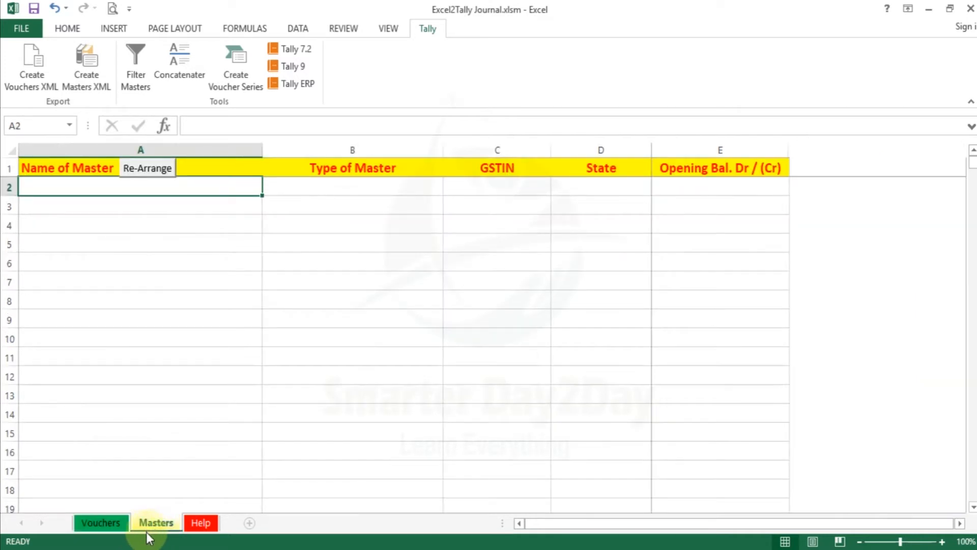
click(90, 523)
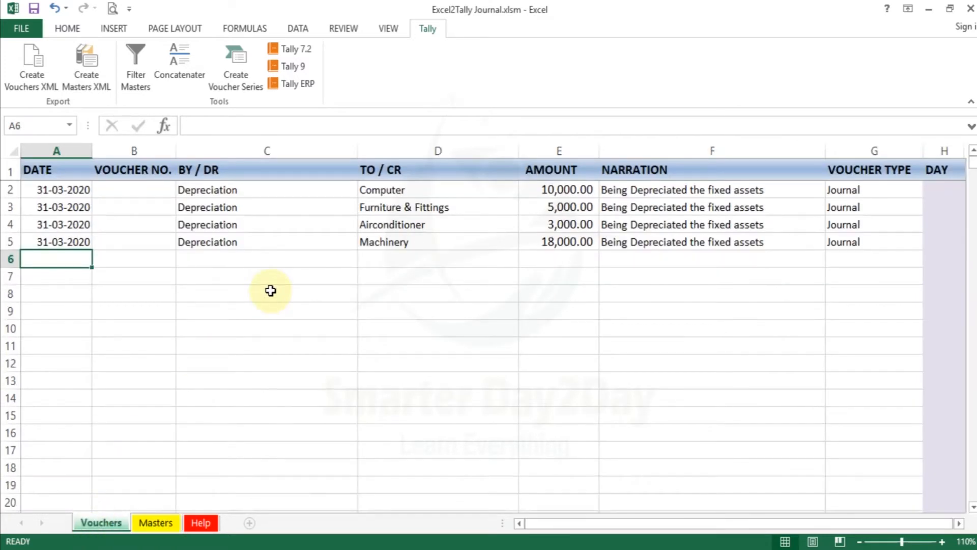
Switch to Tally.ERP 9 and create the ledger Purchase A/c under the Purchase Accounts group.
click(471, 549)
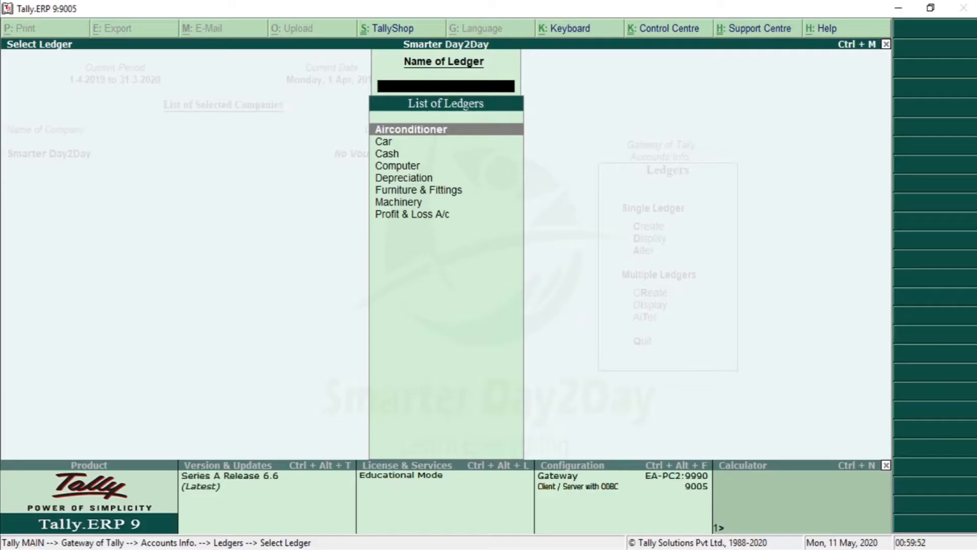
key(Escape)
key(Escape)
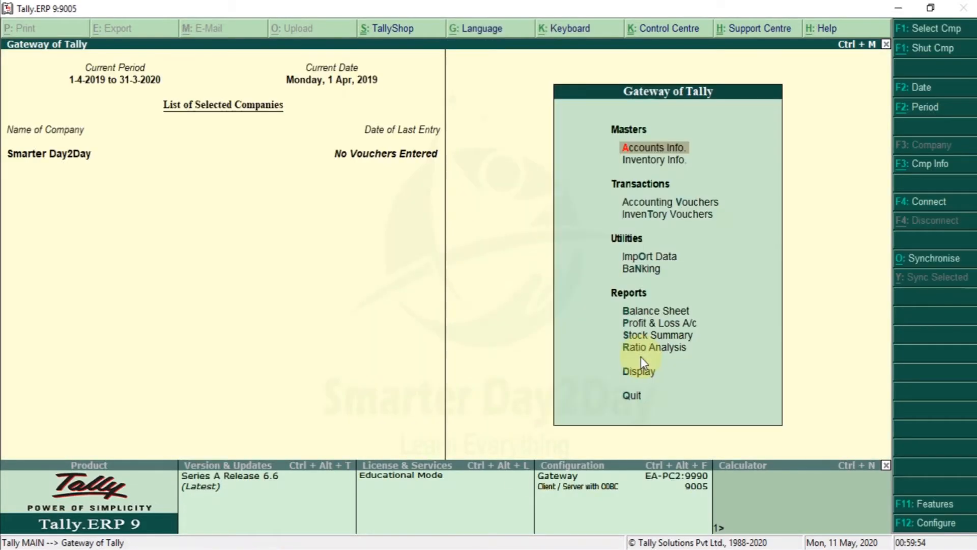
key(Return)
key(l)
key(Return)
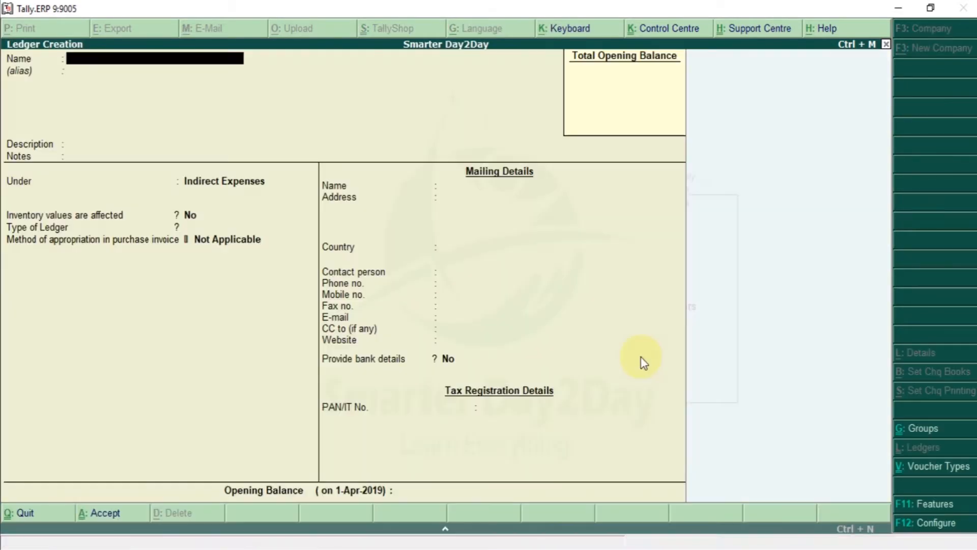
text(Purchase A/)
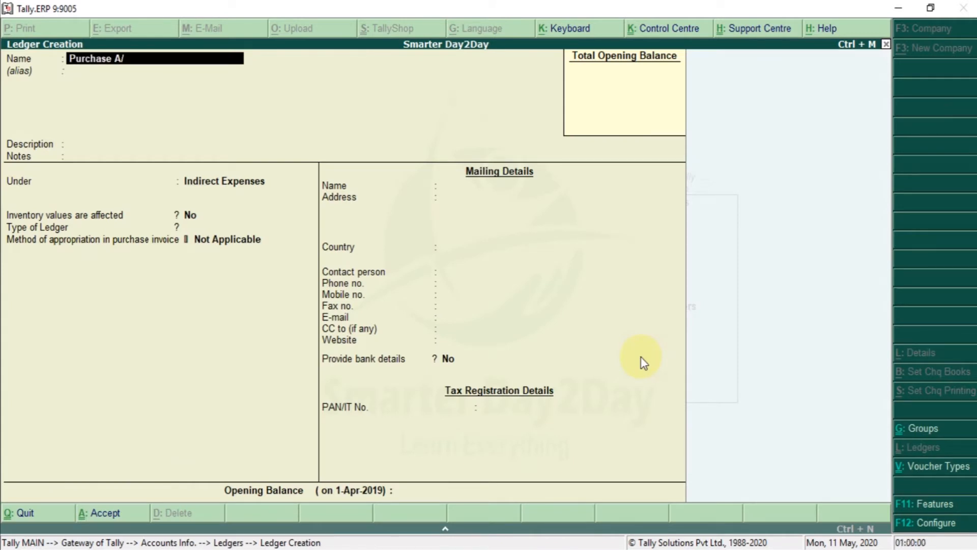
key(Return)
key(Return)
key(Return)
key(Return)
text(Pur)
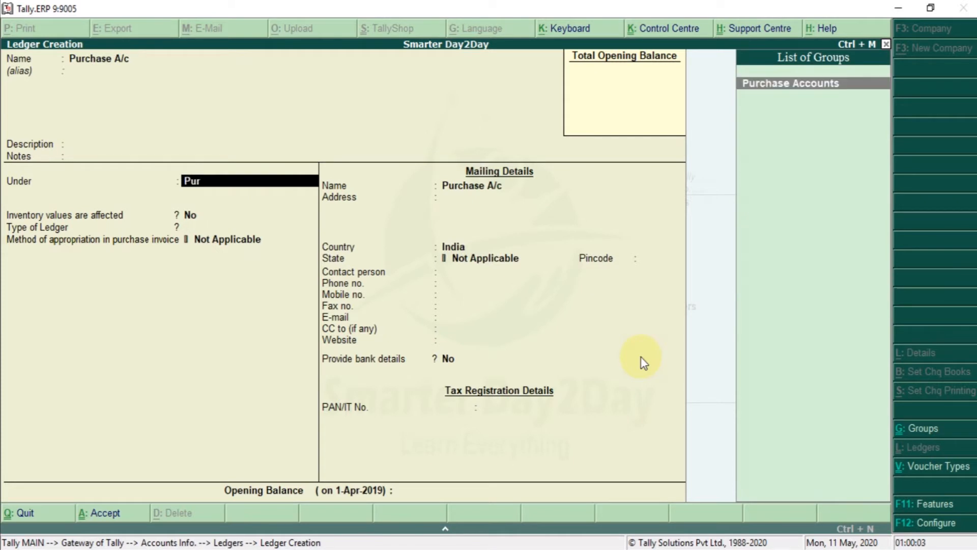
key(Return)
key(ctrl+a)
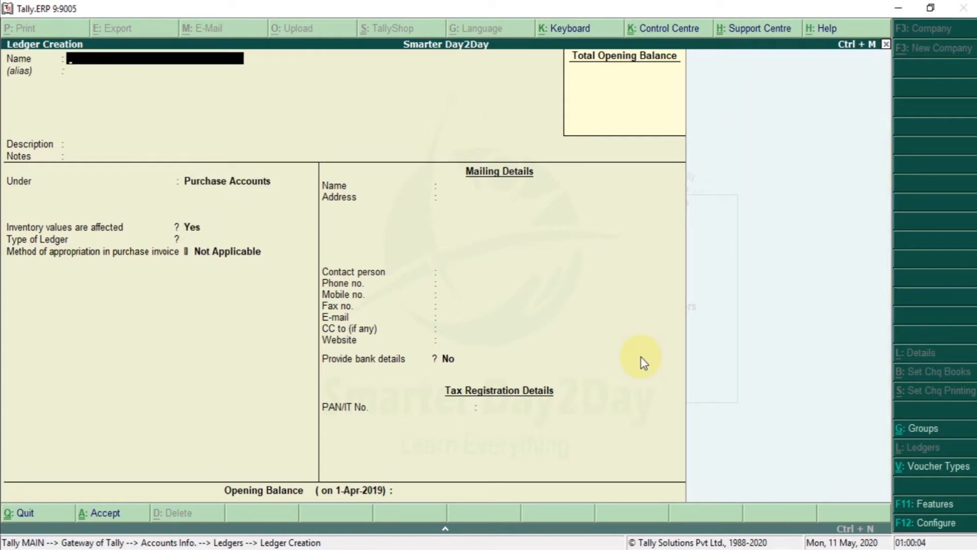
Create the ledger Sales A/c under the Sales Accounts group.
text(Sales)
key(Return)
key(Return)
key(Return)
key(Return)
text(Sale)
key(Return)
key(Return)
key(Return)
key(Return)
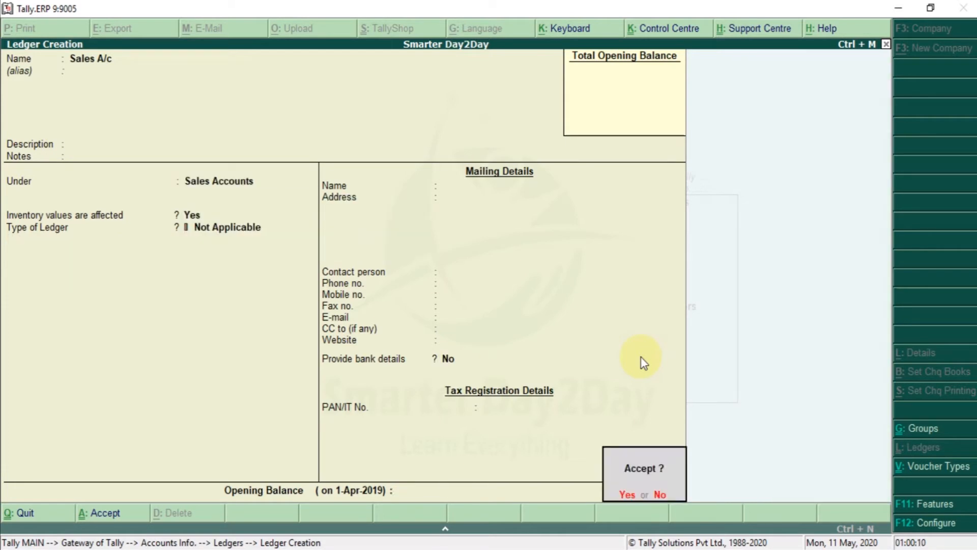
key(Return)
Create the ledger Customer under the Sundry Debtors group.
text(Customer)
key(Return)
key(Return)
key(Return)
key(Return)
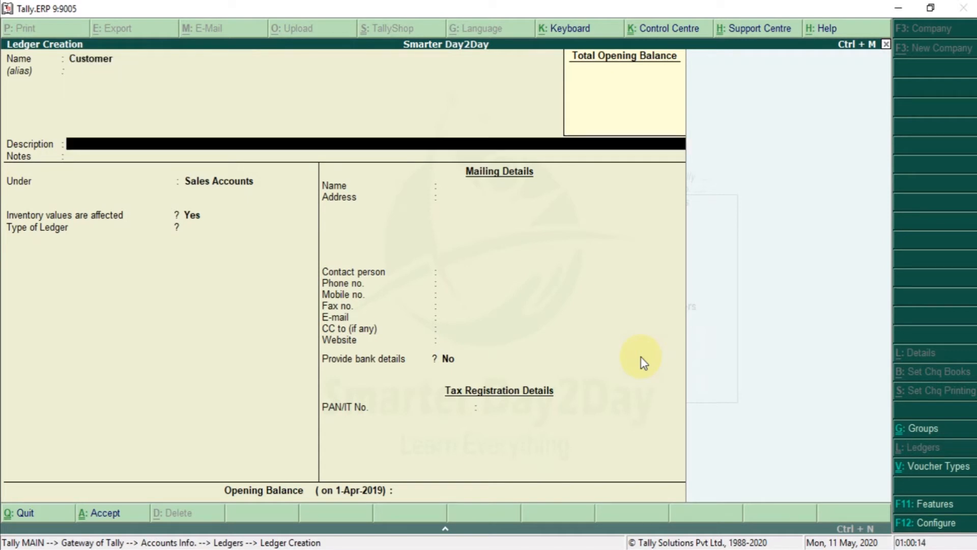
text(Sund)
key(Down)
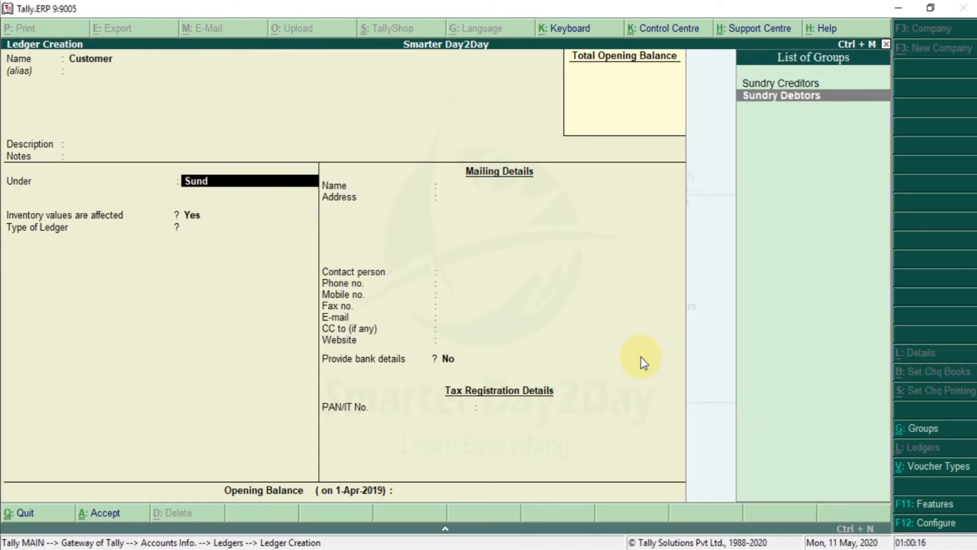
key(Return)
key(ctrl+a)
Create the ledger Vendor under the Sundry Creditors group.
text(Vendor)
key(Return)
key(Return)
key(Return)
key(Return)
text(Sund)
key(Return)
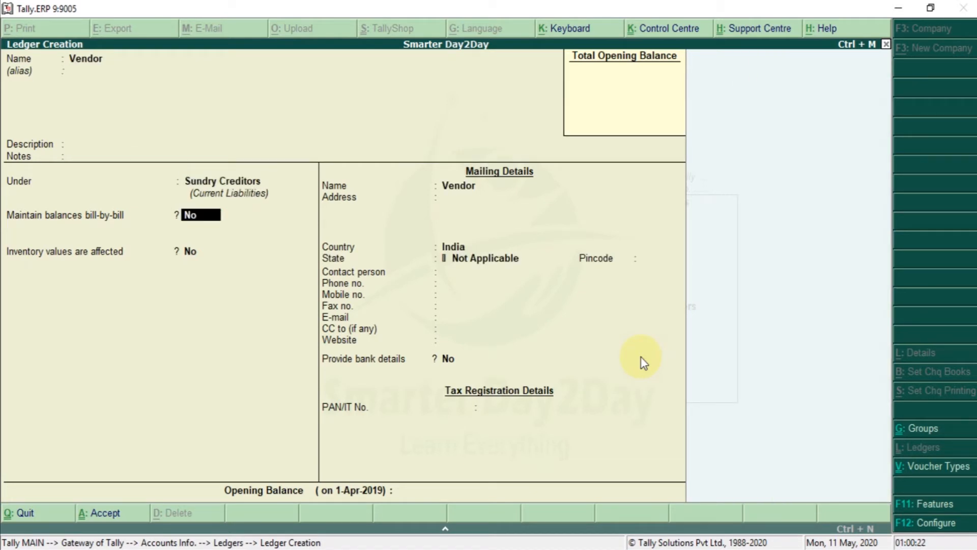
key(ctrl+a)
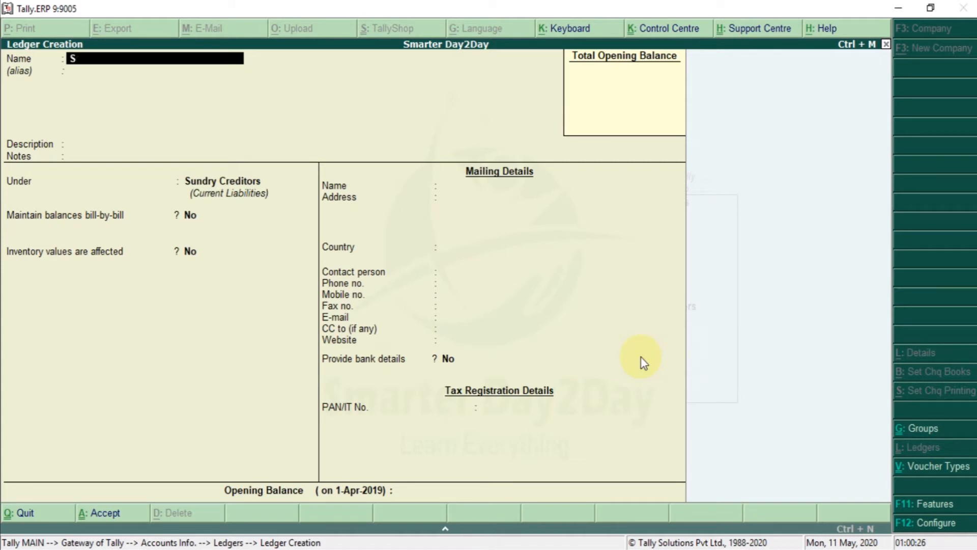
Create the ledger Staff Salaries under the Indirect Expenses group.
text(Staff Salaries)
key(Return)
key(Return)
key(Return)
key(Return)
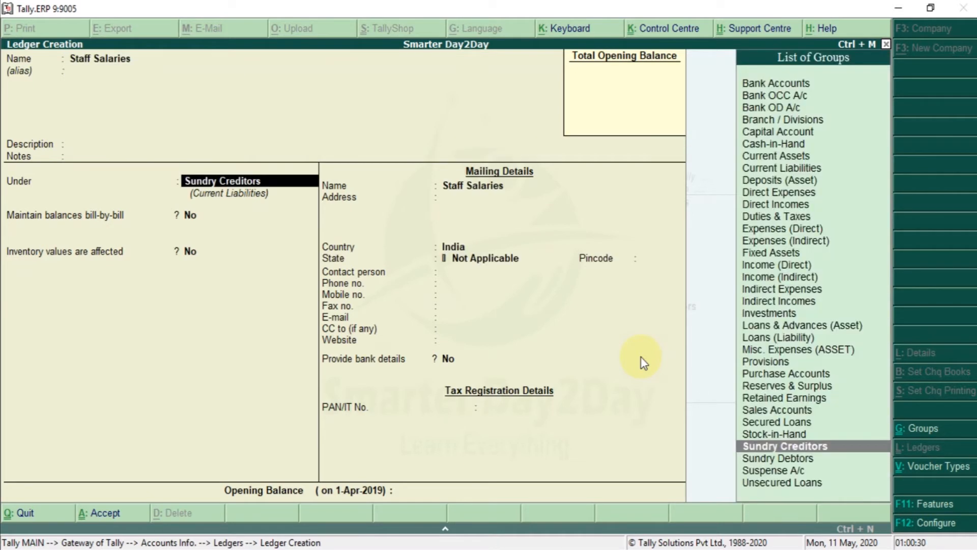
text(Ind)
key(Return)
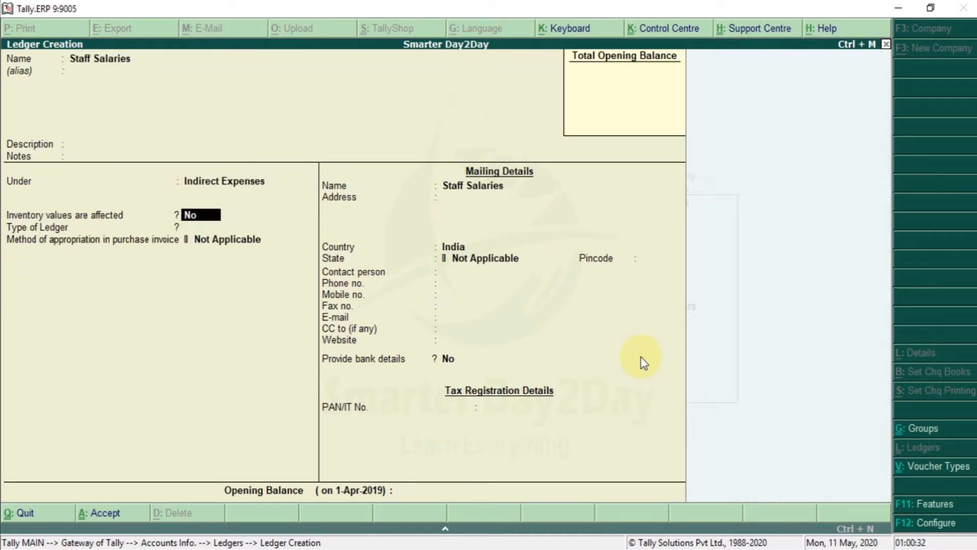
key(ctrl+a)
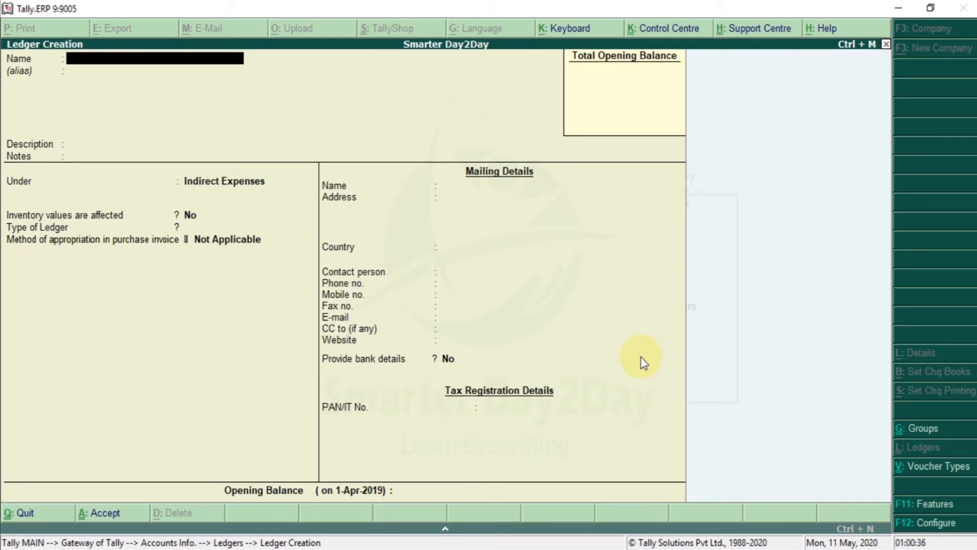
Create the ledger ICICI Bank under the Bank Accounts group and return to the Gateway of Tally.
text(ICI)
key(Return)
key(Return)
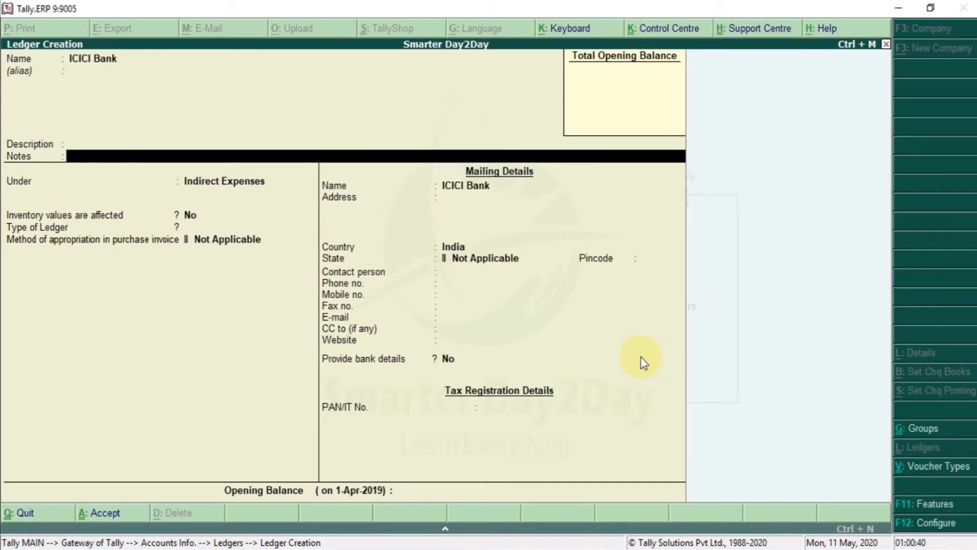
key(Return)
text(Bank)
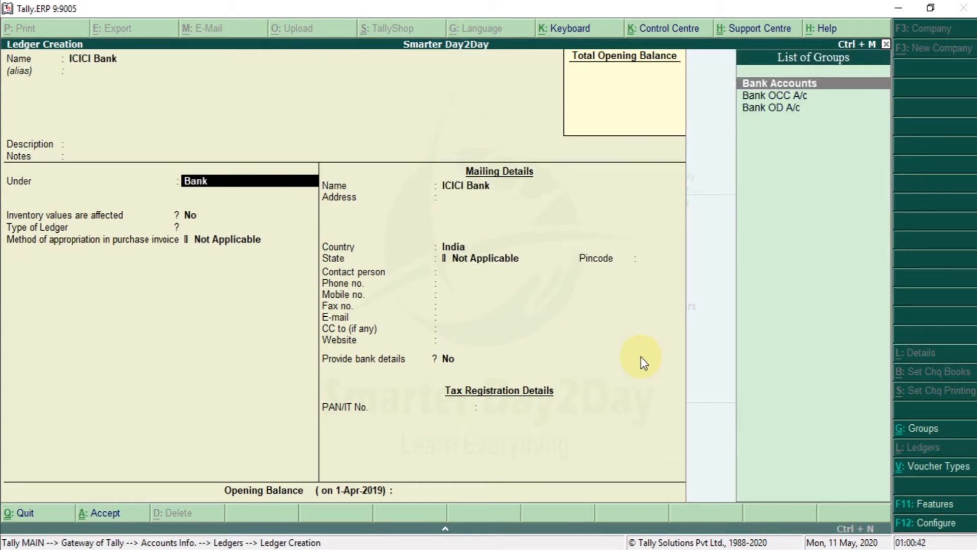
key(Return)
key(ctrl+a)
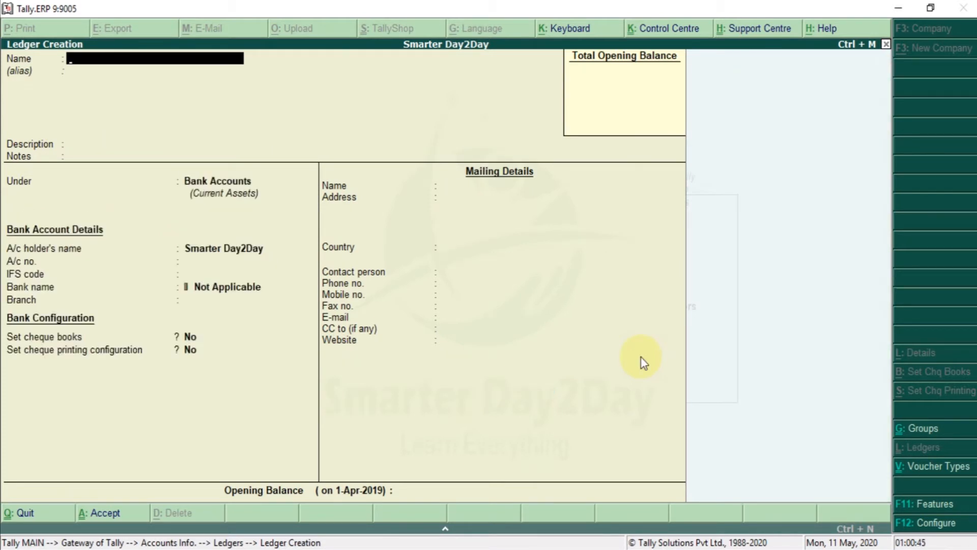
key(Escape)
key(Return)
key(Escape)
key(Escape)
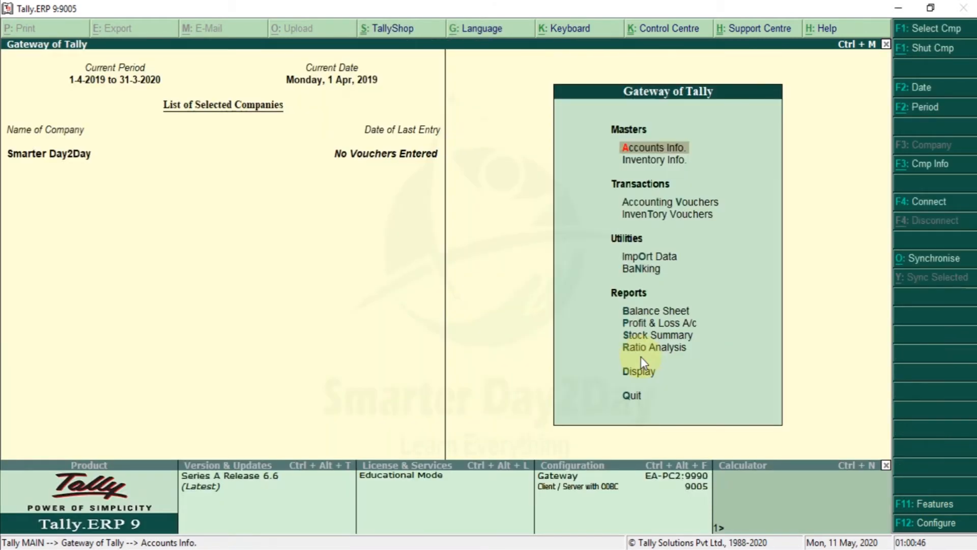
Examine the voucher and account types in the Statistics report, and briefly view the Profit & Loss A/c.
key(Return)
key(l)
key(a)
key(Escape)
key(Escape)
key(Escape)
key(d)
key(t)
key(s)
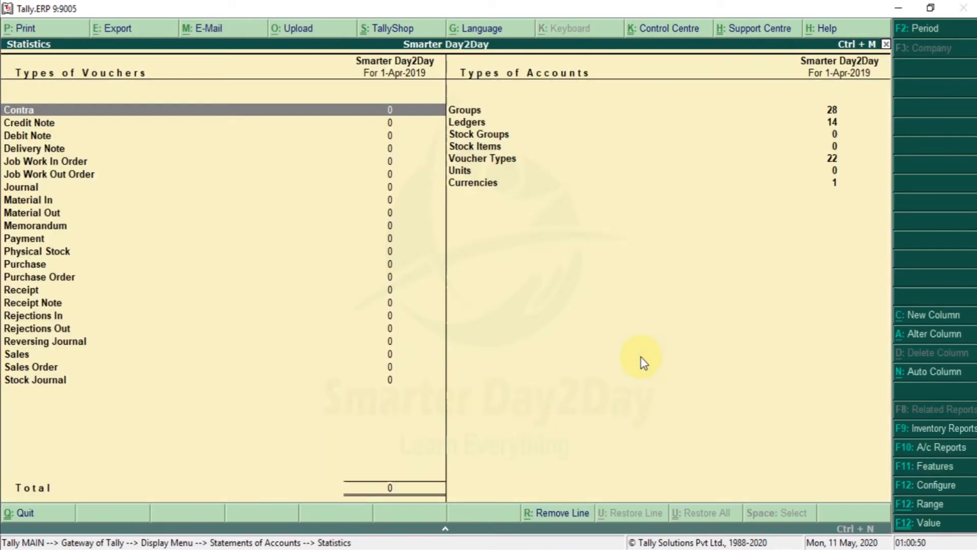
key(Escape)
key(Escape)
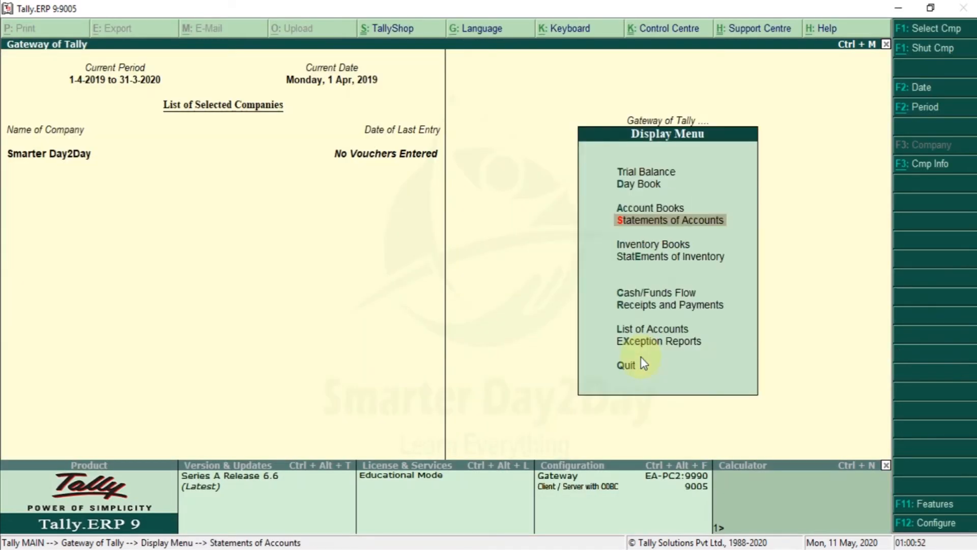
key(Escape)
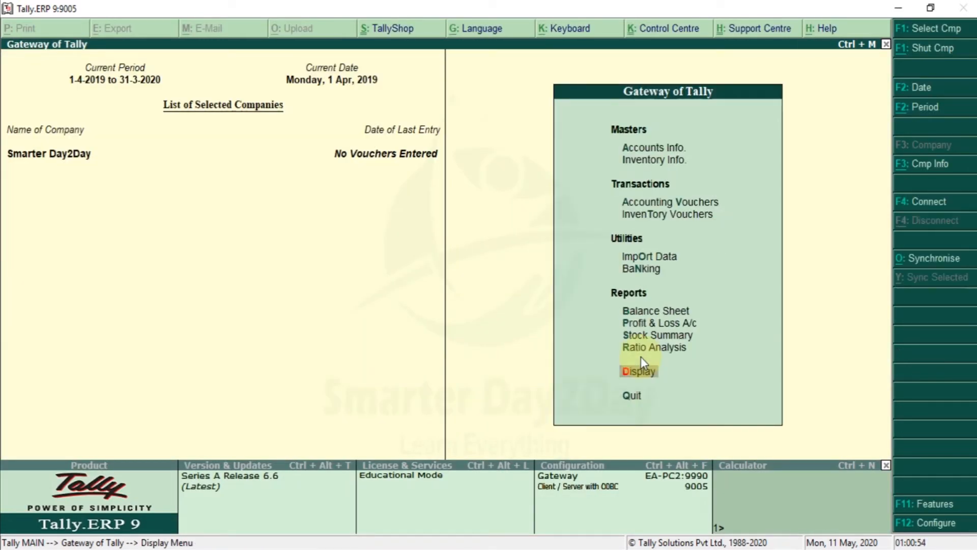
key(p)
key(Escape)
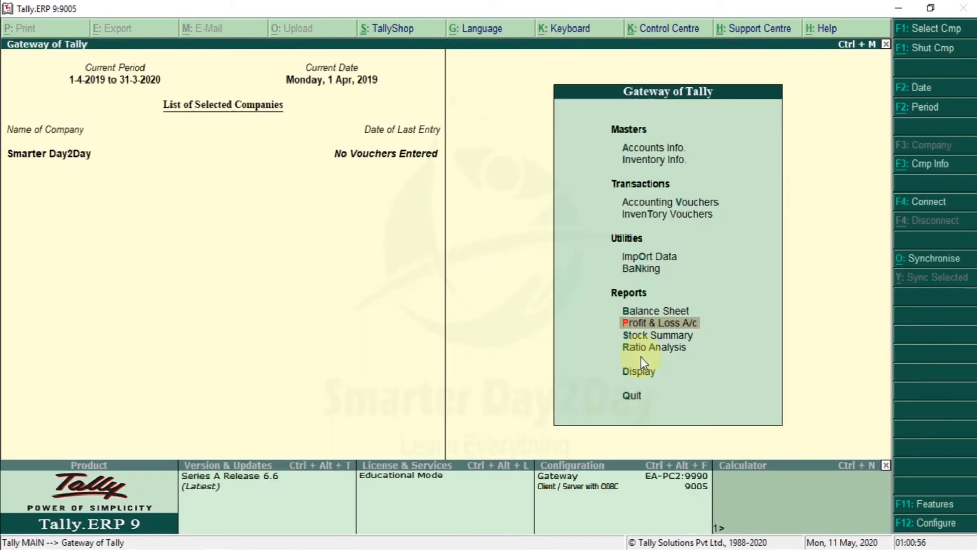
Switch to the Excel2Tally Journal workbook in Excel and select cell A6 of the Vouchers sheet.
key(alt+Tab)
click(298, 259)
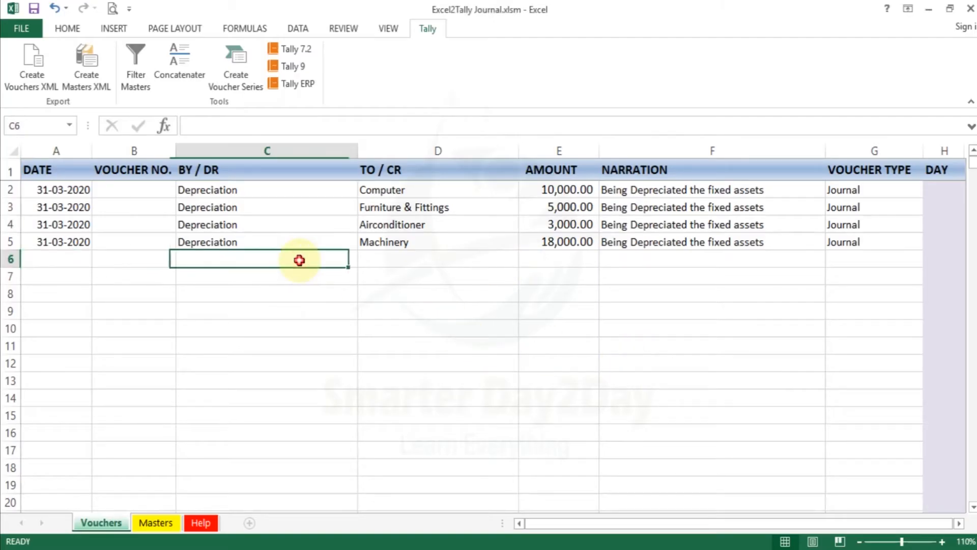
key(Left)
key(Left)
key(Right)
key(Left)
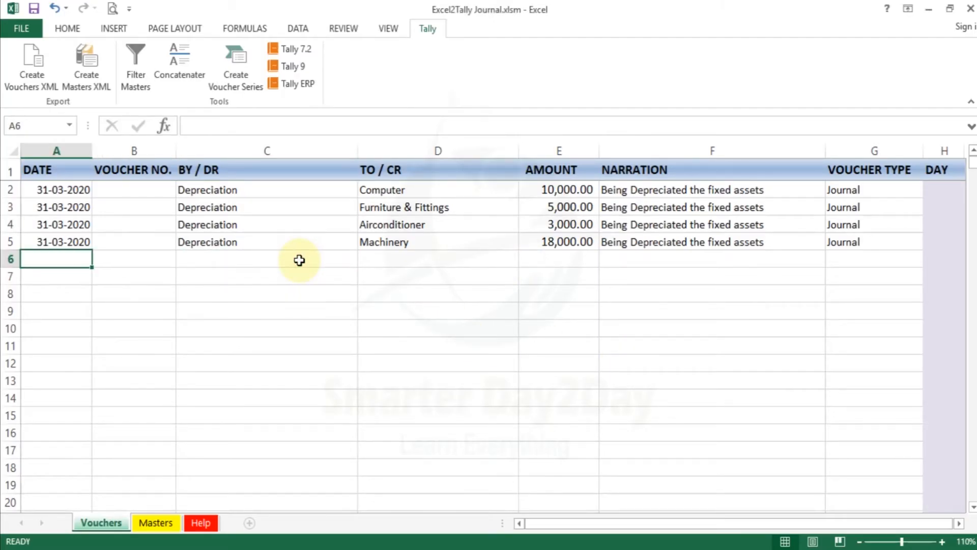
Try entering the voucher date in cell A6 as 31.03.2020.
text(31.03.2020)
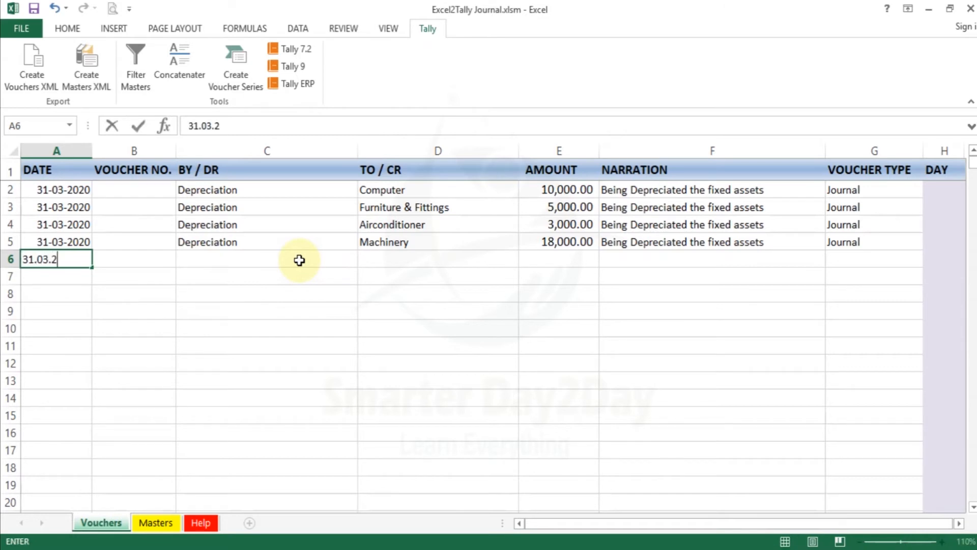
key(Return)
key(Up)
key(Right)
key(Right)
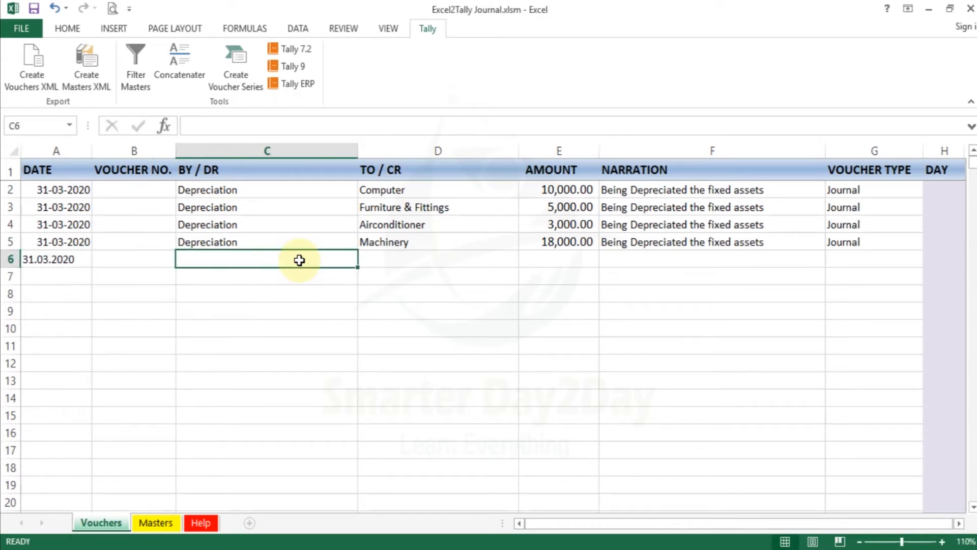
key(Left)
key(Left)
Set the voucher date in cell A6 to 31/03/2020.
text(31)
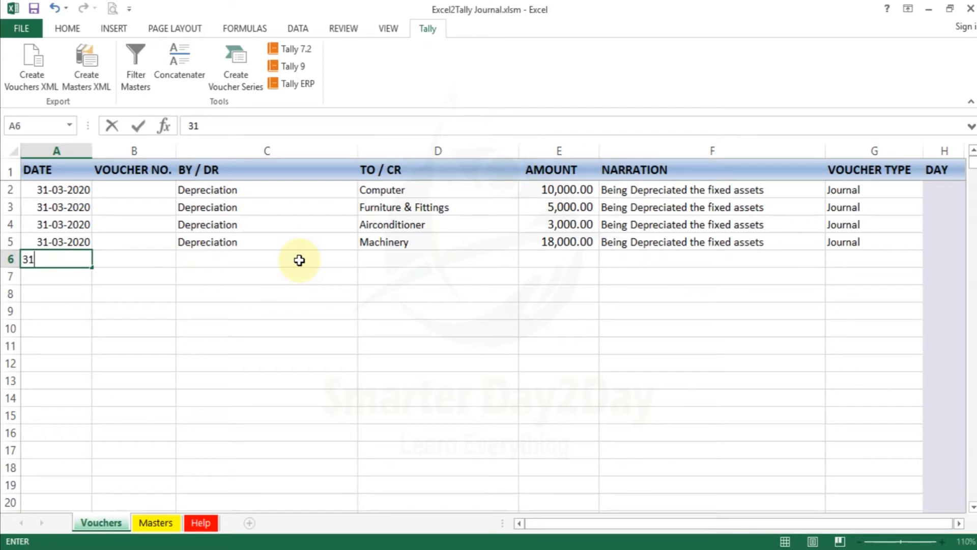
text(/03/2020)
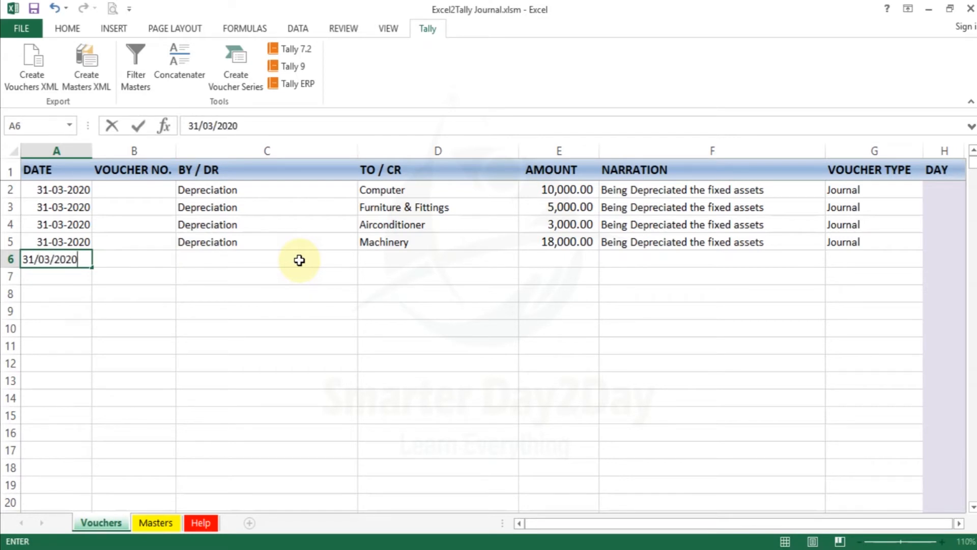
key(Return)
Enter Customer as the debit ledger in row 6 and begin the credit ledger name with Sales.
click(299, 260)
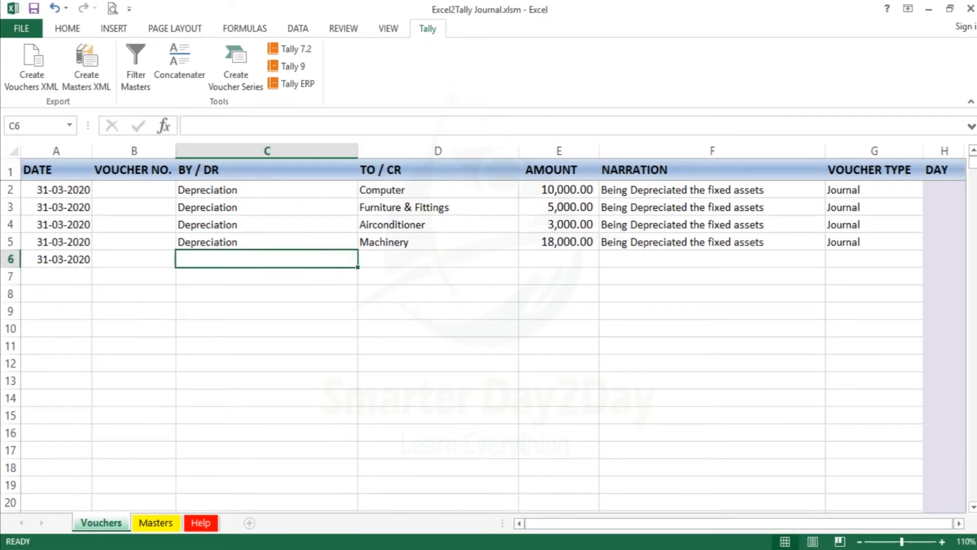
text(Cus)
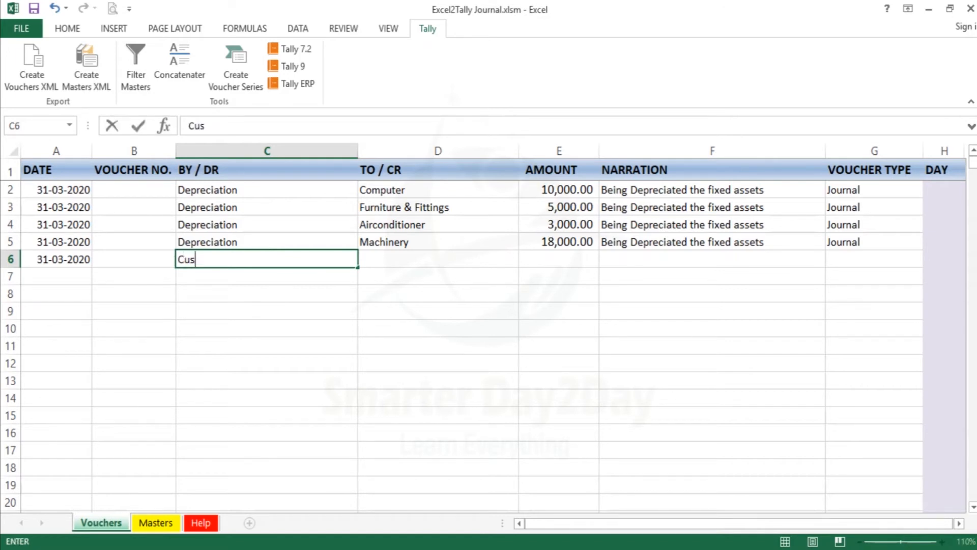
key(BackSpace)
text(stomer)
key(Return)
key(Up)
key(Right)
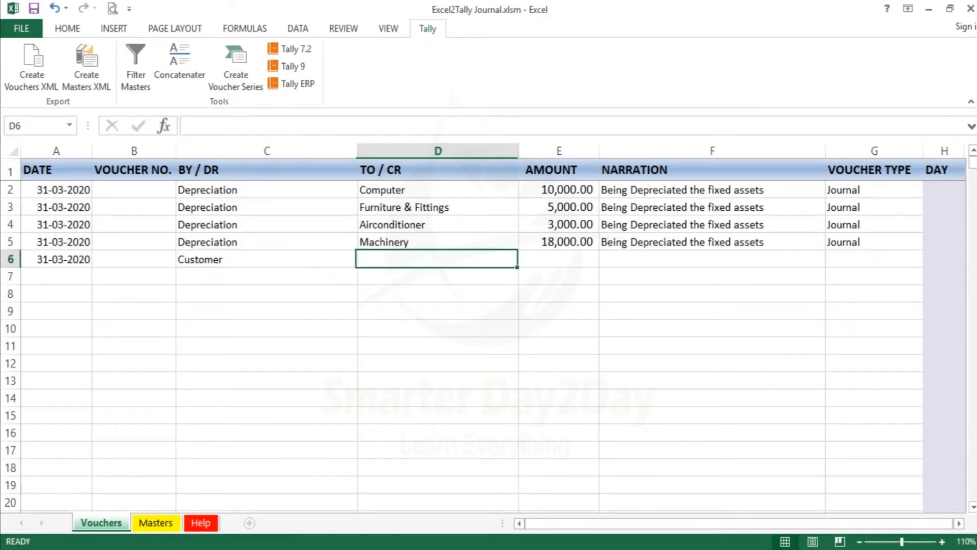
text(Sales)
Switch to Tally.ERP 9 and look through the list of ledgers for the exact sales ledger name.
key(alt+Tab)
key(a)
key(l)
key(d)
key(Down)
key(Down)
key(Down)
key(Down)
key(Down)
key(Down)
key(Down)
key(Down)
key(Down)
key(Down)
key(Down)
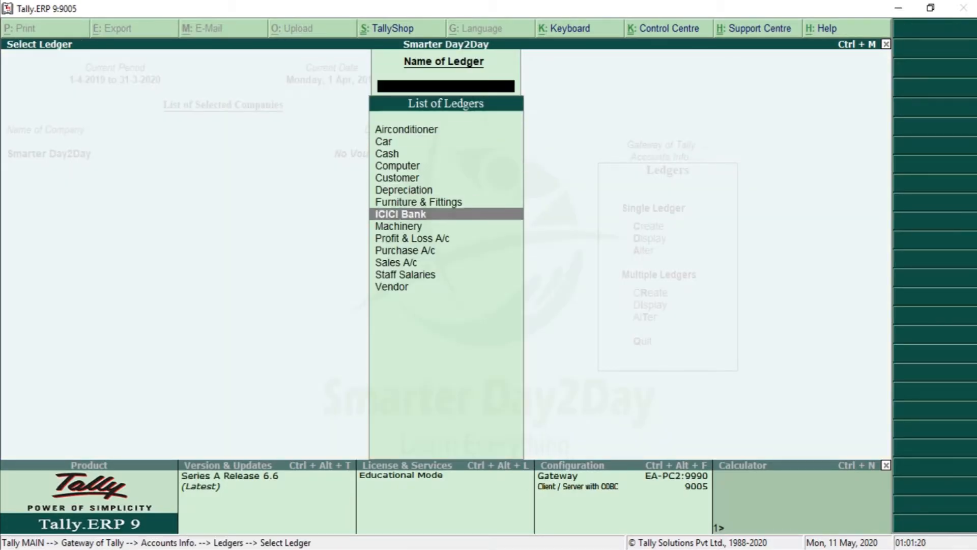
Return to the Excel workbook and complete the credit ledger in cell D6 as Sales A/c.
key(alt+Tab)
text(A/x)
key(BackSpace)
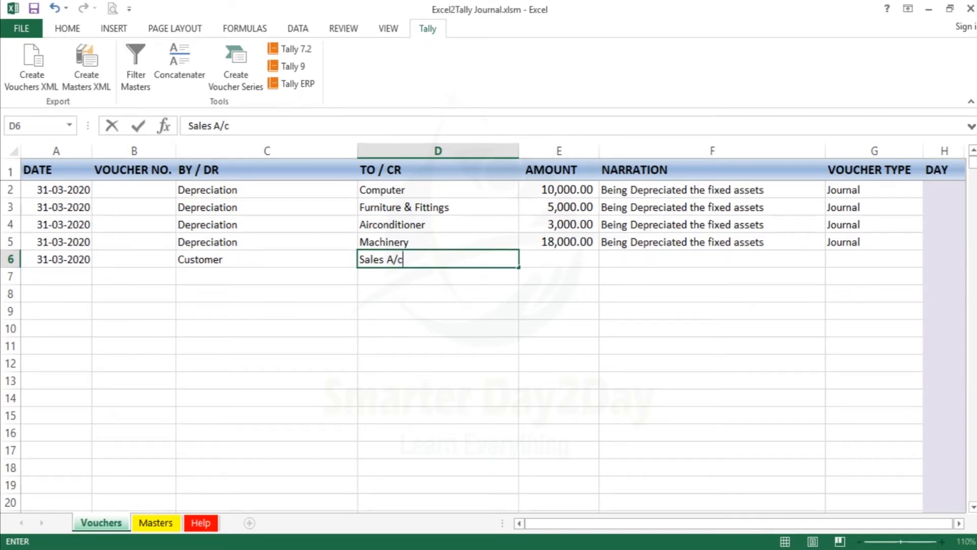
text(c)
key(Return)
Enter 189000 as the amount of the sales voucher in cell E6.
key(Up)
key(Right)
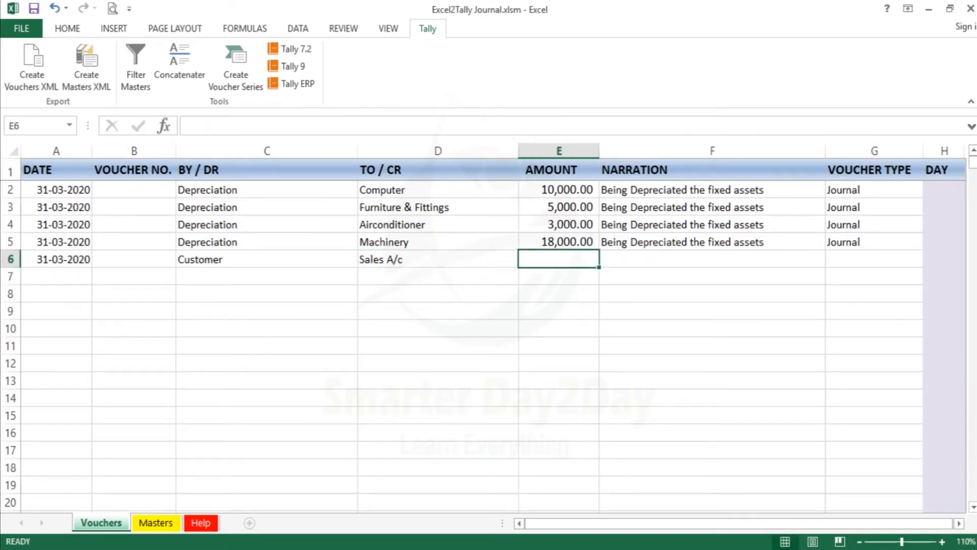
text(189000)
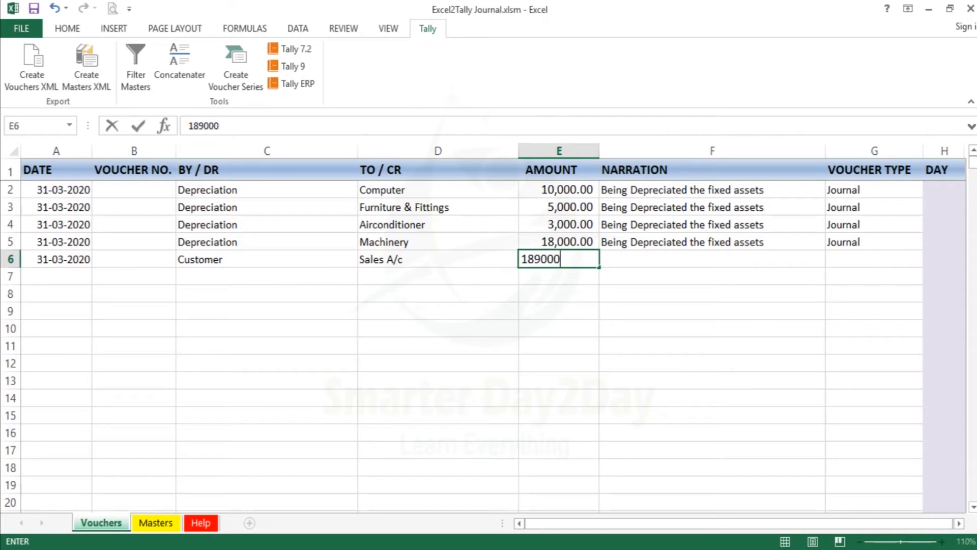
key(Return)
key(Right)
key(Up)
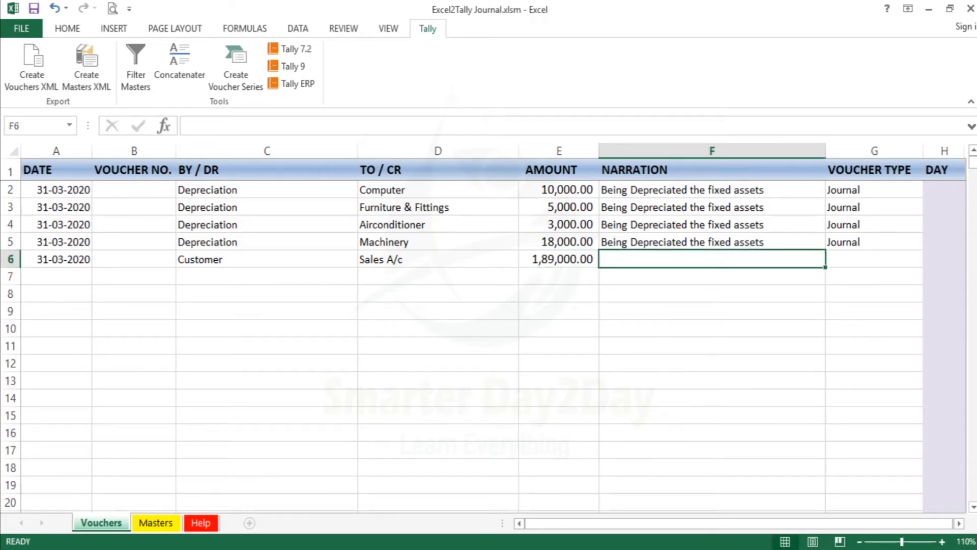
Correct the sales voucher amount in cell E6 to 389000.
key(Left)
key(F2)
key(Left)
key(BackSpace)
text(3)
key(Return)
Give the row 6 voucher the narration Being Sales Made and the voucher type Journal.
key(Up)
key(Right)
text(Being Sales Made)
key(Tab)
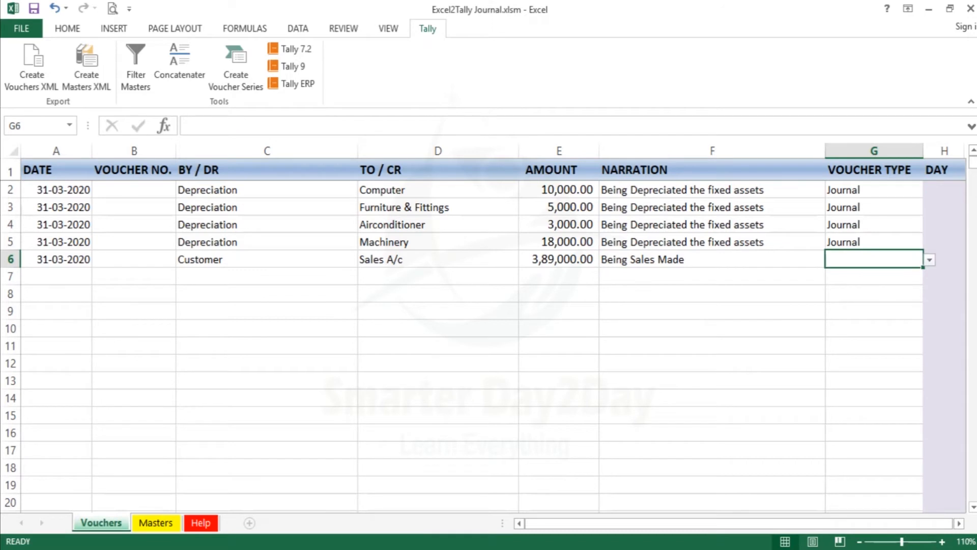
text(J)
key(Return)
Copy the voucher date from cell A6 down through cell A12.
key(Left)
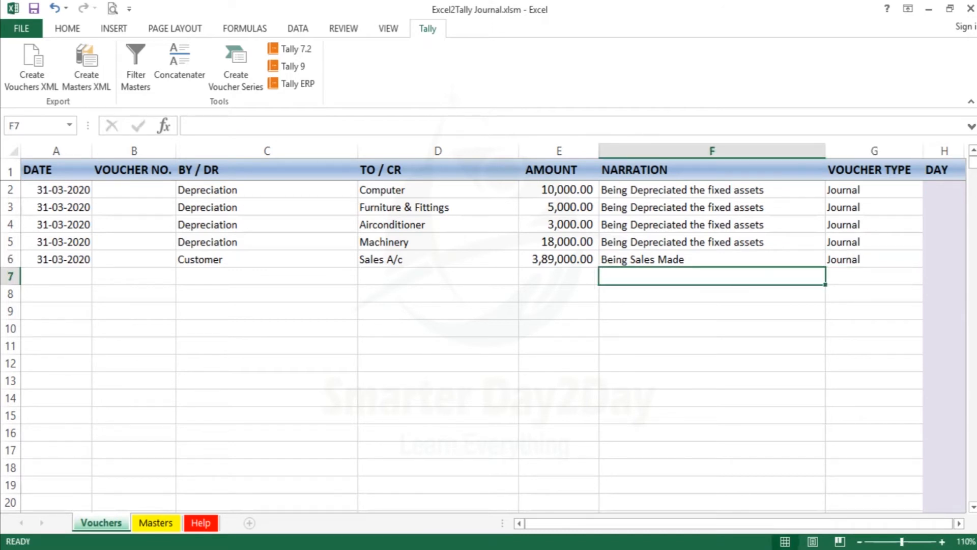
key(Home)
key(Up)
key(ctrl+c)
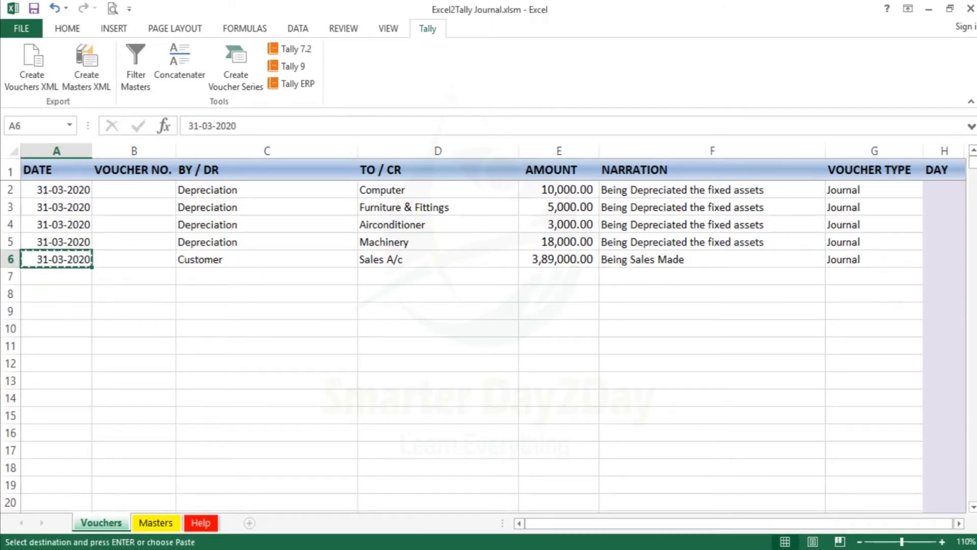
key(shift+Down)
key(shift+Down)
key(shift+Down)
key(shift+Down)
key(shift+Down)
key(shift+Down)
key(Return)
Enter Purchase A/c as the debit ledger in cell C7.
key(Right)
key(Right)
key(Down)
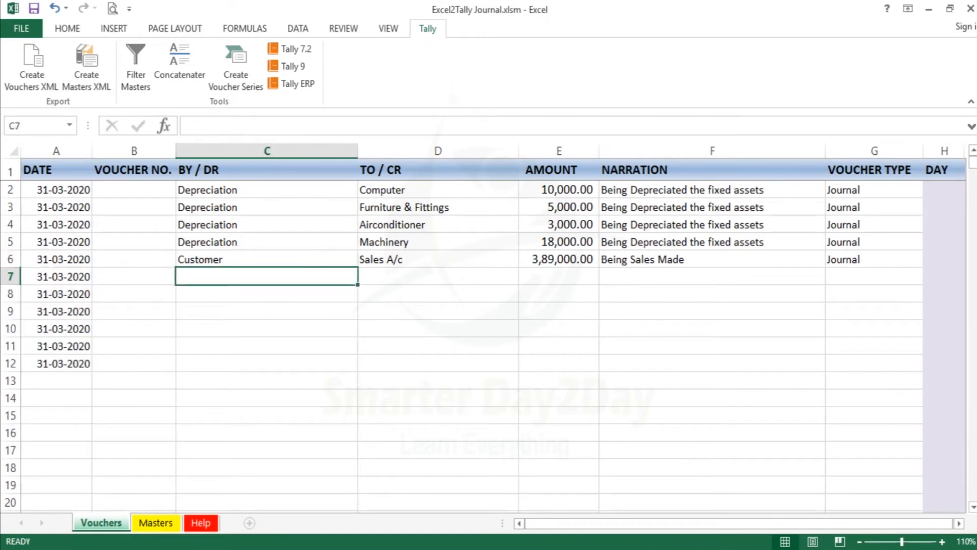
text(P)
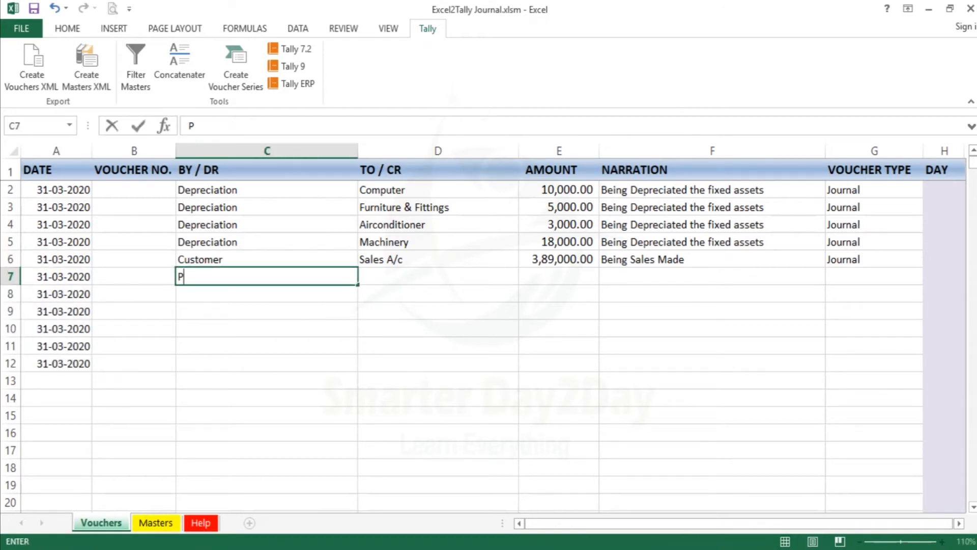
text(urchase A/c)
key(Return)
Switch to Tally.ERP 9 and check the purchase ledger's exact name in the list of ledgers.
key(alt+Tab)
key(Up)
key(Up)
key(Down)
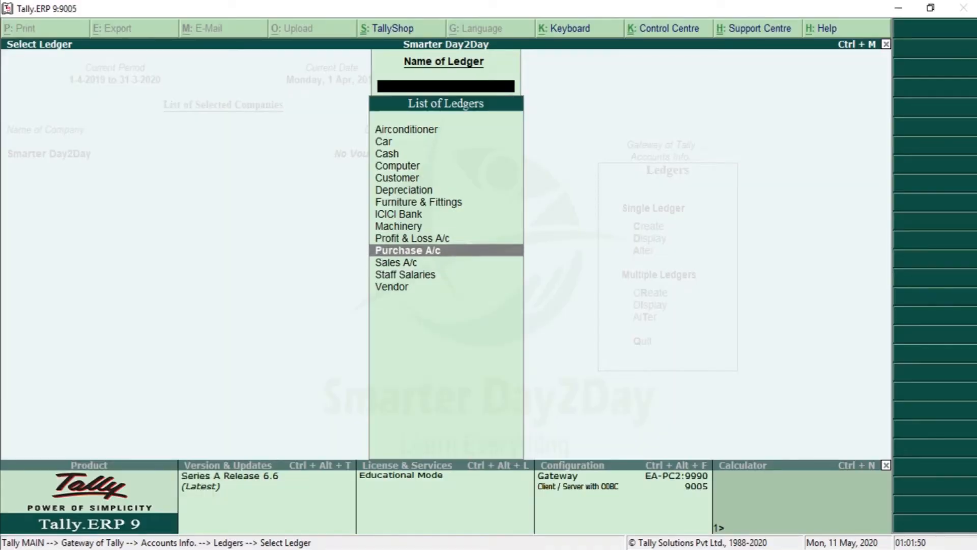
Return to the Excel workbook and enter Vendor as the credit ledger in cell D7.
key(alt+Tab)
key(Up)
key(Right)
text(Ve)
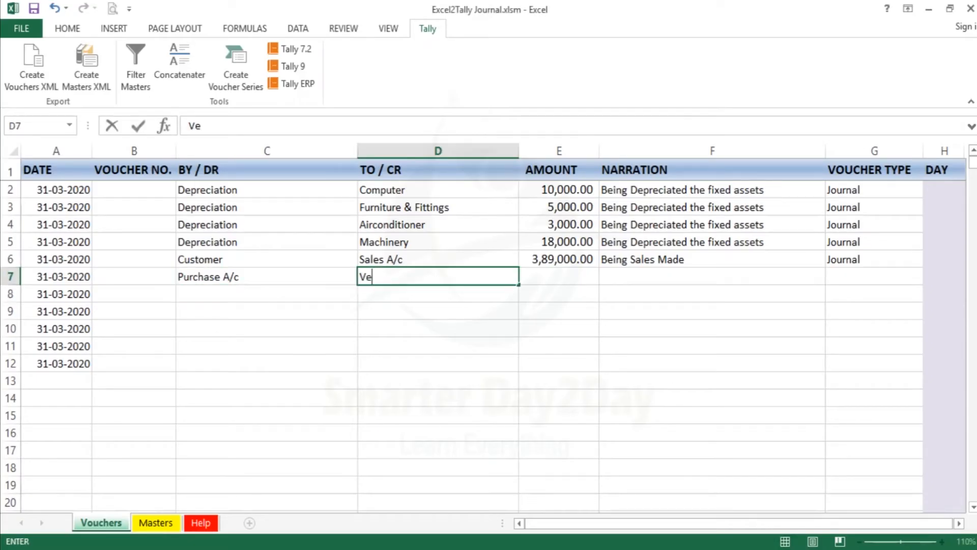
text(ndor)
key(Return)
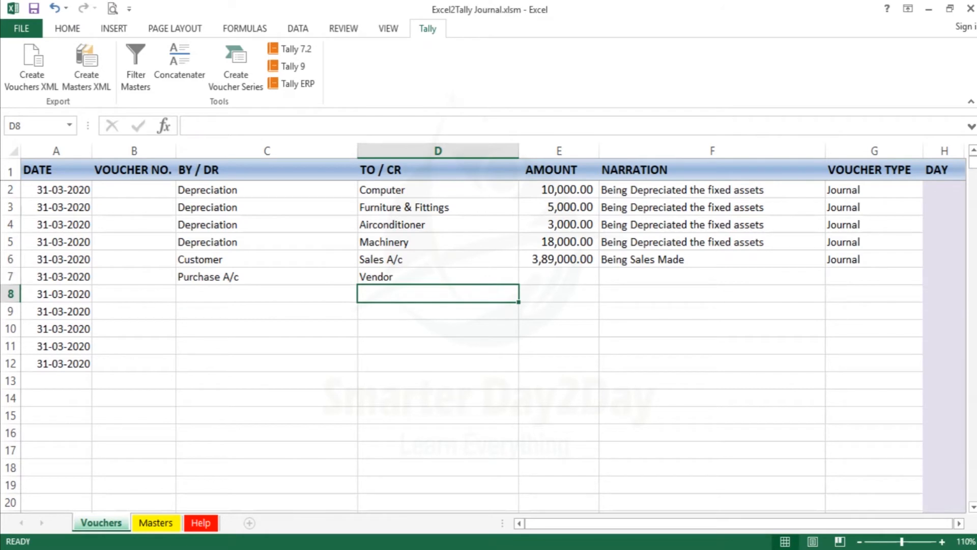
Enter 169800 as the amount of the purchase voucher in cell E7.
key(Right)
key(Up)
text(169800)
key(Return)
Enter "Being Purchase Made" as the narration of the purchase voucher in cell F7.
key(Up)
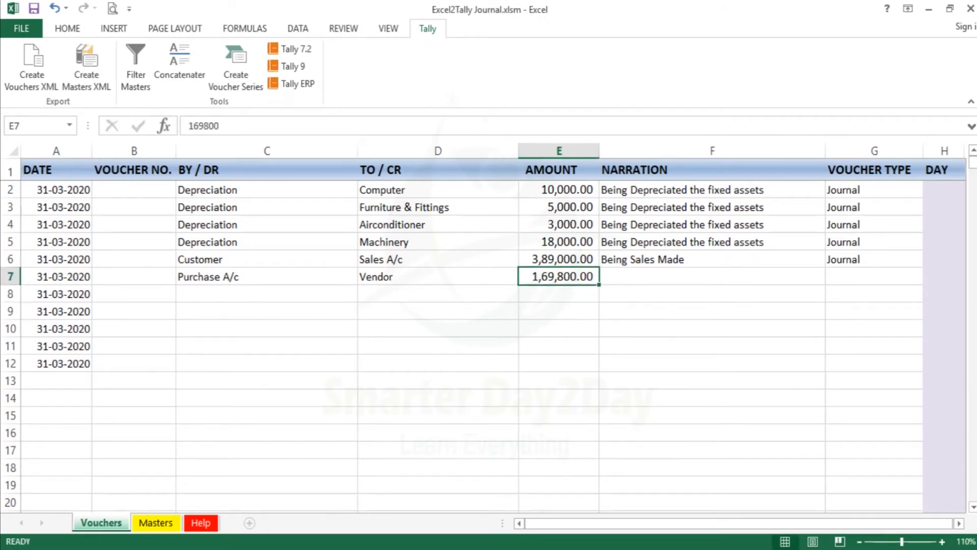
key(Right)
text(Beins sa)
key(BackSpace)
key(BackSpace)
key(BackSpace)
key(BackSpace)
text(g P)
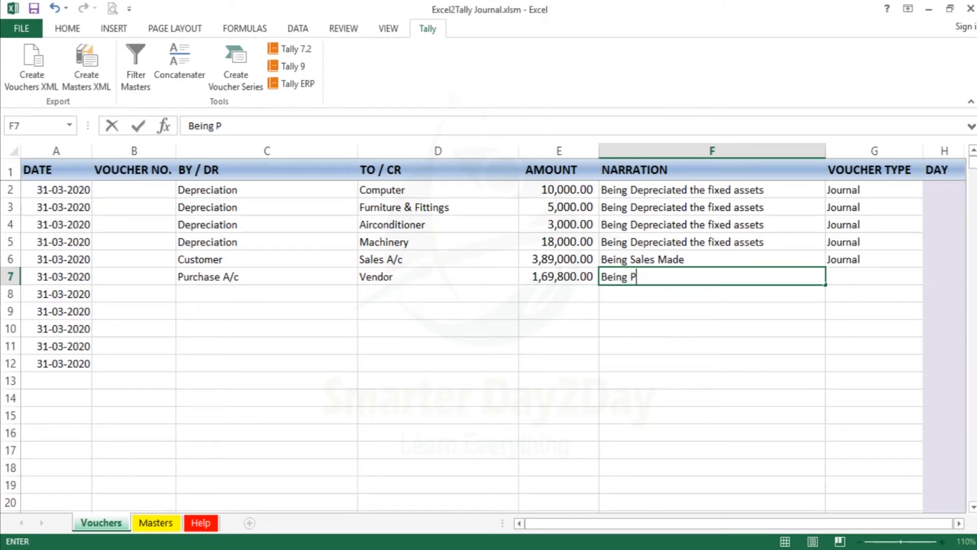
text(urchase )
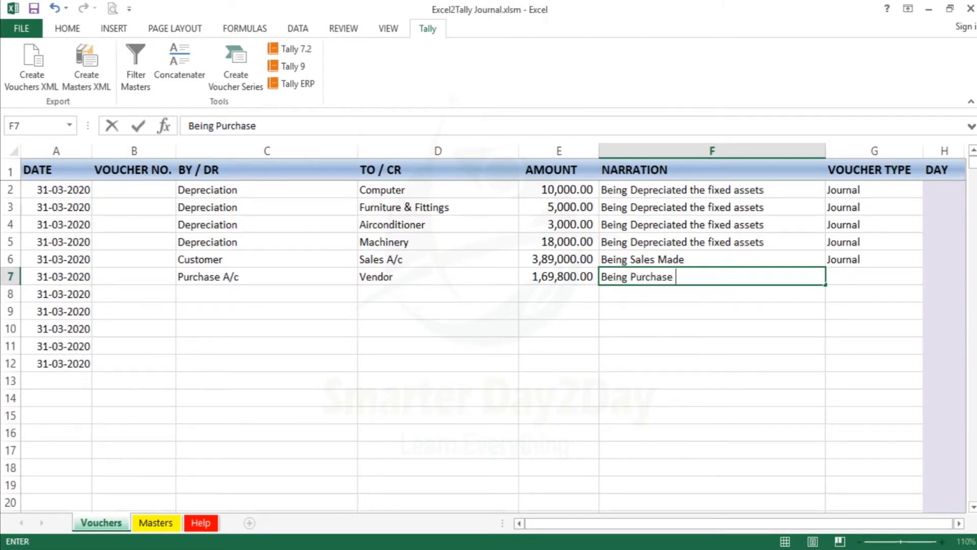
text(Made)
key(Return)
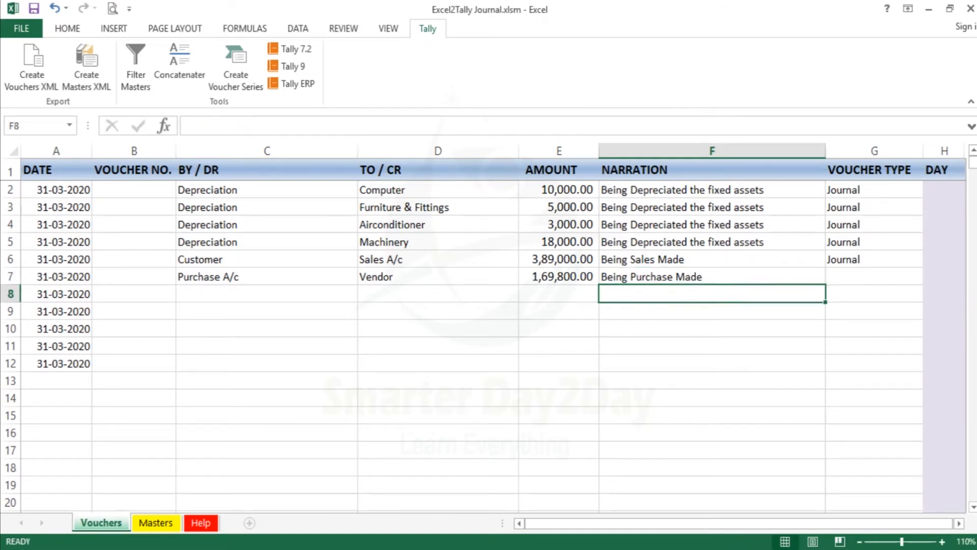
Enter Journal as the voucher type of the purchase entry in cell G7.
key(Up)
key(Right)
text(Journal)
key(Return)
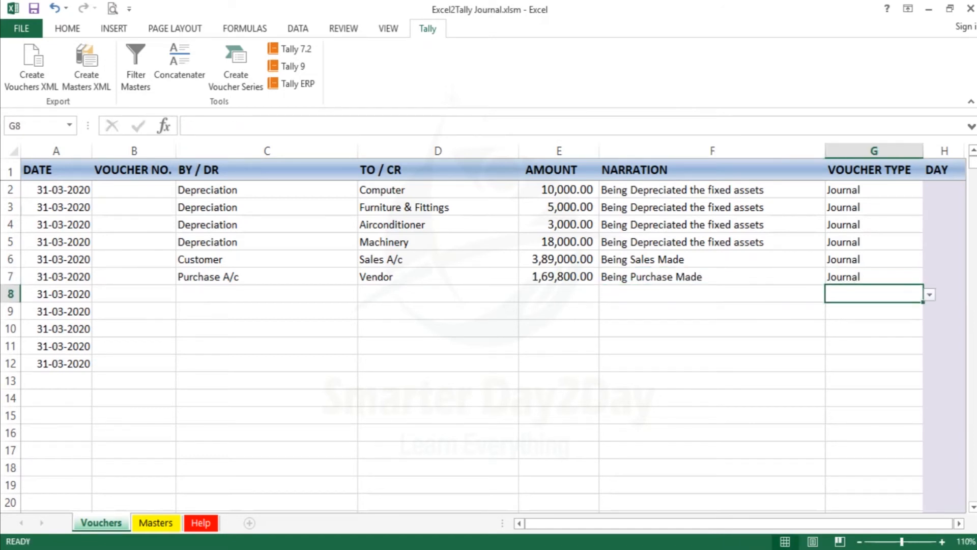
Switch to Tally.ERP 9 and check the bank ledger's exact name in the list of ledgers.
key(Left)
key(Left)
key(Left)
key(Left)
key(Left)
key(Right)
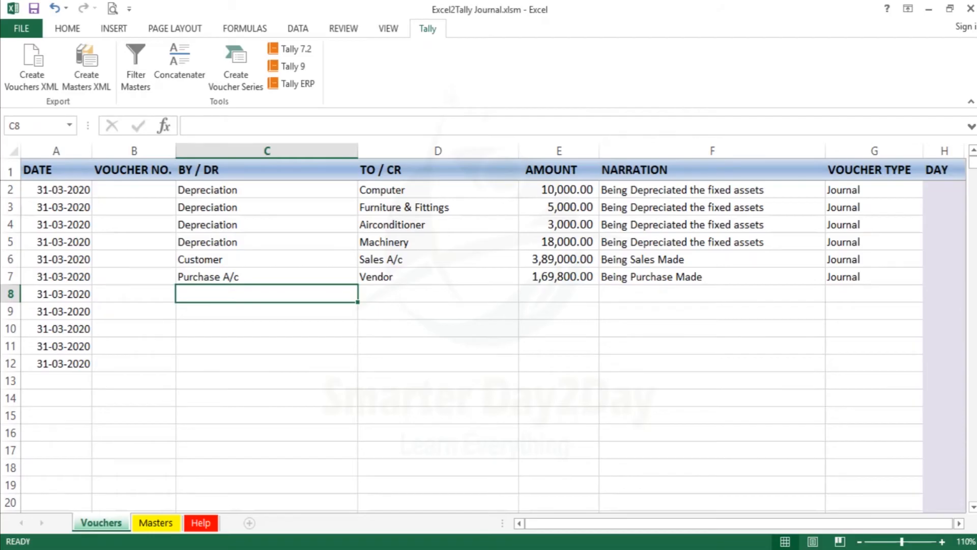
key(alt+Tab)
key(Up)
key(Up)
key(Up)
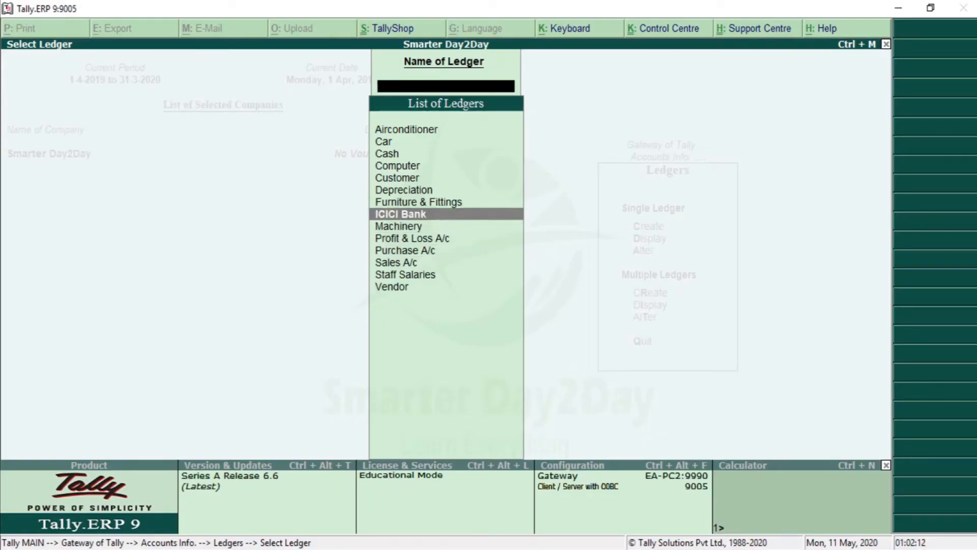
Return to the Excel workbook and enter ICICI Bank as the debit ledger in cell C8.
key(alt+Tab)
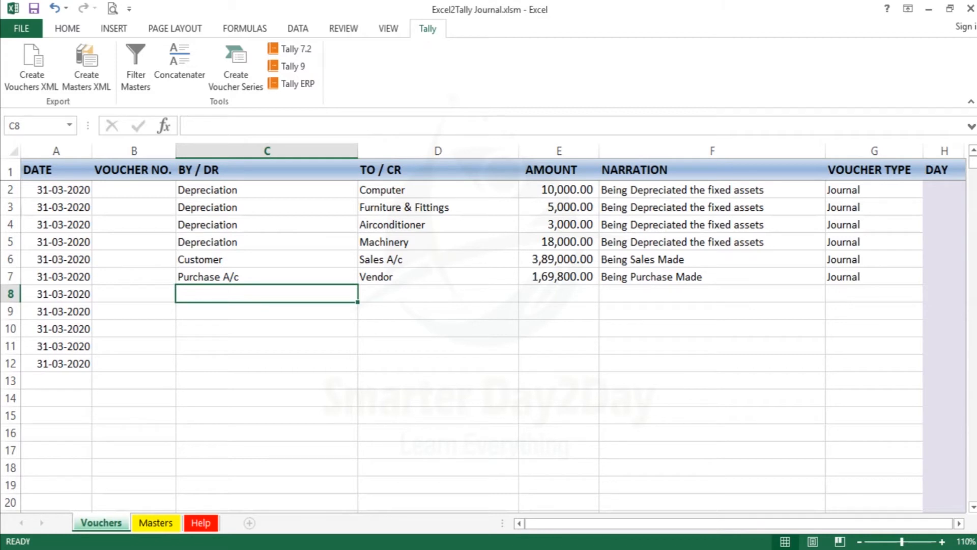
text(CICI)
key(BackSpace)
key(BackSpace)
key(BackSpace)
key(BackSpace)
text(ICICI Bank)
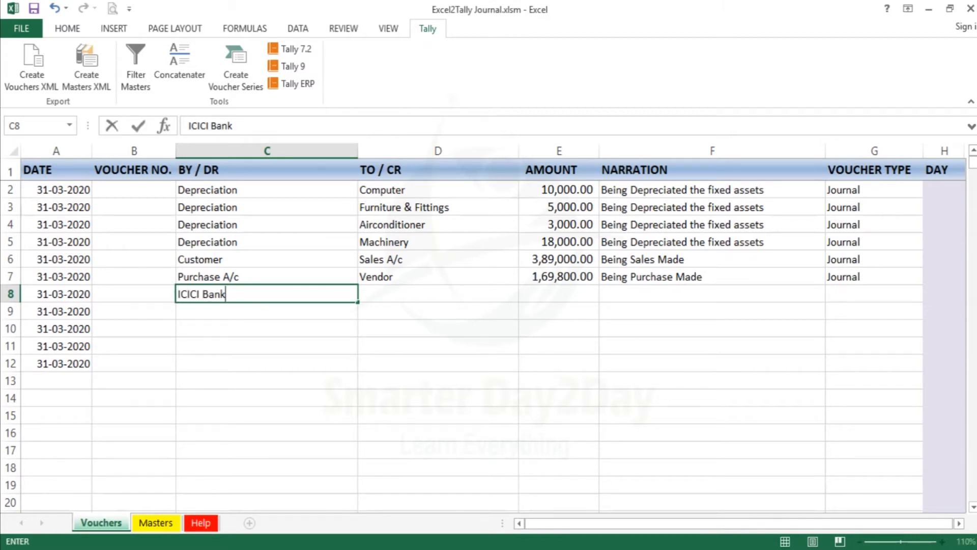
key(Tab)
Enter Customer as the credit ledger of the bank receipt in cell D8.
text(Cus)
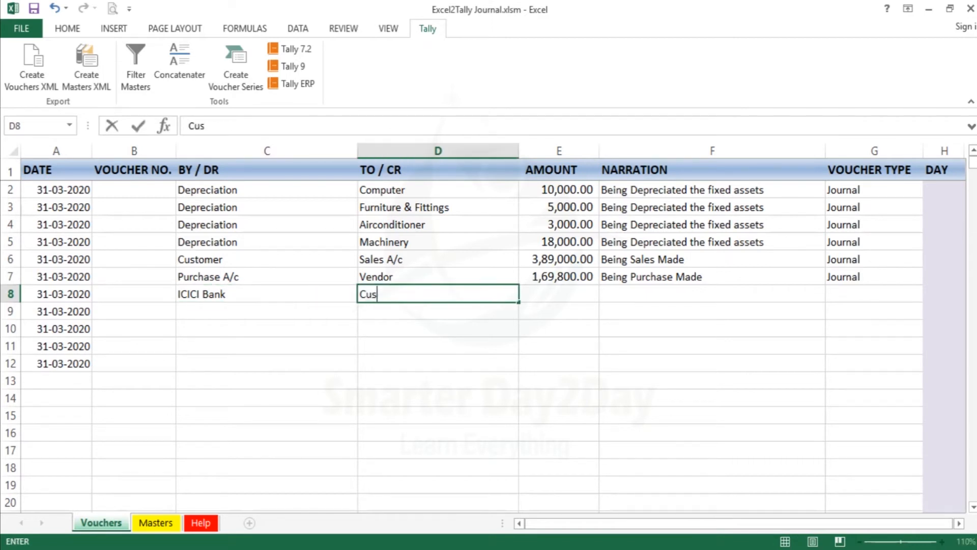
text(tomer)
key(Return)
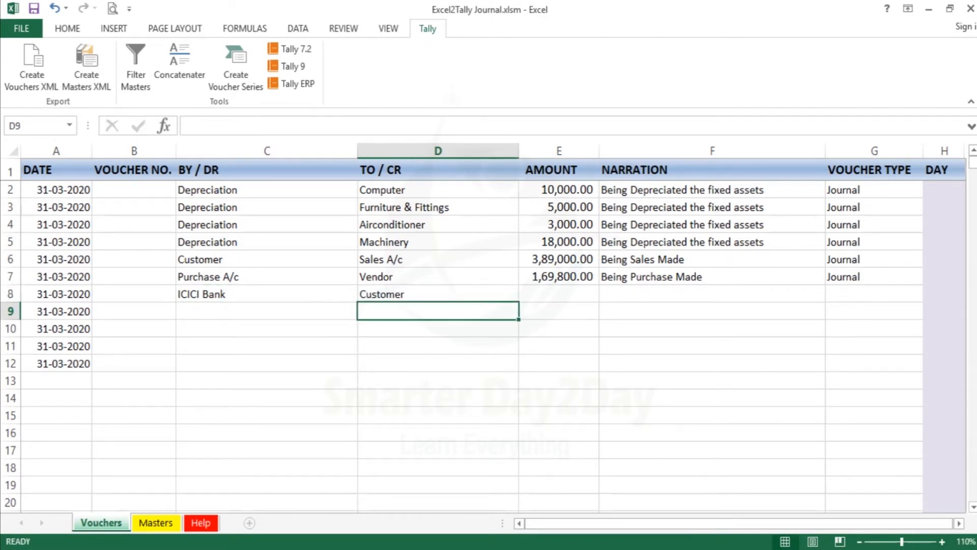
key(Up)
key(Right)
Enter 389000 as the amount of the bank receipt in cell E8.
text(389000)
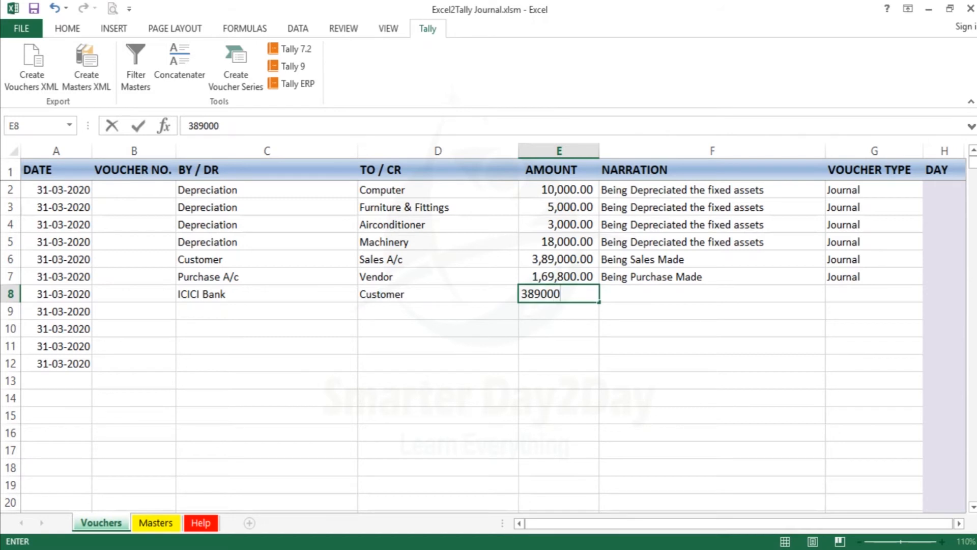
key(Return)
key(Up)
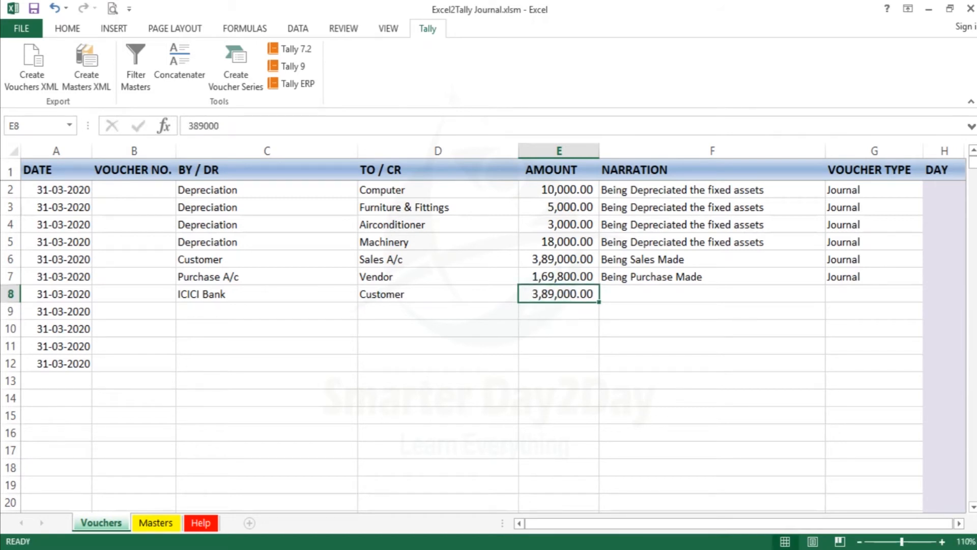
Set the amount of the bank receipt in cell E8 to 350000.
text(3,50,000)
key(Return)
key(Up)
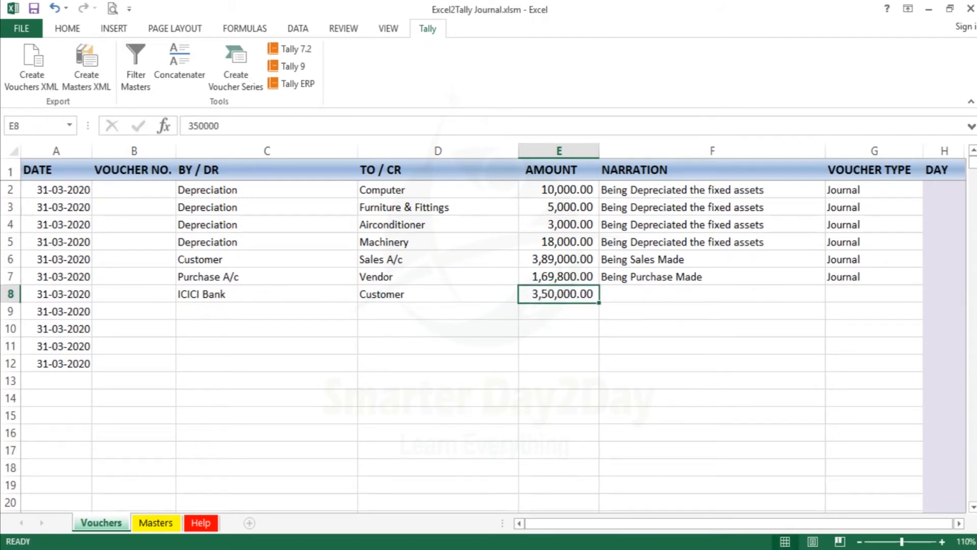
Enter "Being payment received" as the narration of the bank receipt in cell F8.
key(Right)
key(Up)
key(Down)
text(Being)
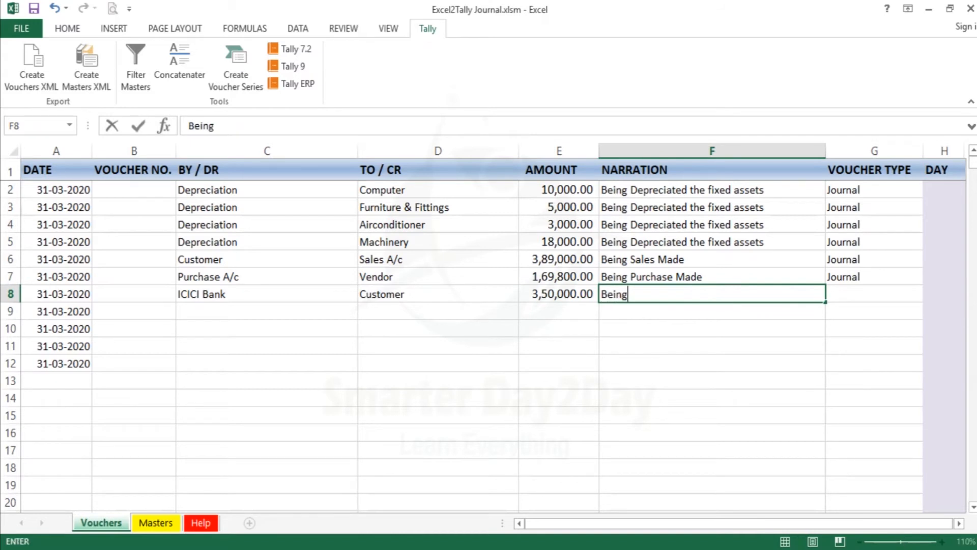
text( payment rec)
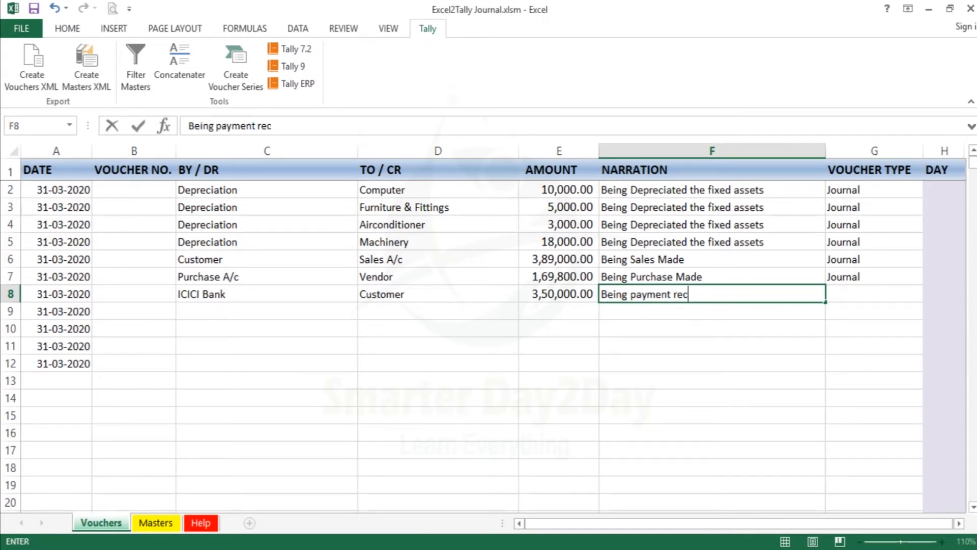
text(eived)
key(Return)
Enter Journal as the voucher type of the bank receipt in cell G8.
key(Up)
key(Right)
text(Journal)
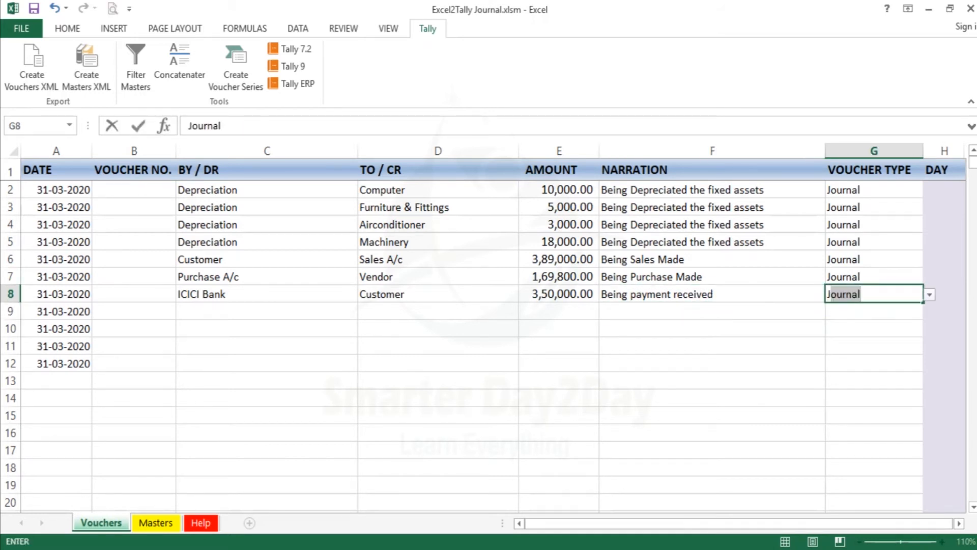
key(Return)
Enter Vendor as the debit ledger of the next voucher in cell C9.
key(Left)
key(Home)
key(Right)
key(Right)
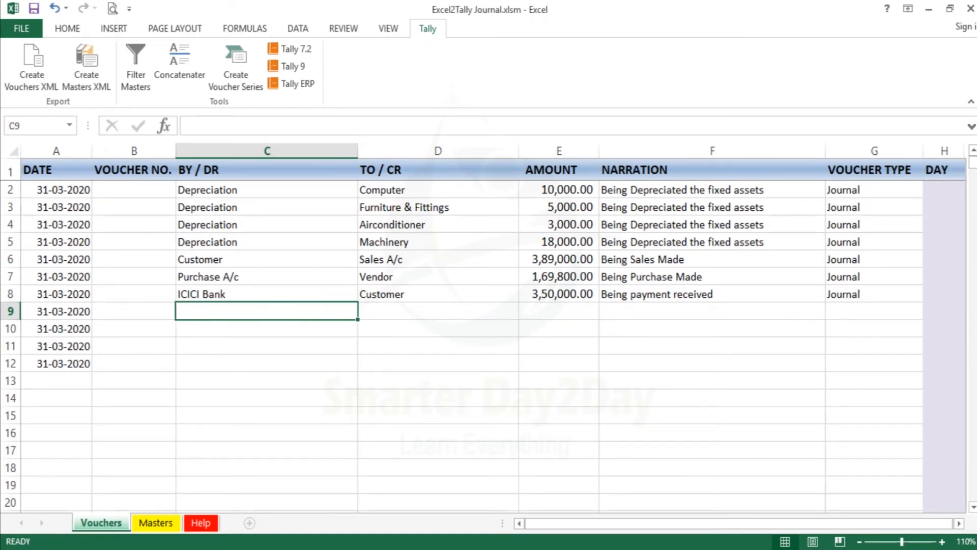
text(Vendor)
key(Return)
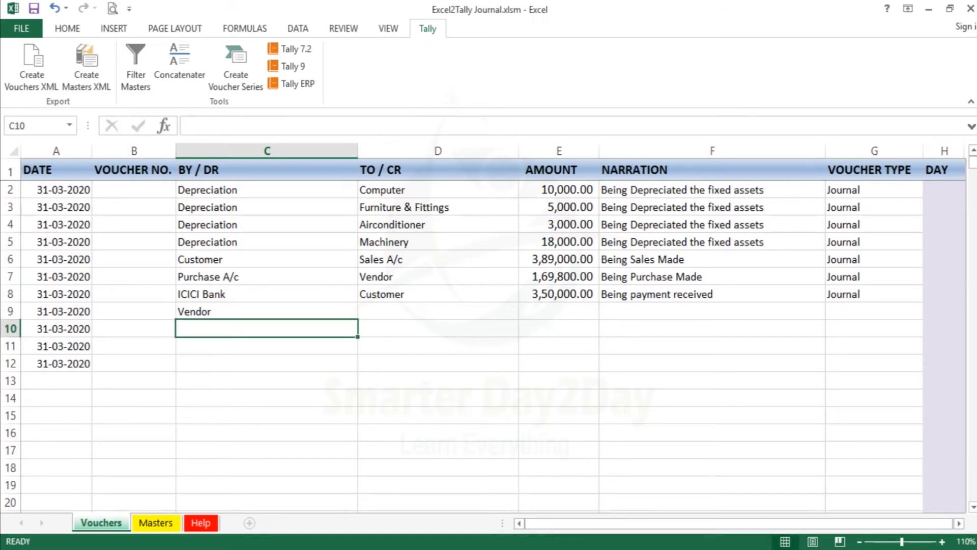
Enter "ICIC Bank" as the credit ledger of the vendor payment in cell D9.
key(Up)
key(Right)
text(ICI)
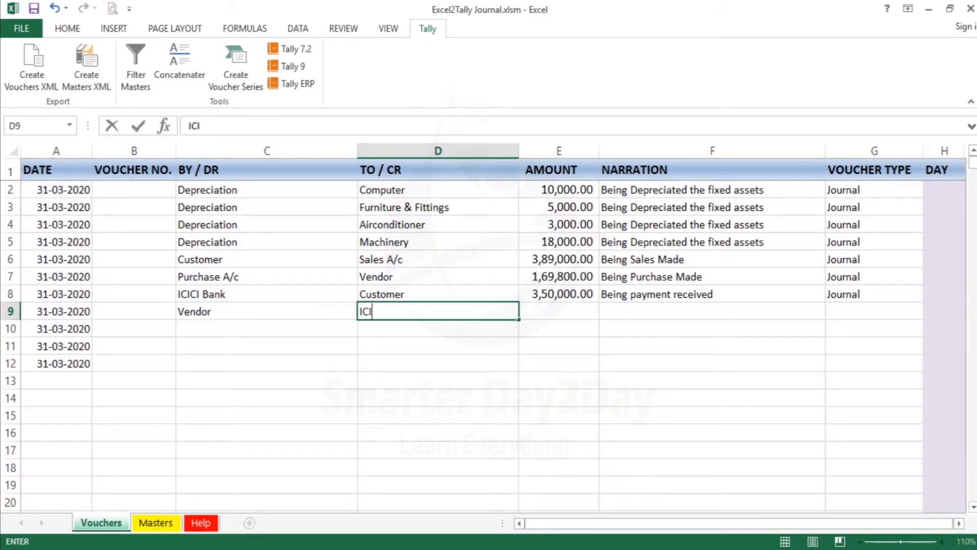
text(C Bank)
key(Return)
key(Up)
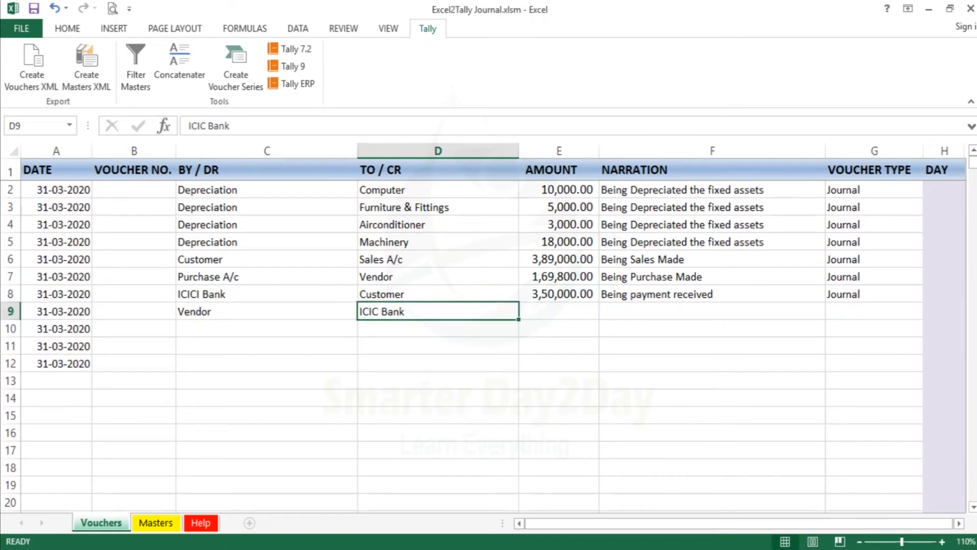
Enter 160000 as the vendor payment's amount in cell E9 and "Being payment made" as its narration in cell F9.
key(Right)
text(160000)
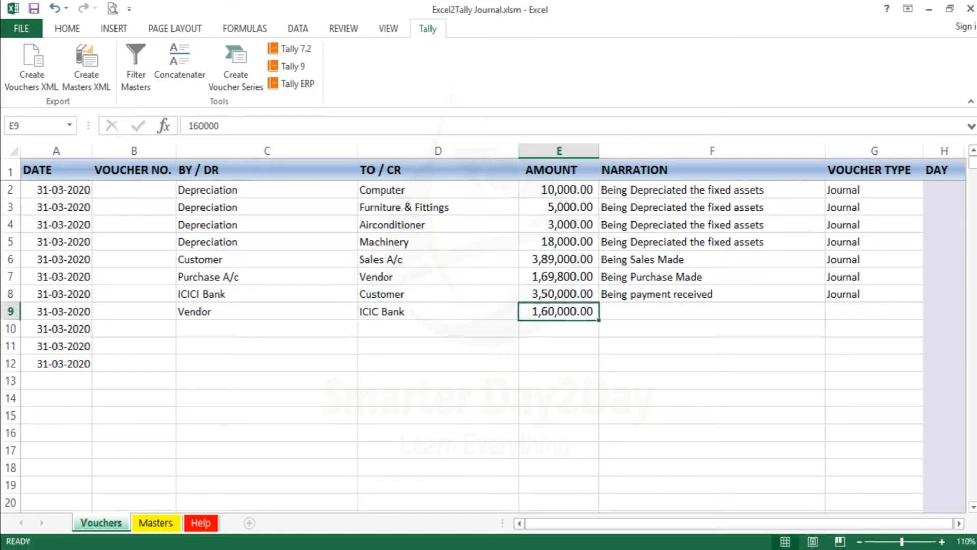
key(Right)
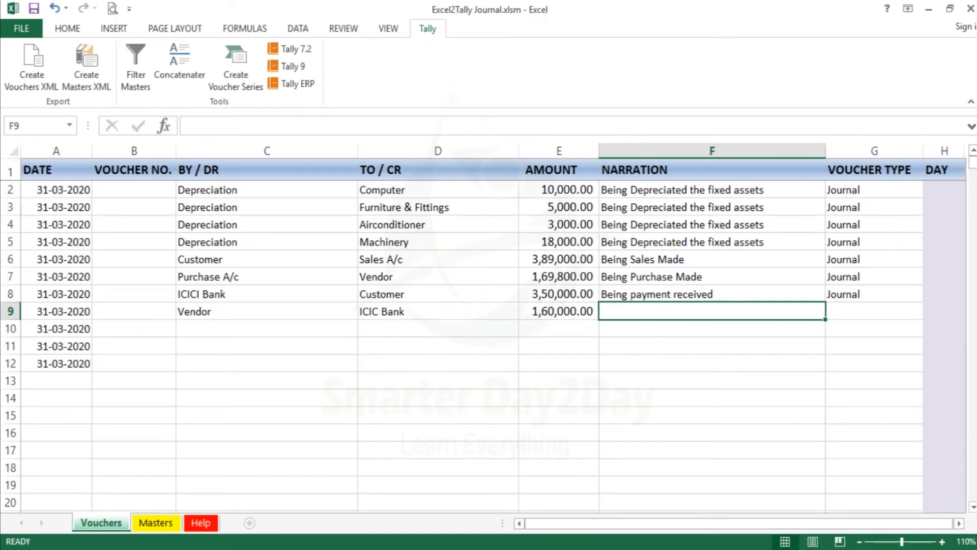
text(Being )
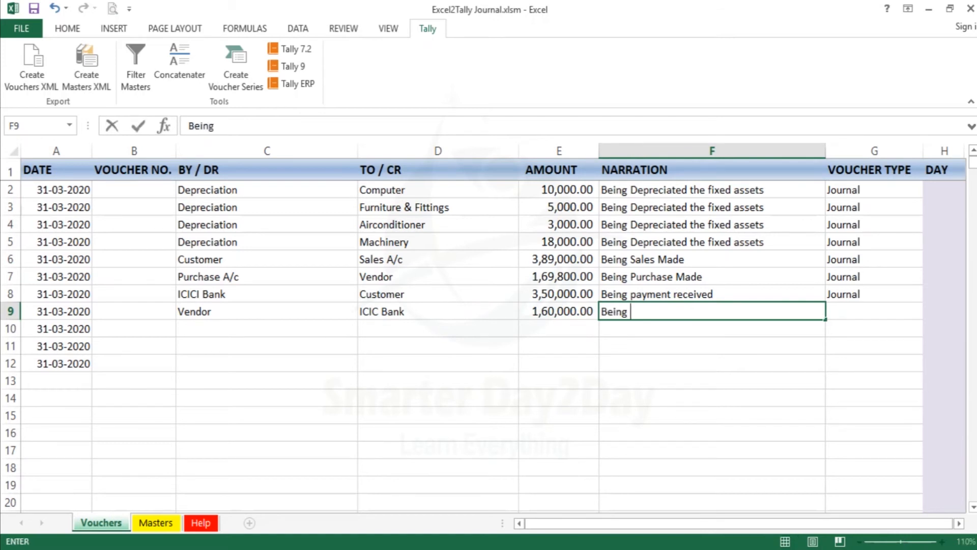
text(payment made)
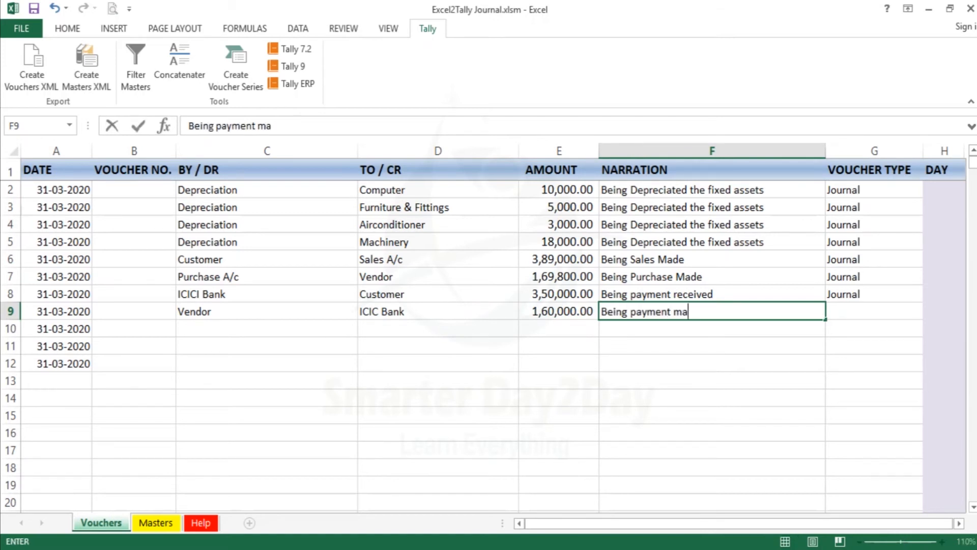
key(Return)
Enter Journal as the voucher type of the vendor payment in cell G9.
key(Up)
key(Right)
text(J)
key(Return)
Enter Staff Salaries as the debit ledger of the salary voucher in cell C10.
key(Left)
key(Left)
key(Left)
key(Left)
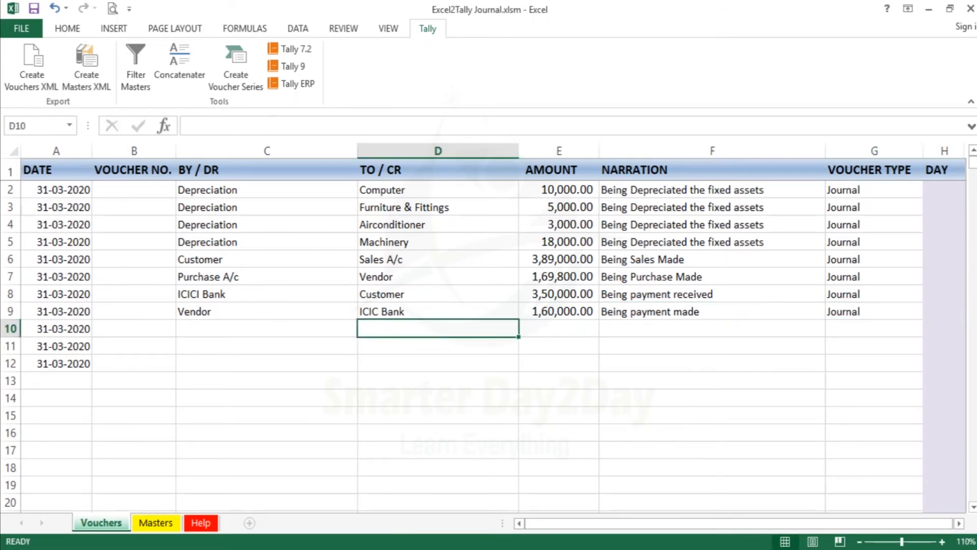
text(Staff Salaries)
key(Return)
Switch to Tally.ERP 9 and check the staff salaries ledger's exact name in the list of ledgers.
key(alt+Tab)
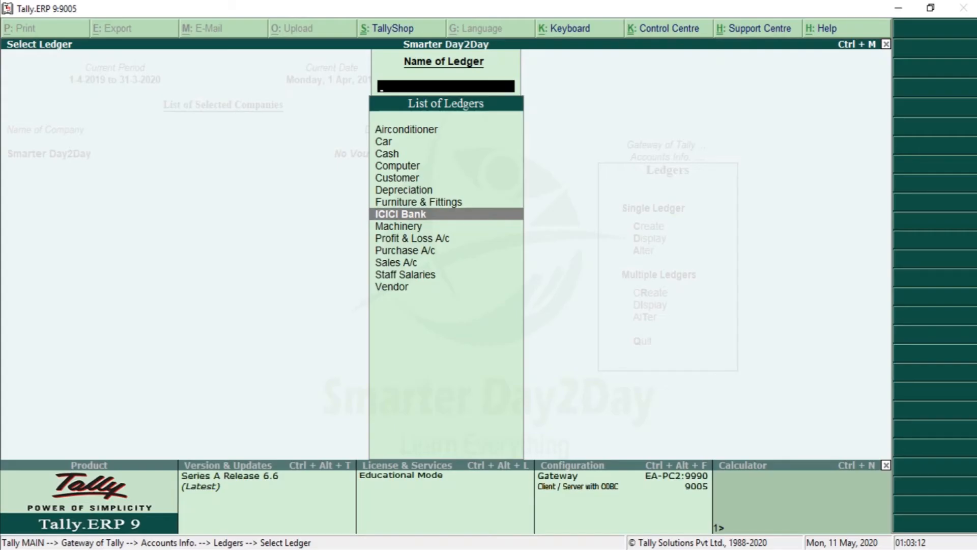
key(Down)
key(Up)
key(Up)
key(Up)
key(Up)
key(Down)
key(Down)
key(Down)
key(Down)
key(Down)
key(Up)
key(Up)
key(Up)
key(Up)
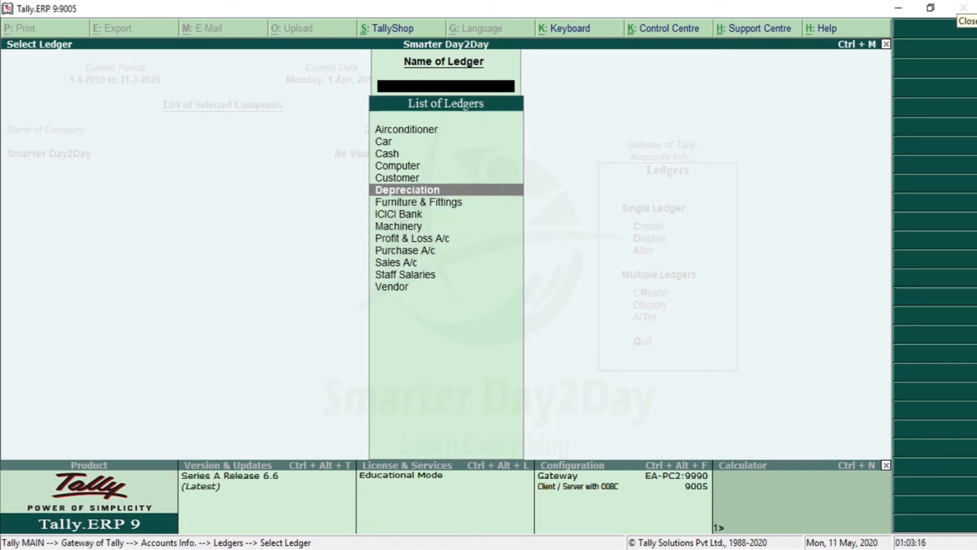
key(Down)
key(Down)
key(Down)
key(Down)
key(Down)
key(Down)
key(Down)
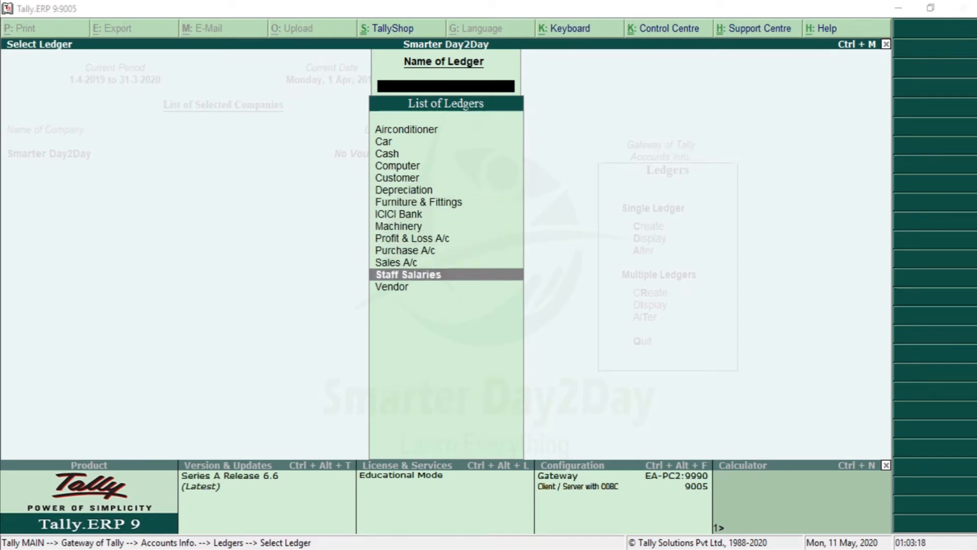
Return to the Excel workbook and enter "ICIC Bank" as the credit ledger of the salary voucher in cell D10.
key(alt+Tab)
key(Up)
key(Right)
text(ICIC)
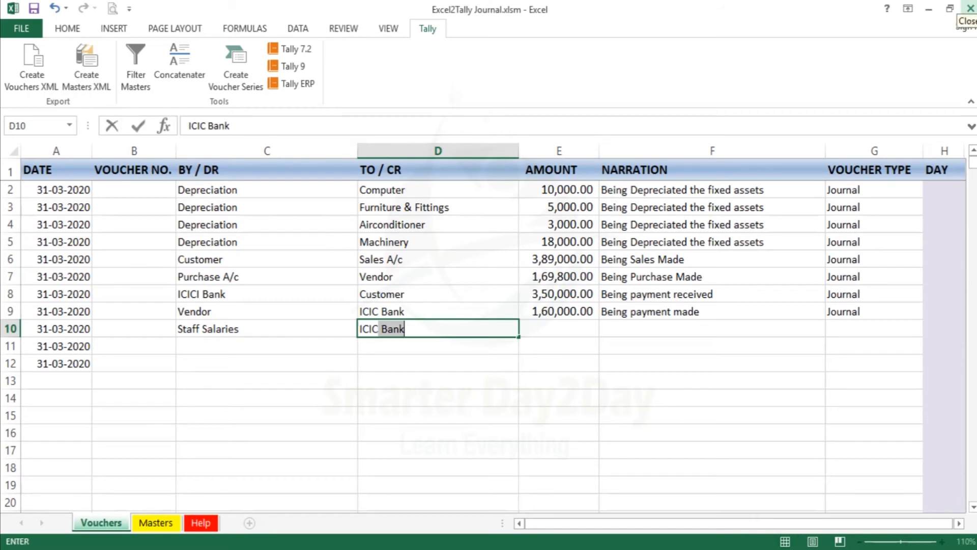
key(Return)
Enter 25000 as the amount of the salary voucher in cell E10.
key(Up)
key(Right)
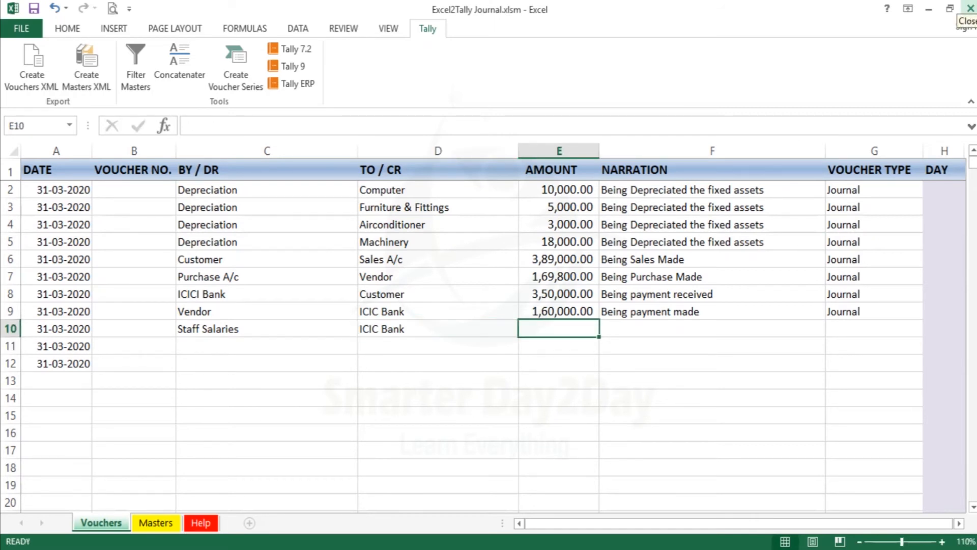
text(25000)
key(Return)
key(Up)
Copy the narration and voucher type of the vendor payment from F9:G9 into F10:G10 for the salary voucher.
key(Right)
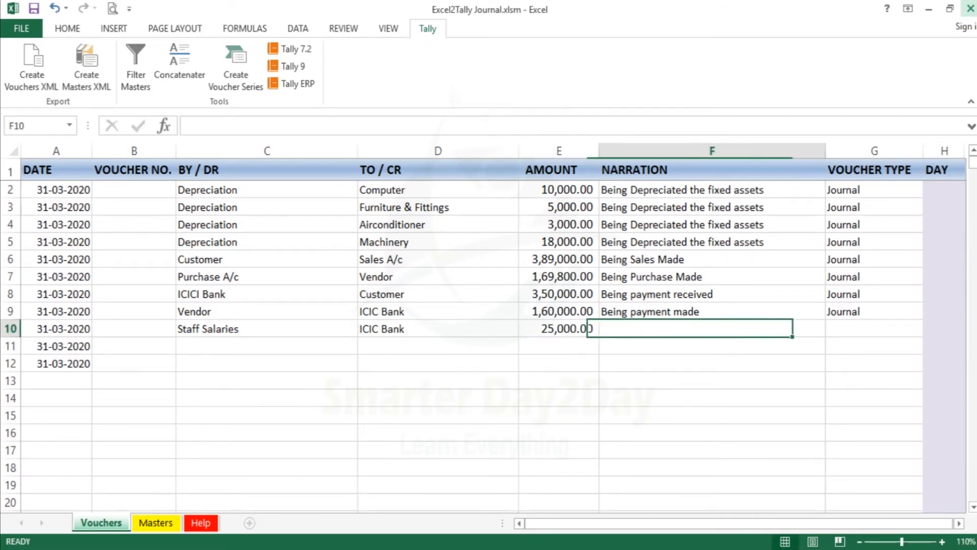
key(Up)
key(shift+Right)
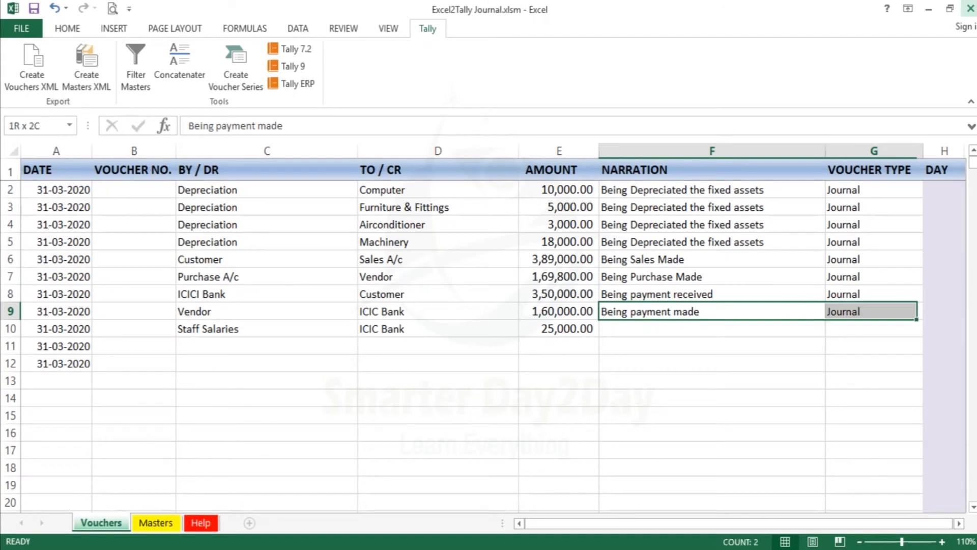
key(ctrl+c)
key(Down)
key(ctrl+v)
key(Down)
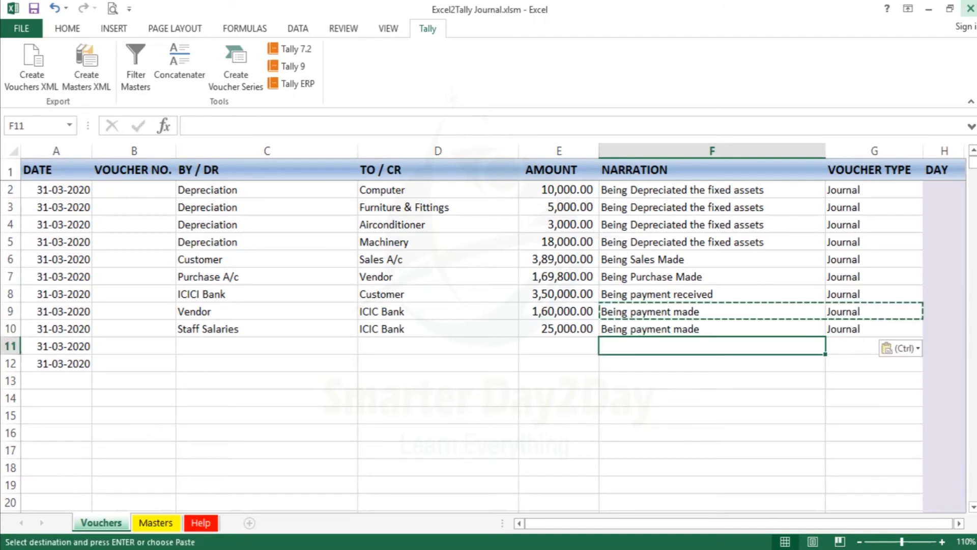
Switch to Tally.ERP 9 and look up the Cash ledger in the list of ledgers.
key(alt+Tab)
key(Up)
key(Up)
key(Up)
key(Up)
key(Up)
key(Up)
key(Up)
key(Up)
key(Up)
key(Up)
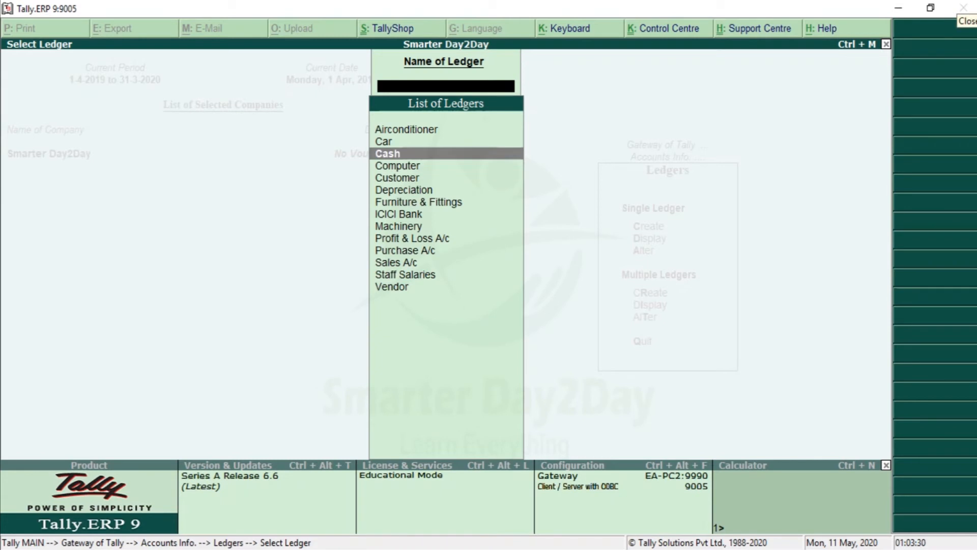
Look through the list of ledgers from Cash down past ICICI Bank and Purchase A/c.
key(Down)
key(Down)
key(Down)
key(Down)
key(Down)
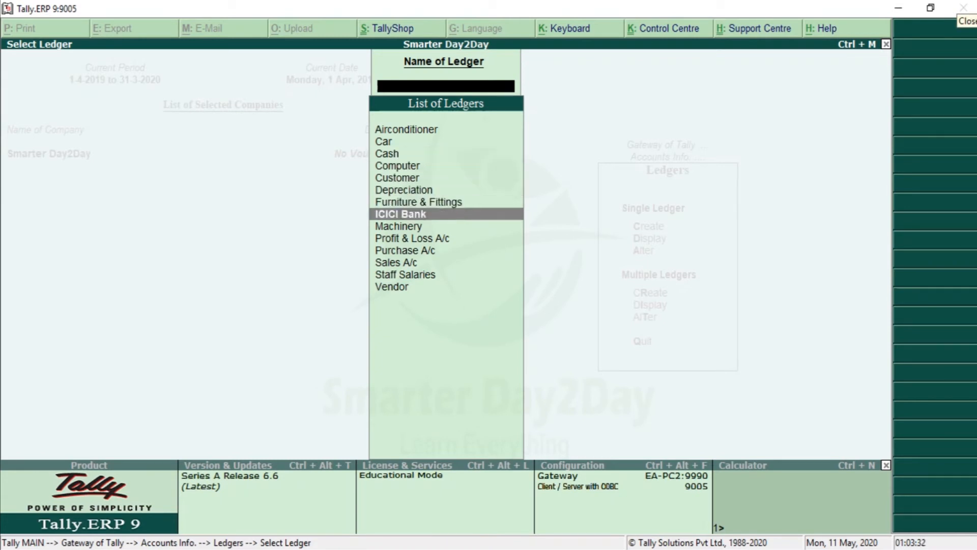
key(Down)
key(Down)
key(Down)
key(Down)
key(Down)
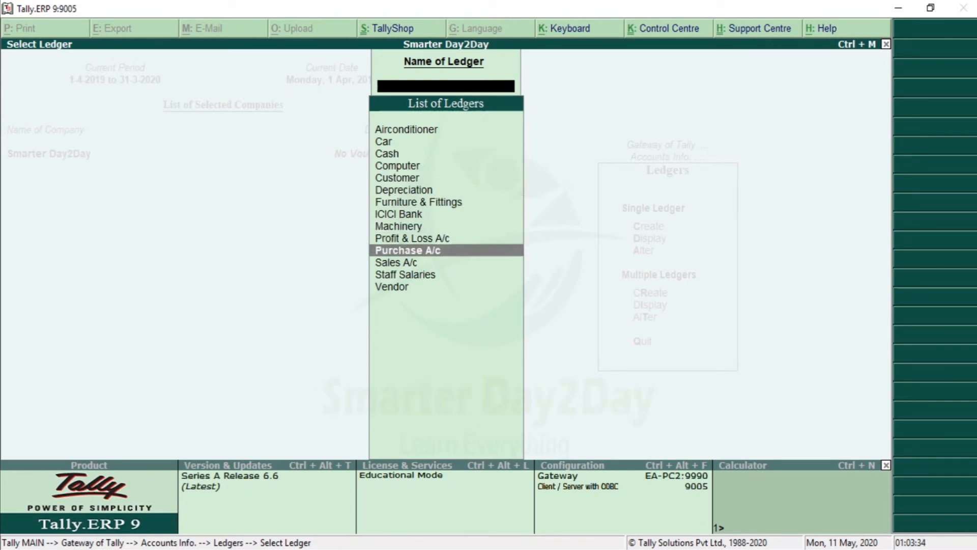
key(Down)
Return to the Excel workbook and clear cells A11:A12 below the salary voucher.
key(alt+Tab)
key(Left)
key(Left)
key(Escape)
key(Left)
key(Left)
key(Down)
key(Left)
key(Up)
key(shift+Down)
key(Right)
key(Left)
key(shift+Down)
key(Delete)
key(Right)
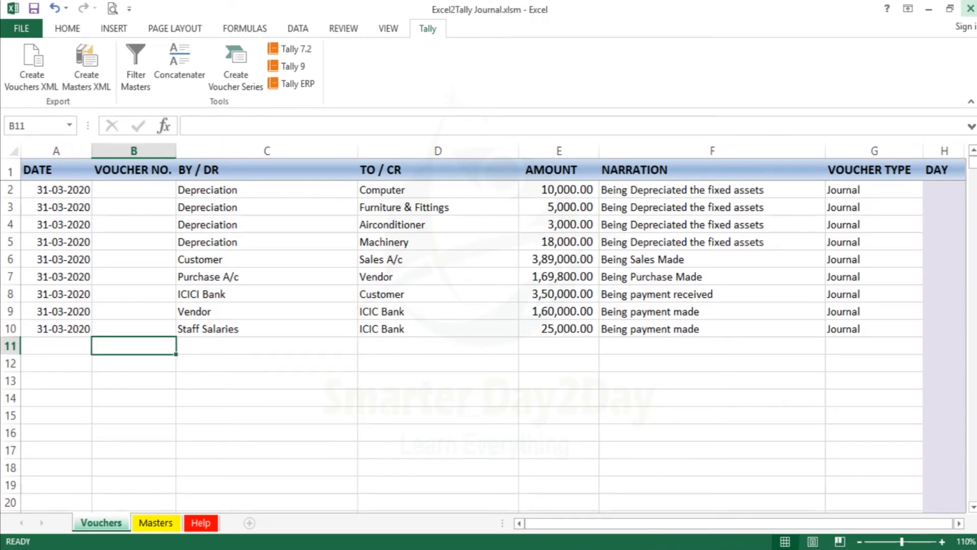
key(Right)
key(Right)
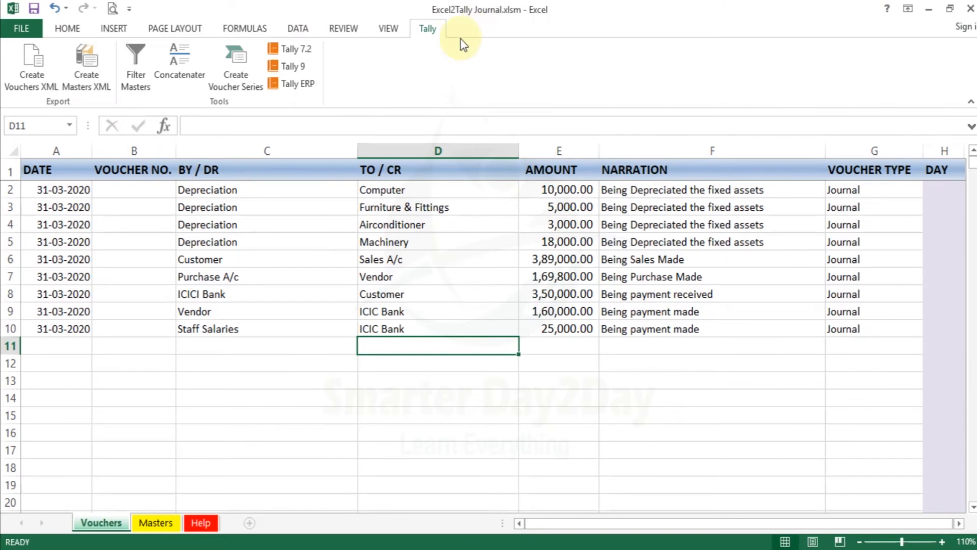
Start exporting the vouchers to XML, with F:\Smarter Day2Day\Excel to Tally\Journal Single Ledger copied from File Explorer as the save folder.
click(43, 87)
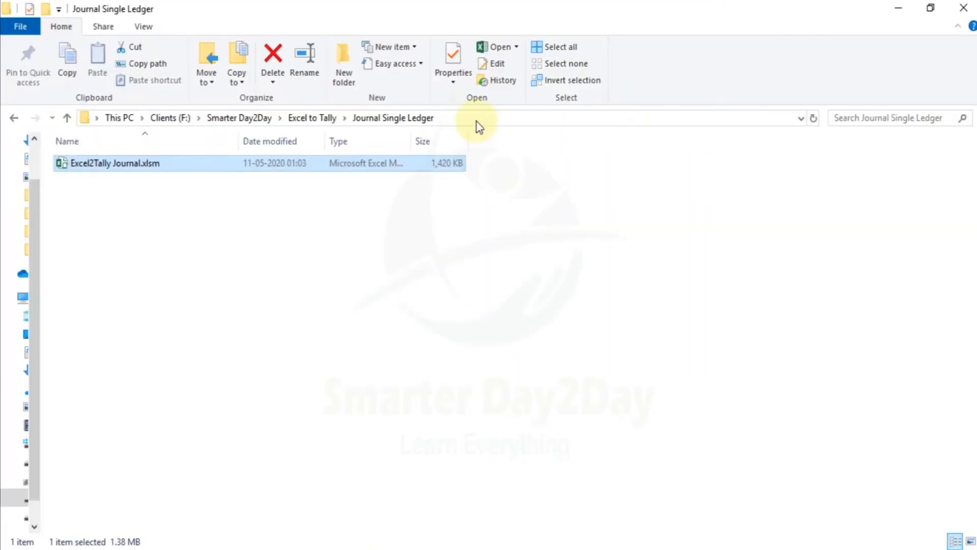
click(477, 119)
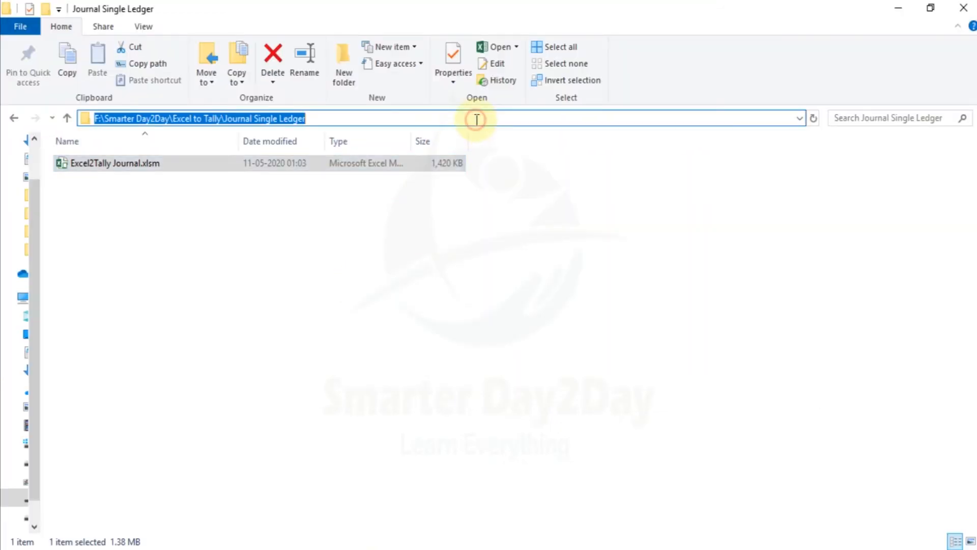
key(alt+Tab)
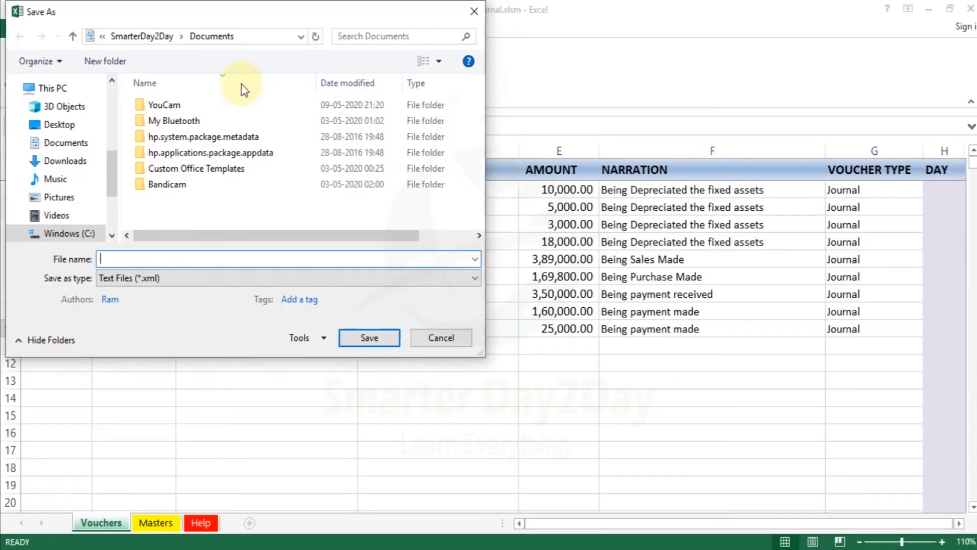
click(259, 36)
key(ctrl+v)
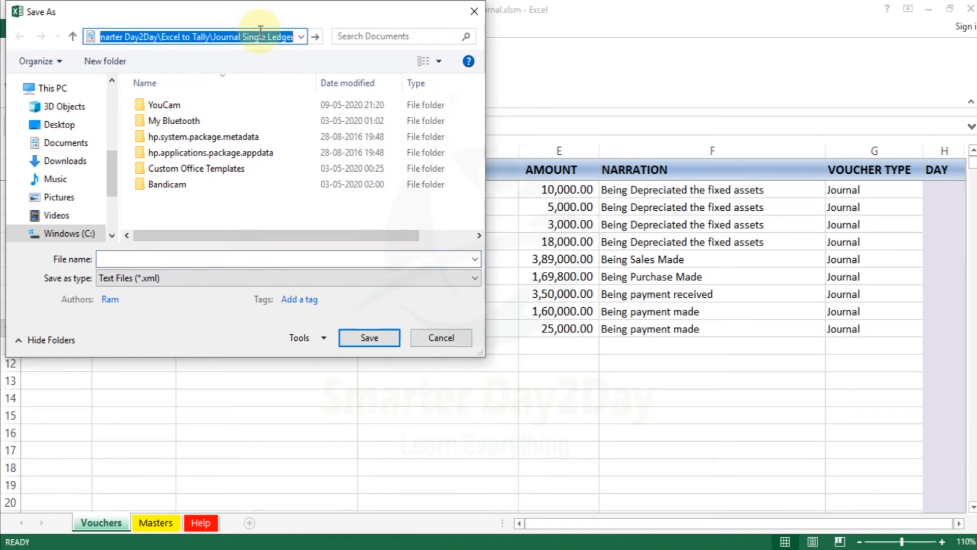
key(Return)
Save the voucher XML file as Journal and decline the automatic import into Tally.
click(316, 260)
text(Journal)
key(Return)
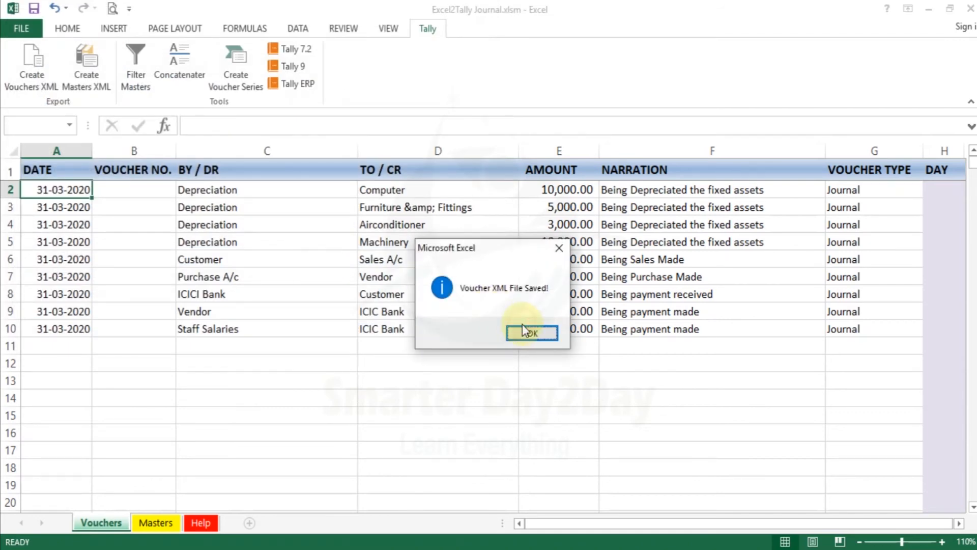
click(540, 335)
click(600, 333)
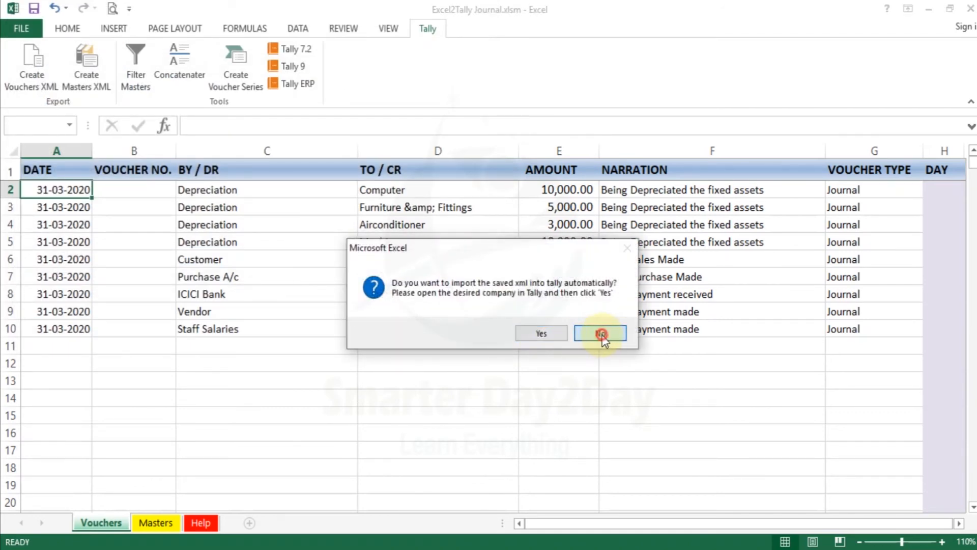
In File Explorer, copy the full path F:\Smarter Day2Day\Excel to Tally\Journal Single Ledger\Journal.xml.
click(375, 549)
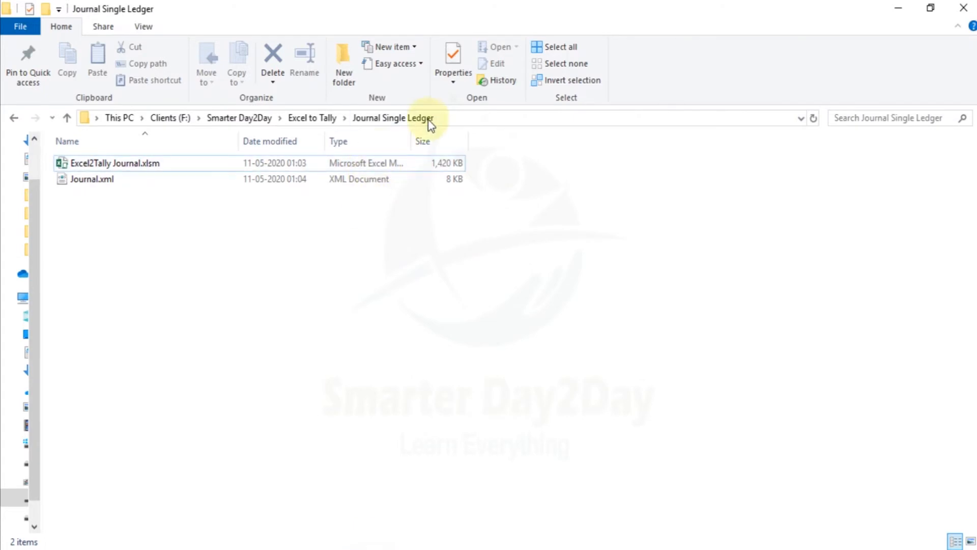
click(448, 118)
key(Escape)
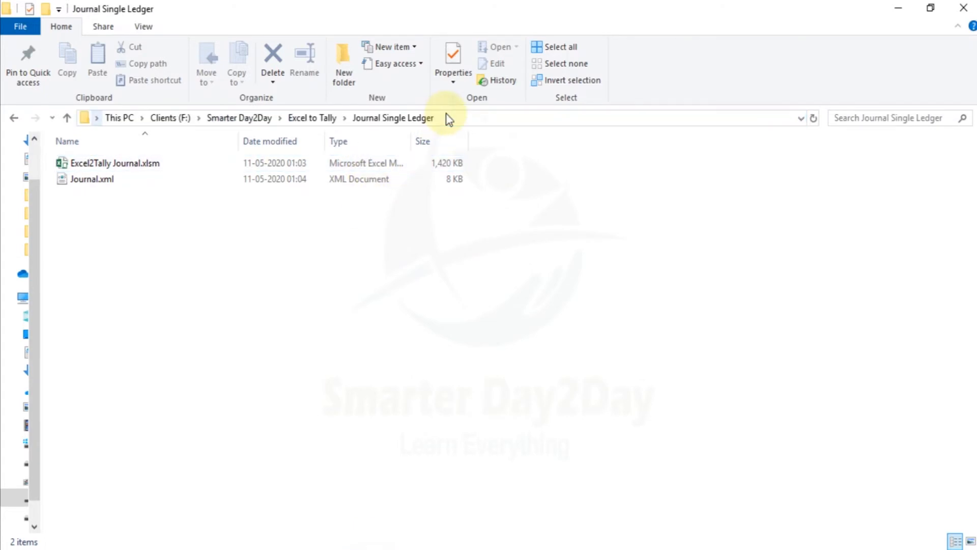
click(458, 119)
click(459, 119)
text(\)
key(Down)
key(Down)
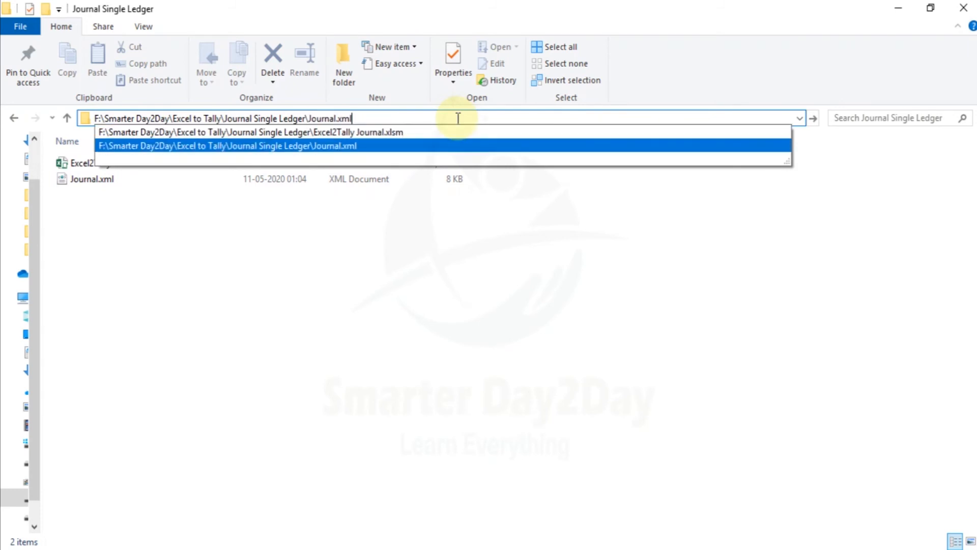
key(ctrl+c)
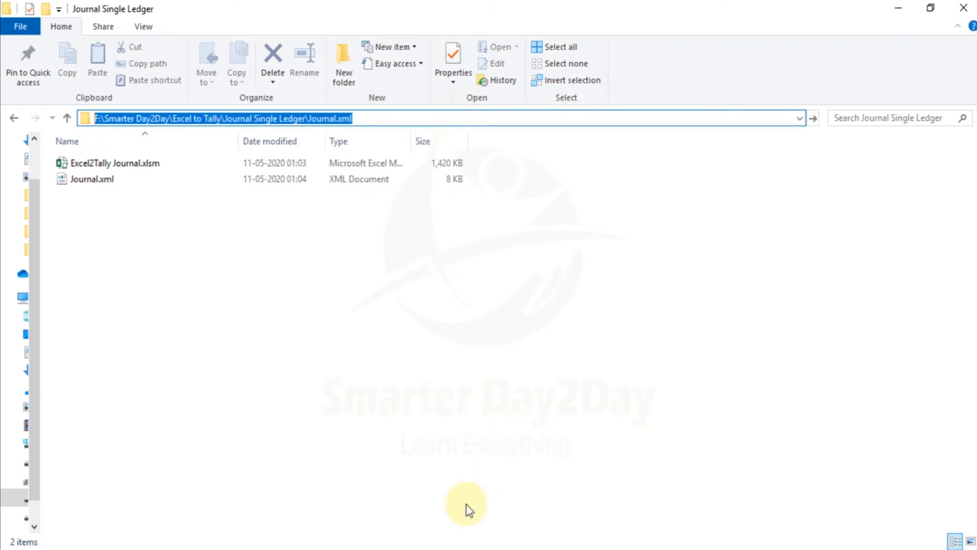
Switch to Tally.ERP 9, view the Profit & Loss A/c report and return to the Gateway of Tally.
click(466, 549)
key(Escape)
key(Escape)
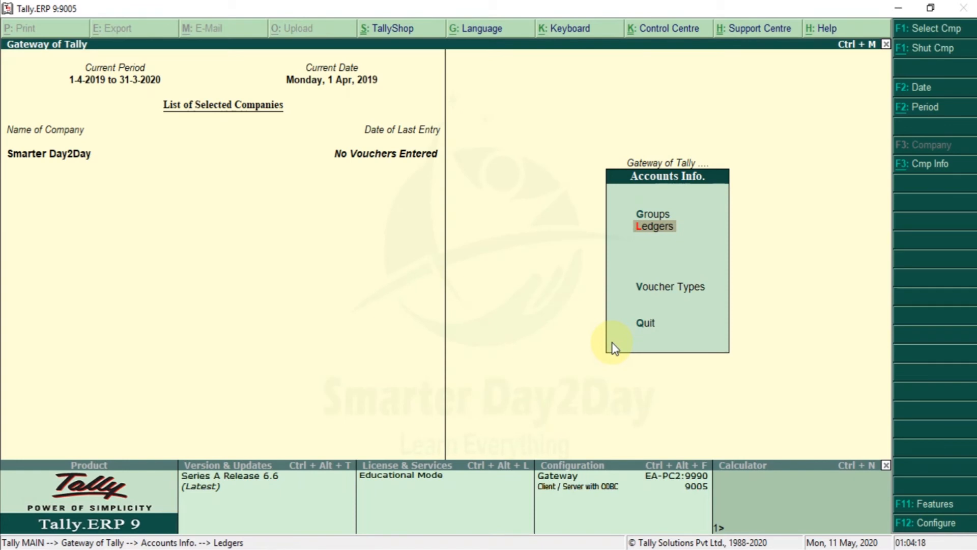
key(Escape)
key(Escape)
key(Escape)
key(p)
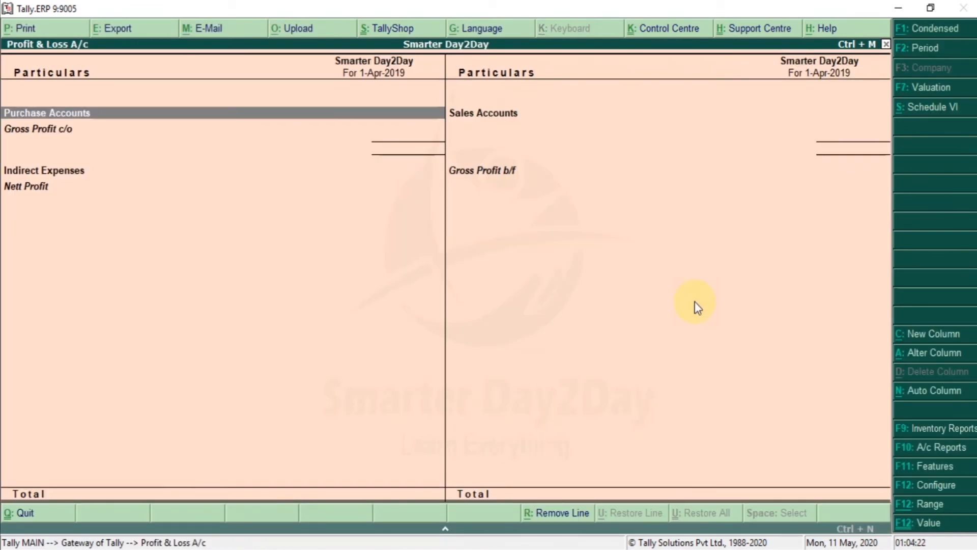
key(Escape)
key(Escape)
key(Escape)
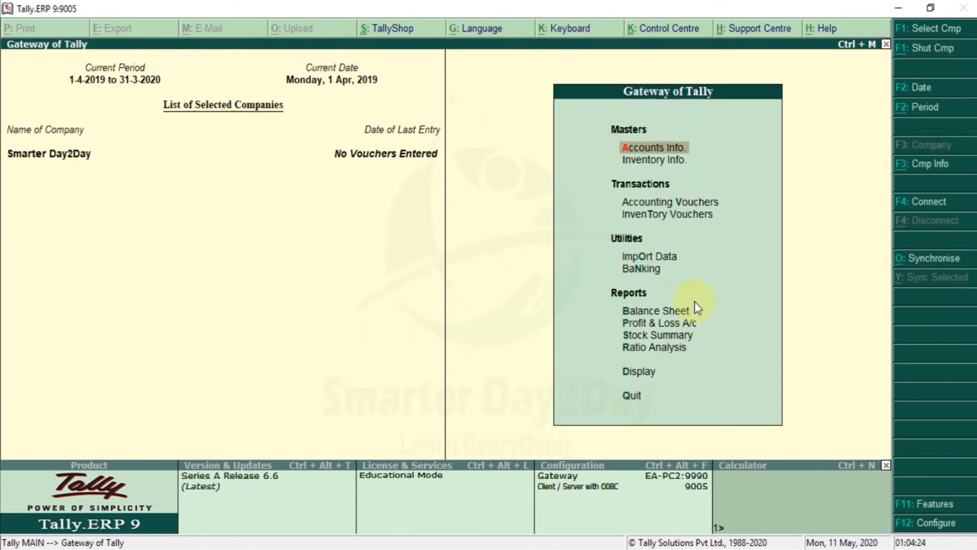
Check the voucher types in the company's Statistics report and return to the Gateway of Tally.
key(d)
key(s)
key(s)
key(Down)
key(Down)
key(Down)
key(Down)
key(Down)
key(Down)
key(Down)
key(Down)
key(Down)
key(Down)
key(Down)
key(Down)
key(Down)
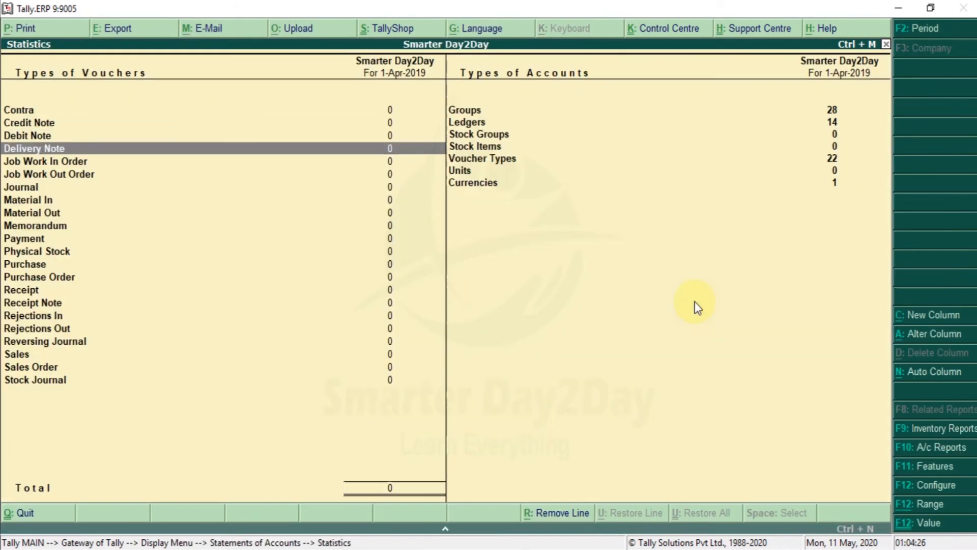
key(Escape)
key(Escape)
key(Escape)
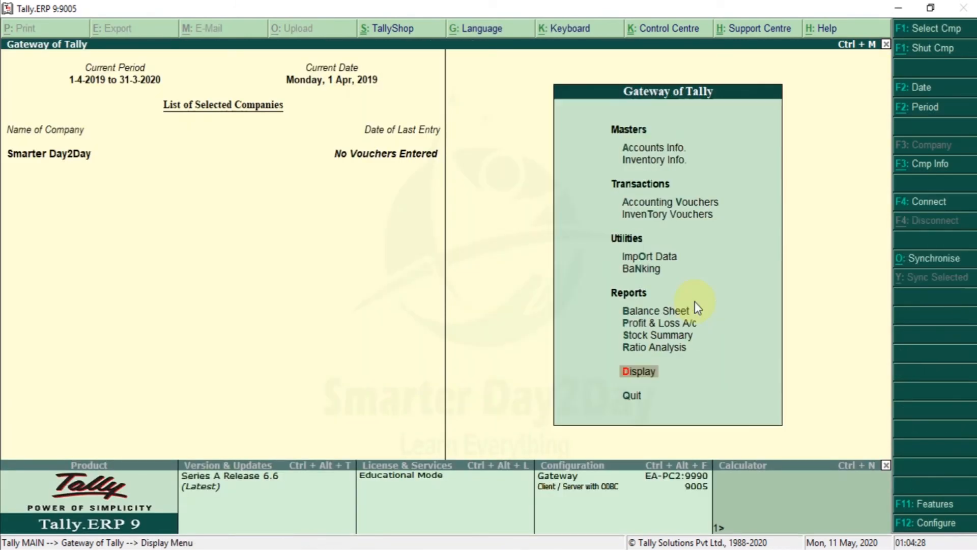
Import the vouchers from F:\Smarter Day2Day\Excel to Tally\Journal Single Ledger\Journal.xml.
click(662, 257)
click(661, 250)
key(ctrl+v)
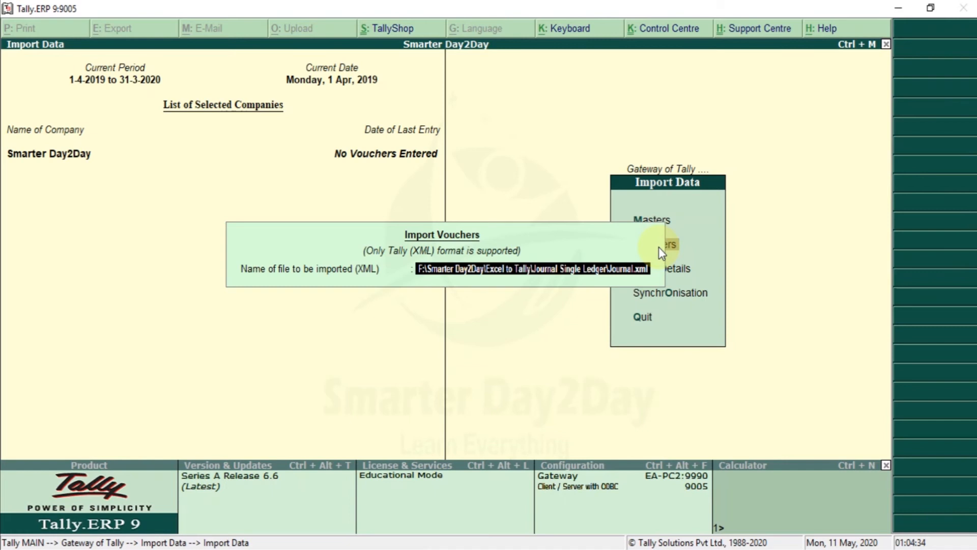
key(Return)
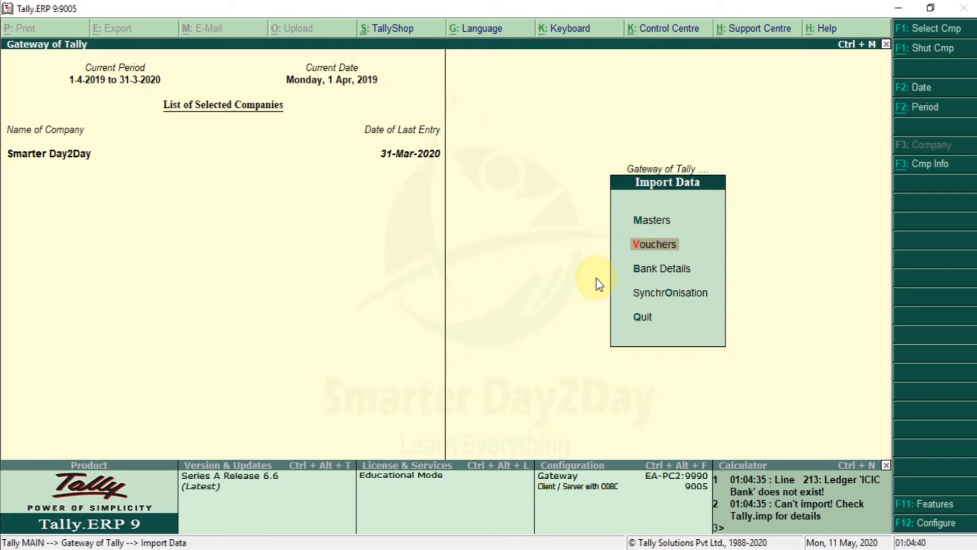
Switch back to the Excel workbook and check the bank ledger's spelling in cell C8.
key(alt+Tab)
key(alt+Tab)
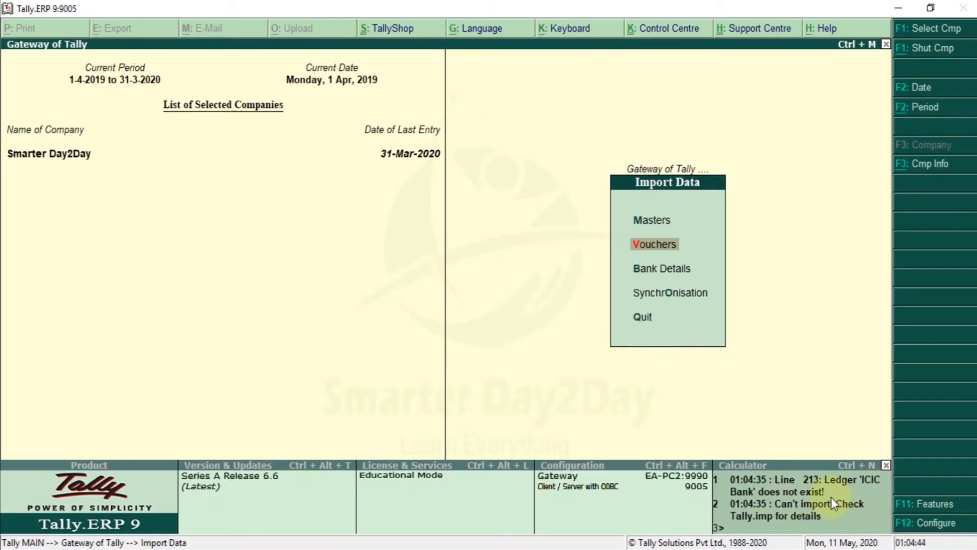
key(alt+Tab)
key(alt+Tab)
key(alt+Tab)
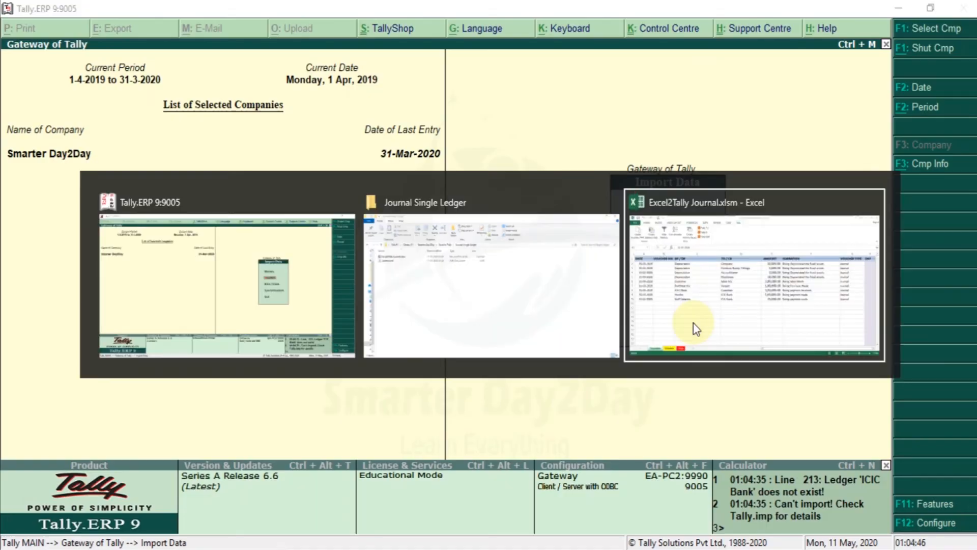
click(304, 298)
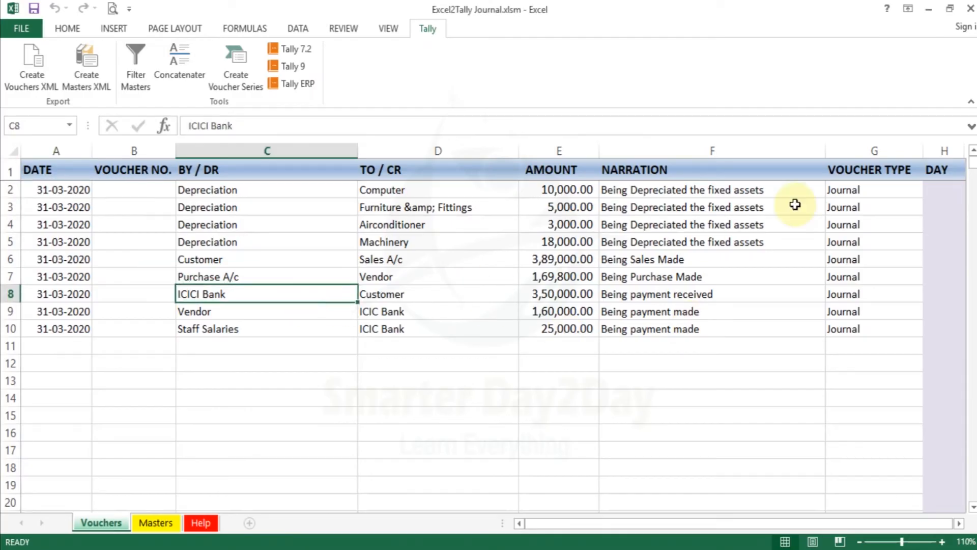
Correct the credit ledger of the vendor payment in cell D9 to "ICICI Bank".
key(Down)
key(Right)
key(F2)
key(Left)
key(Left)
key(Left)
key(Left)
key(Left)
text(I)
key(Return)
Correct the credit ledger of the salary voucher in cell D10 to "ICICI Bank".
key(F2)
key(Left)
key(Left)
key(Left)
key(Left)
key(Left)
key(Left)
text(I)
key(Return)
Compare the bank ledger names in cells D9 and D10 with the one in the bank receipt row.
key(Up)
key(Up)
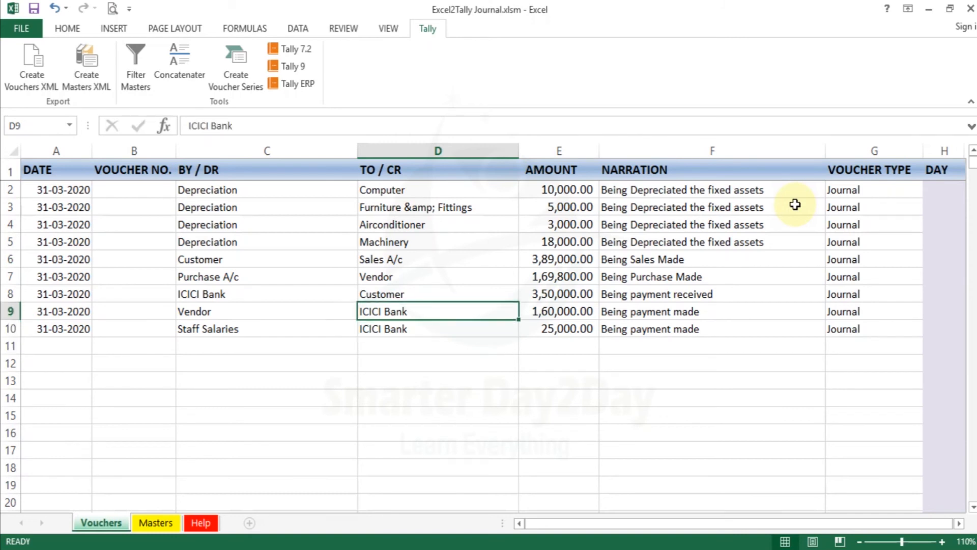
key(Left)
key(Left)
key(Up)
key(Right)
key(Right)
key(Down)
key(Down)
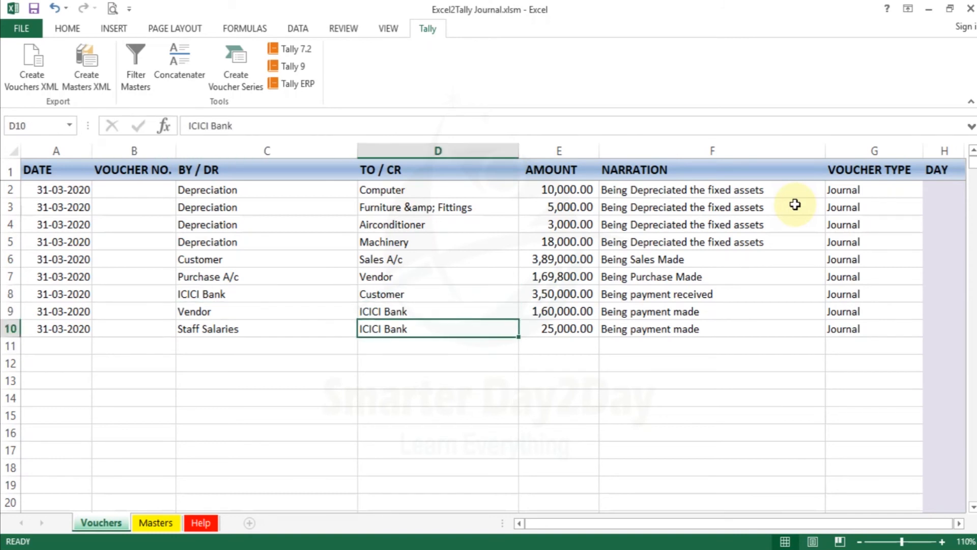
Save the workbook and export the corrected vouchers over Journal.xml, declining the automatic import into Tally.
key(ctrl+s)
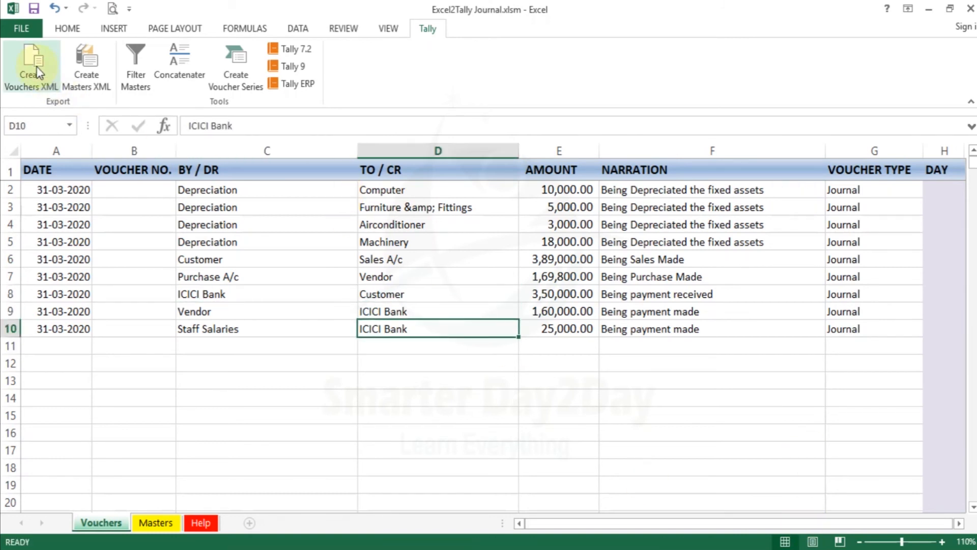
click(36, 72)
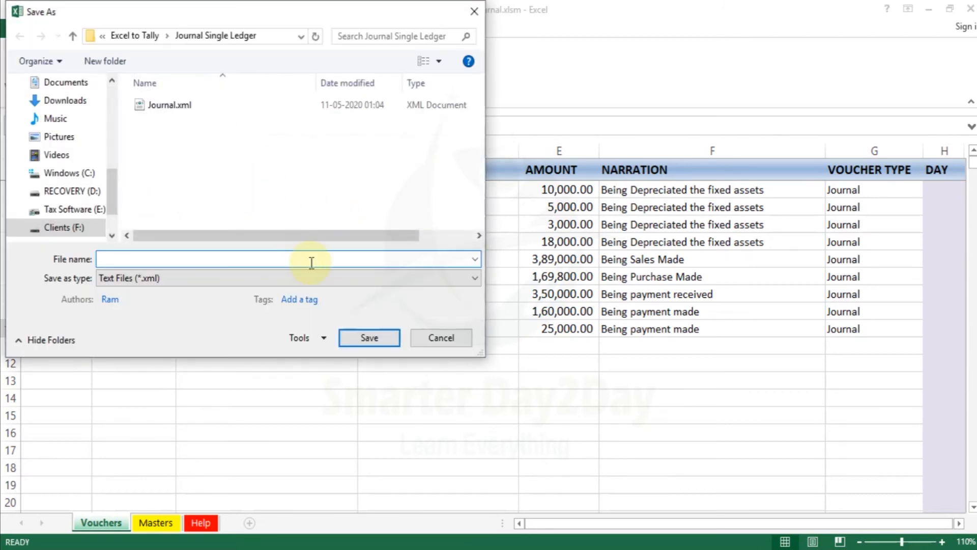
click(193, 107)
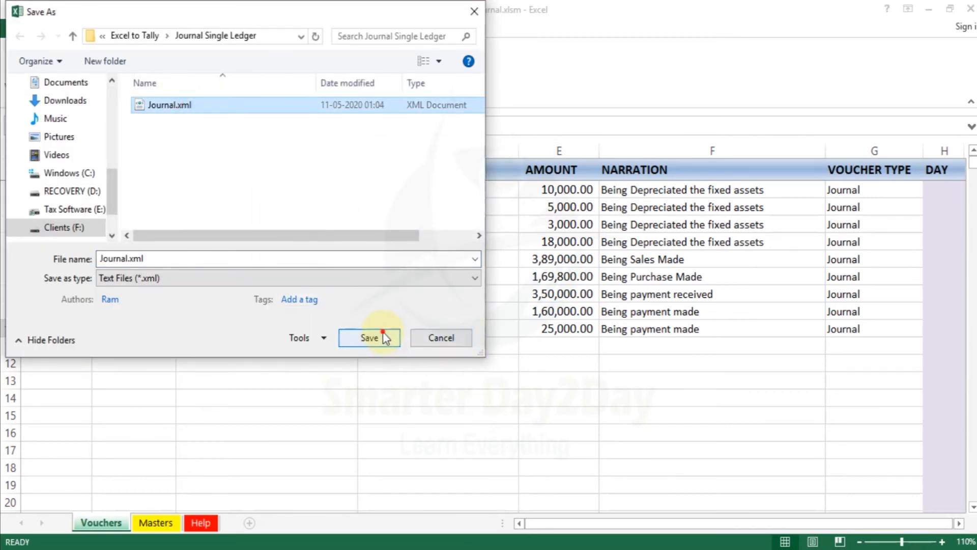
click(383, 338)
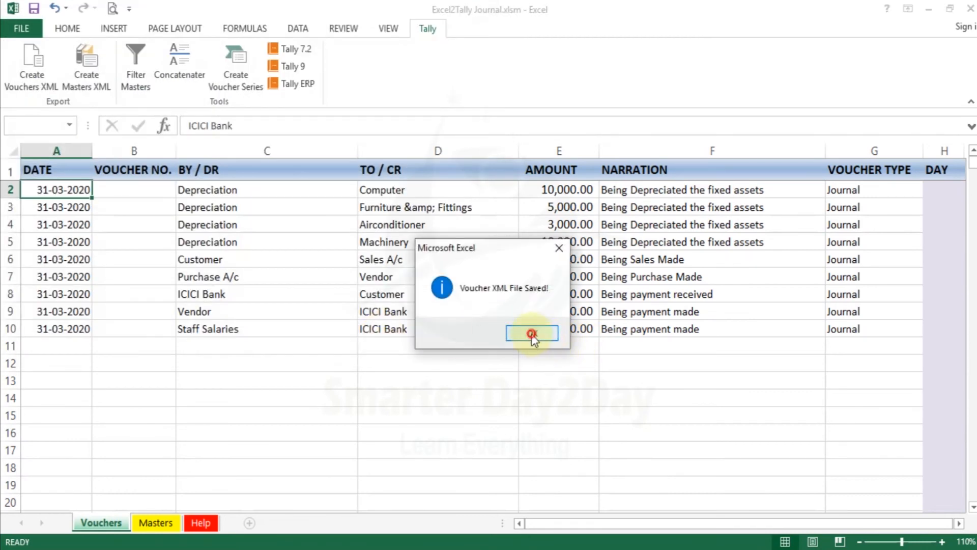
click(532, 334)
click(588, 335)
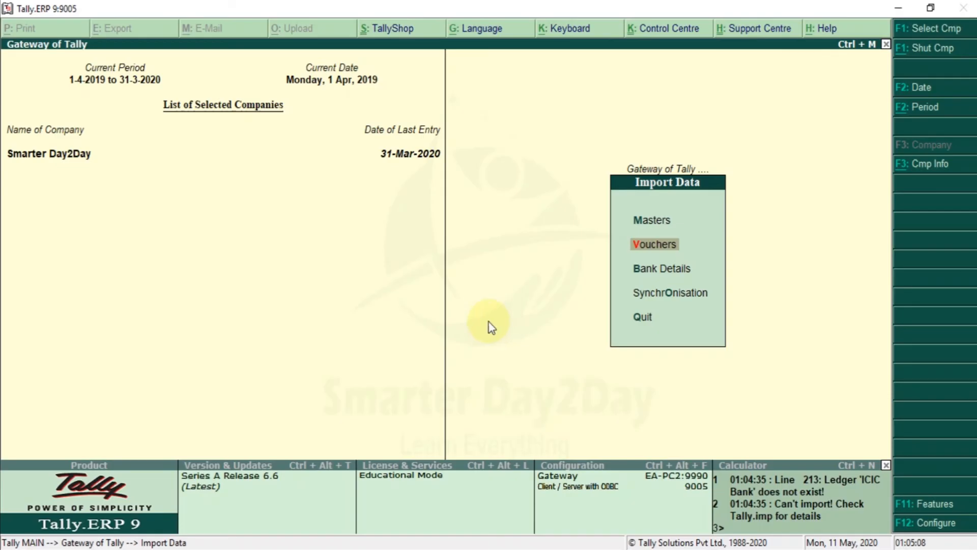
Switch to Tally.ERP 9 and import the vouchers again from the corrected Journal.xml.
key(alt+Tab)
key(Tab)
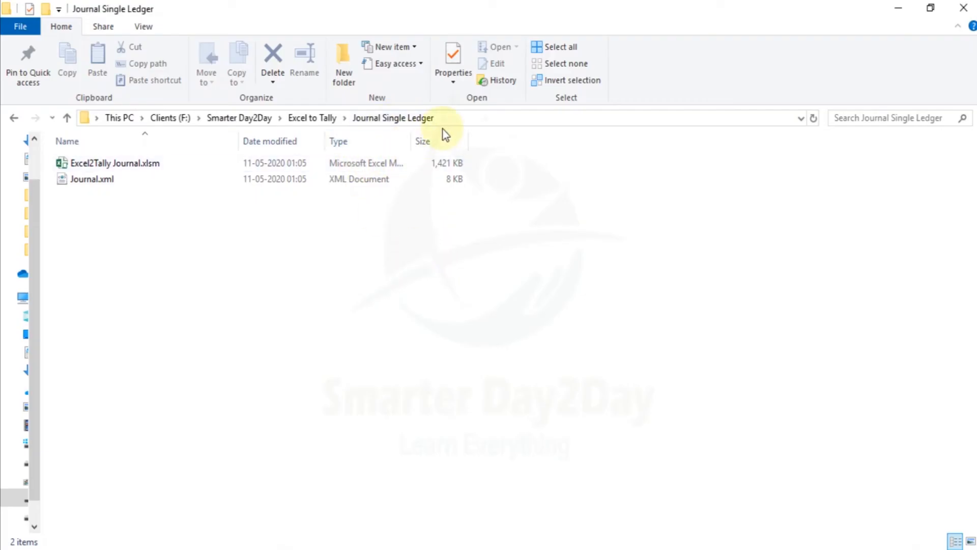
key(alt+Tab)
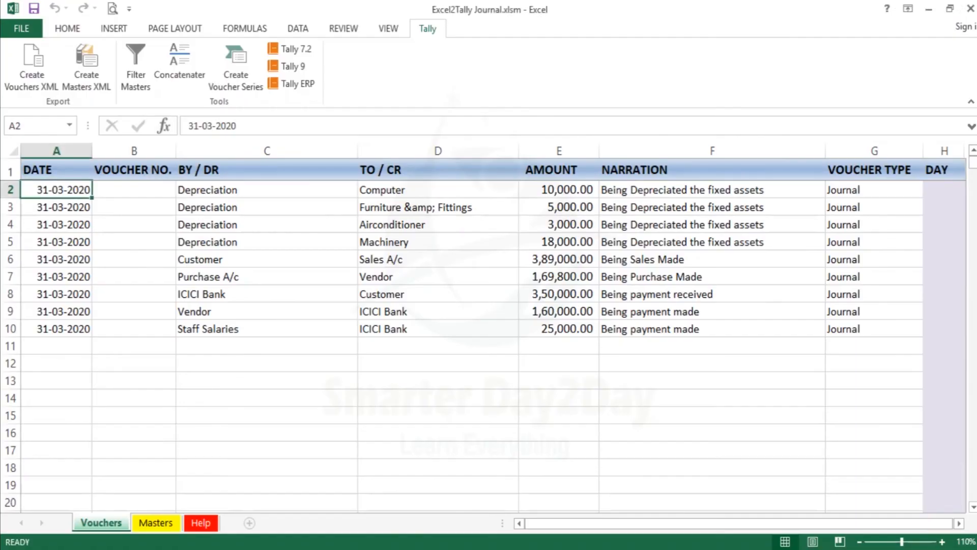
key(alt+Tab)
key(Return)
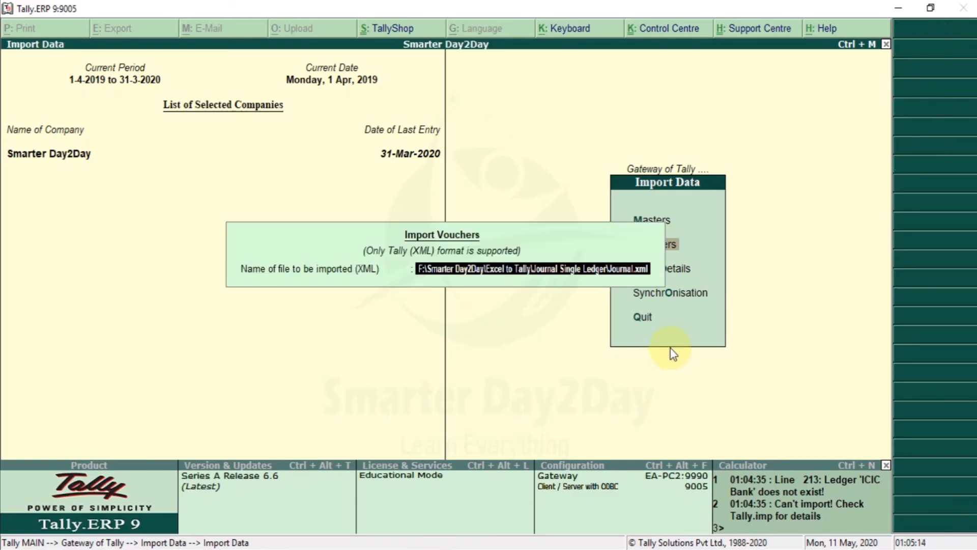
key(Return)
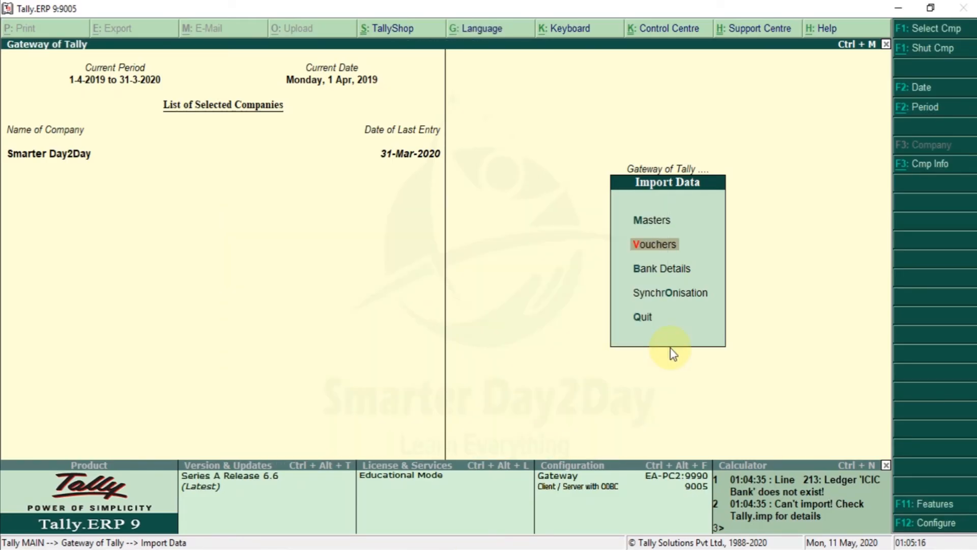
View the Profit & Loss A/c in detailed form and examine the sales and indirect expense entries, including Depreciation and Staff Salaries.
key(Escape)
key(Escape)
key(n)
key(p)
key(alt+F1)
key(Right)
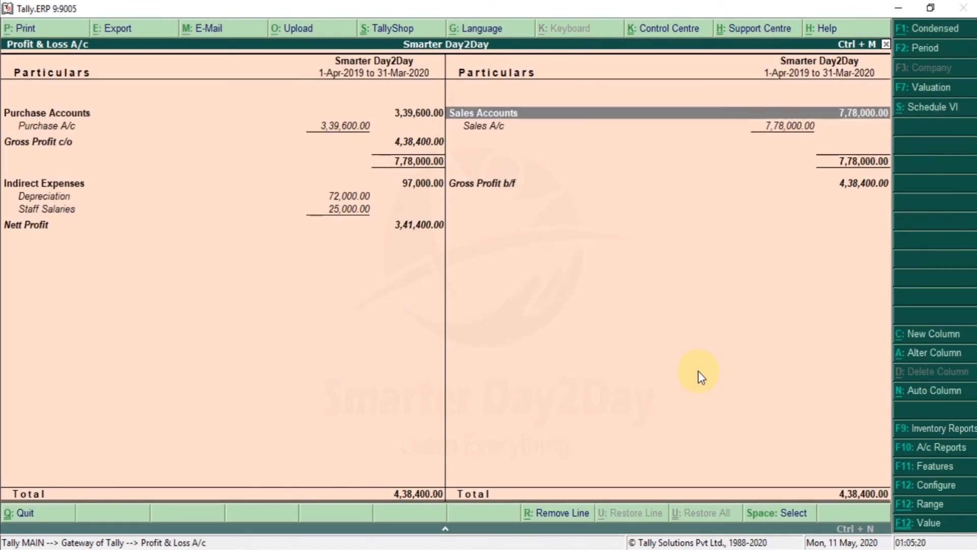
key(Down)
key(Left)
key(Down)
key(Down)
key(Down)
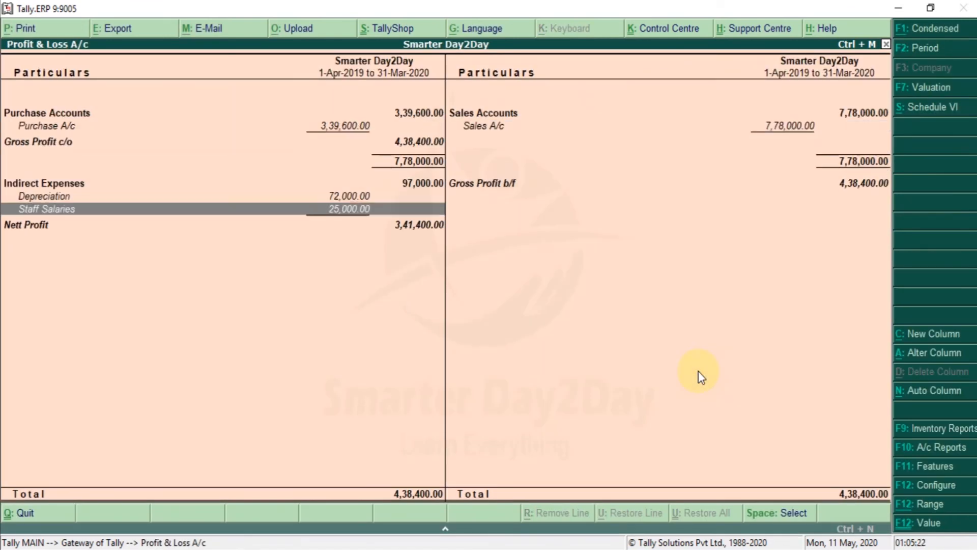
key(Right)
key(Left)
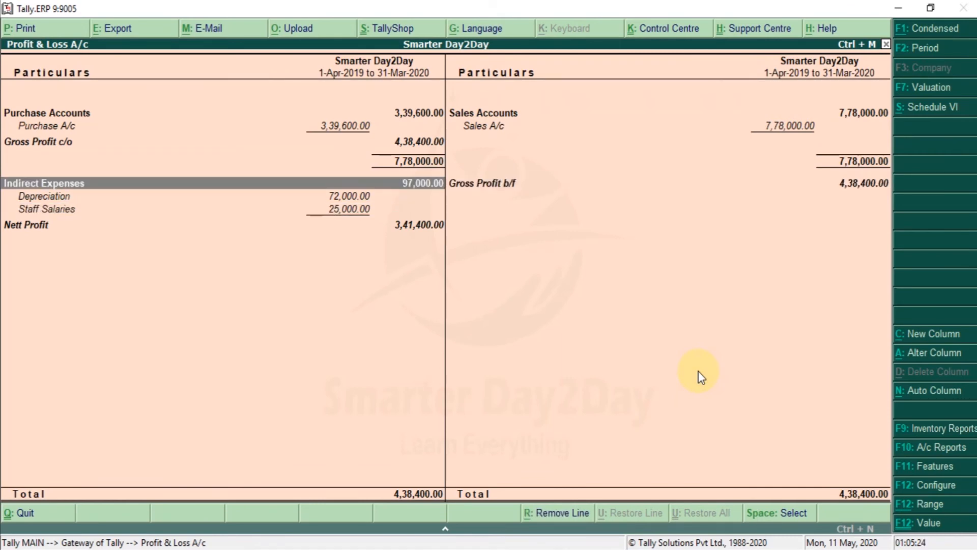
key(Escape)
View the Statistics report under Statements of Accounts and examine the number of vouchers of each type.
key(Down)
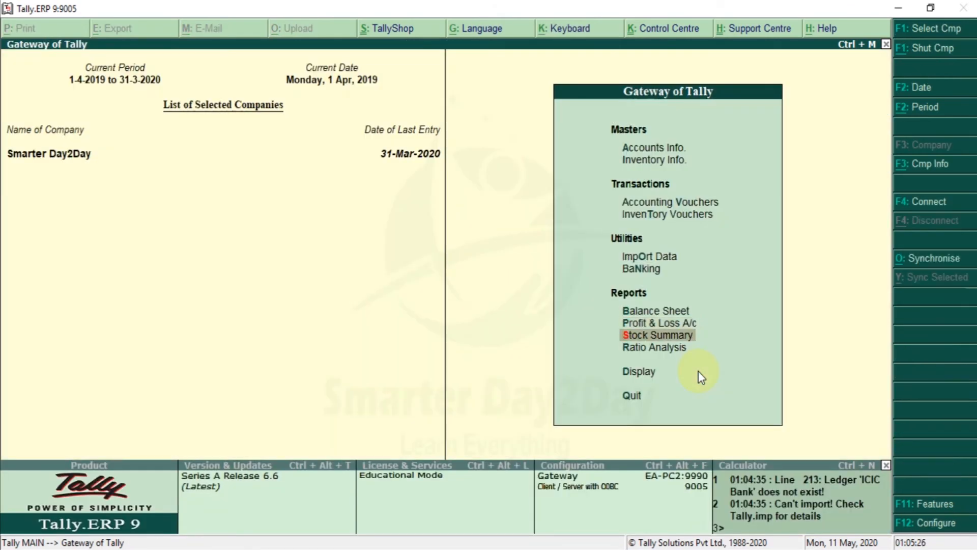
key(Down)
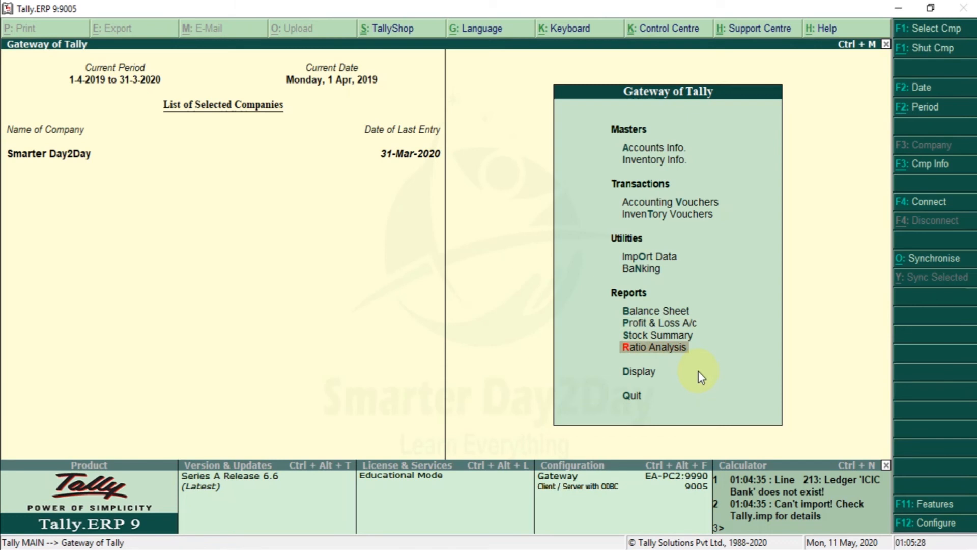
key(d)
key(s)
key(s)
key(Down)
key(Down)
key(Down)
key(Down)
key(Down)
key(Down)
key(Down)
key(Down)
key(Down)
key(Down)
key(Down)
key(Down)
key(Down)
key(Down)
key(Down)
key(Down)
key(Down)
key(Down)
key(Down)
key(Down)
key(Down)
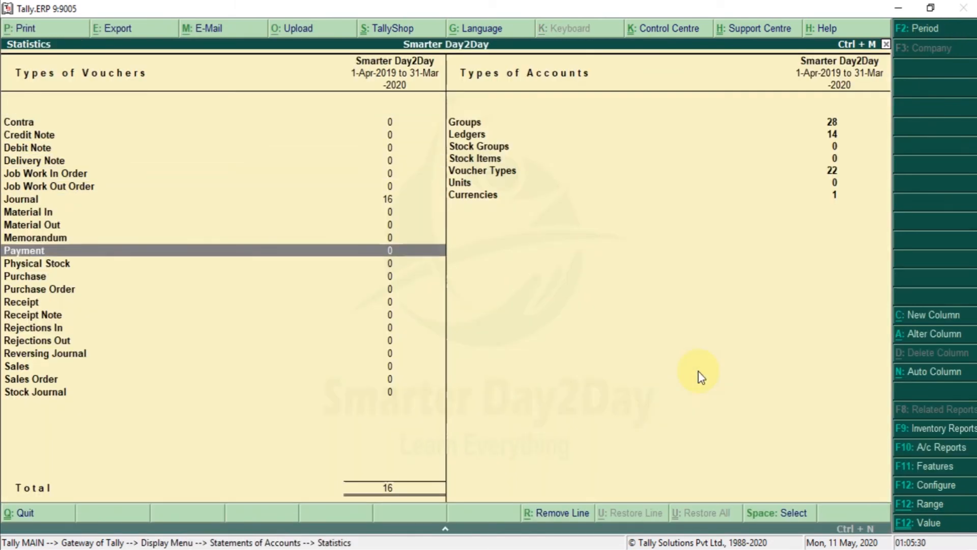
key(Up)
key(Up)
key(Up)
key(Up)
key(Up)
key(Up)
key(Up)
key(Up)
key(Up)
key(Up)
key(Up)
key(Up)
key(Up)
key(Up)
key(Up)
key(Up)
key(Up)
key(Up)
key(Down)
key(Down)
key(Down)
key(Escape)
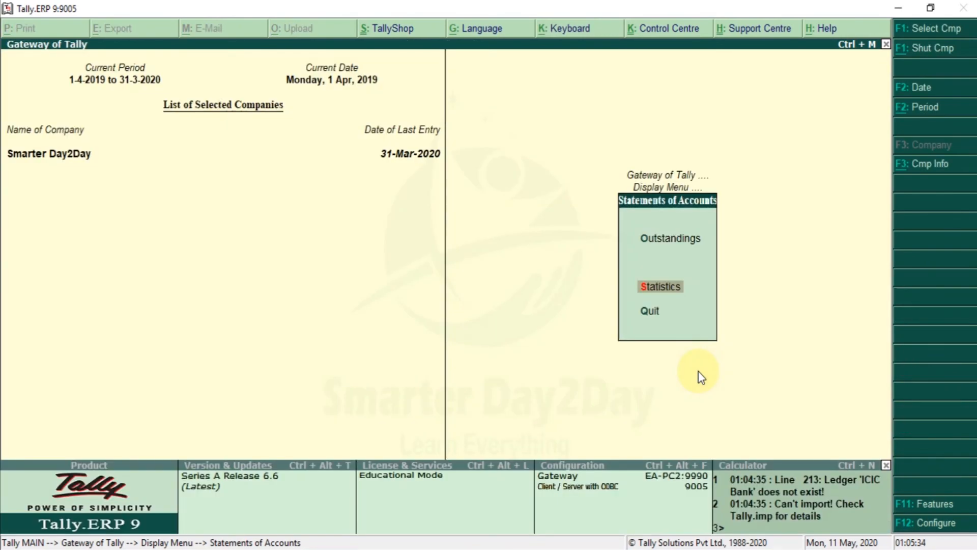
Switch to the Excel2Tally Journal workbook in Excel and review the first voucher row across to its voucher type.
key(alt+Tab)
key(Right)
key(Right)
key(Right)
key(Right)
key(Right)
key(Right)
key(Right)
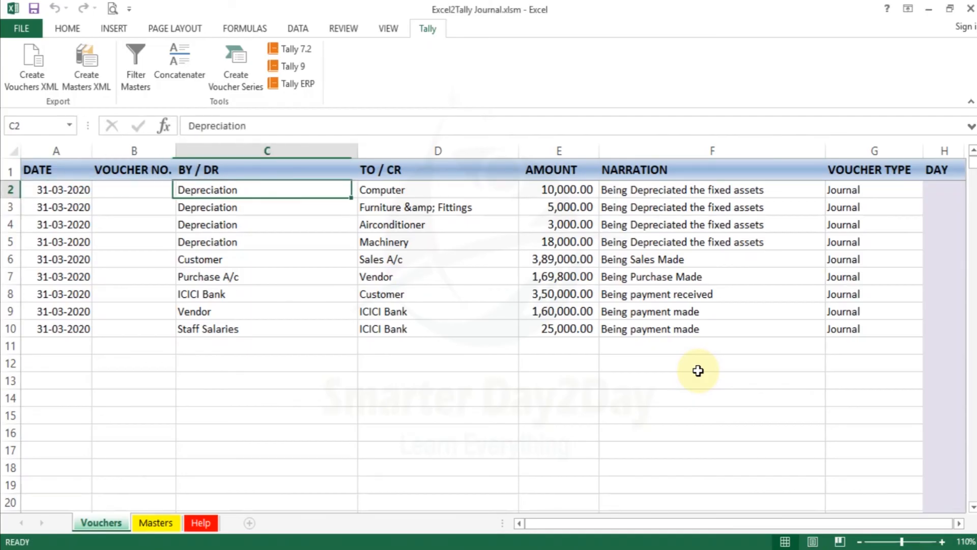
key(Left)
key(Left)
key(Left)
key(Left)
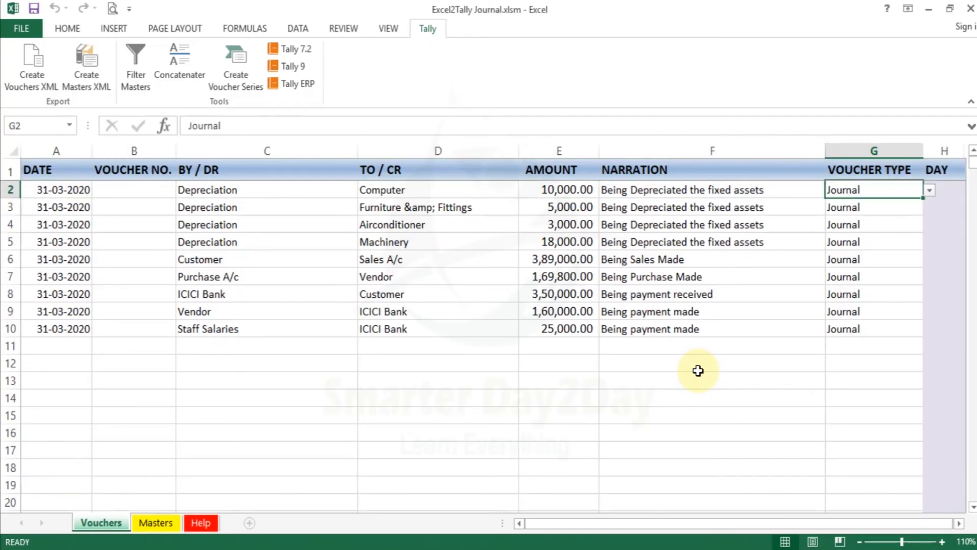